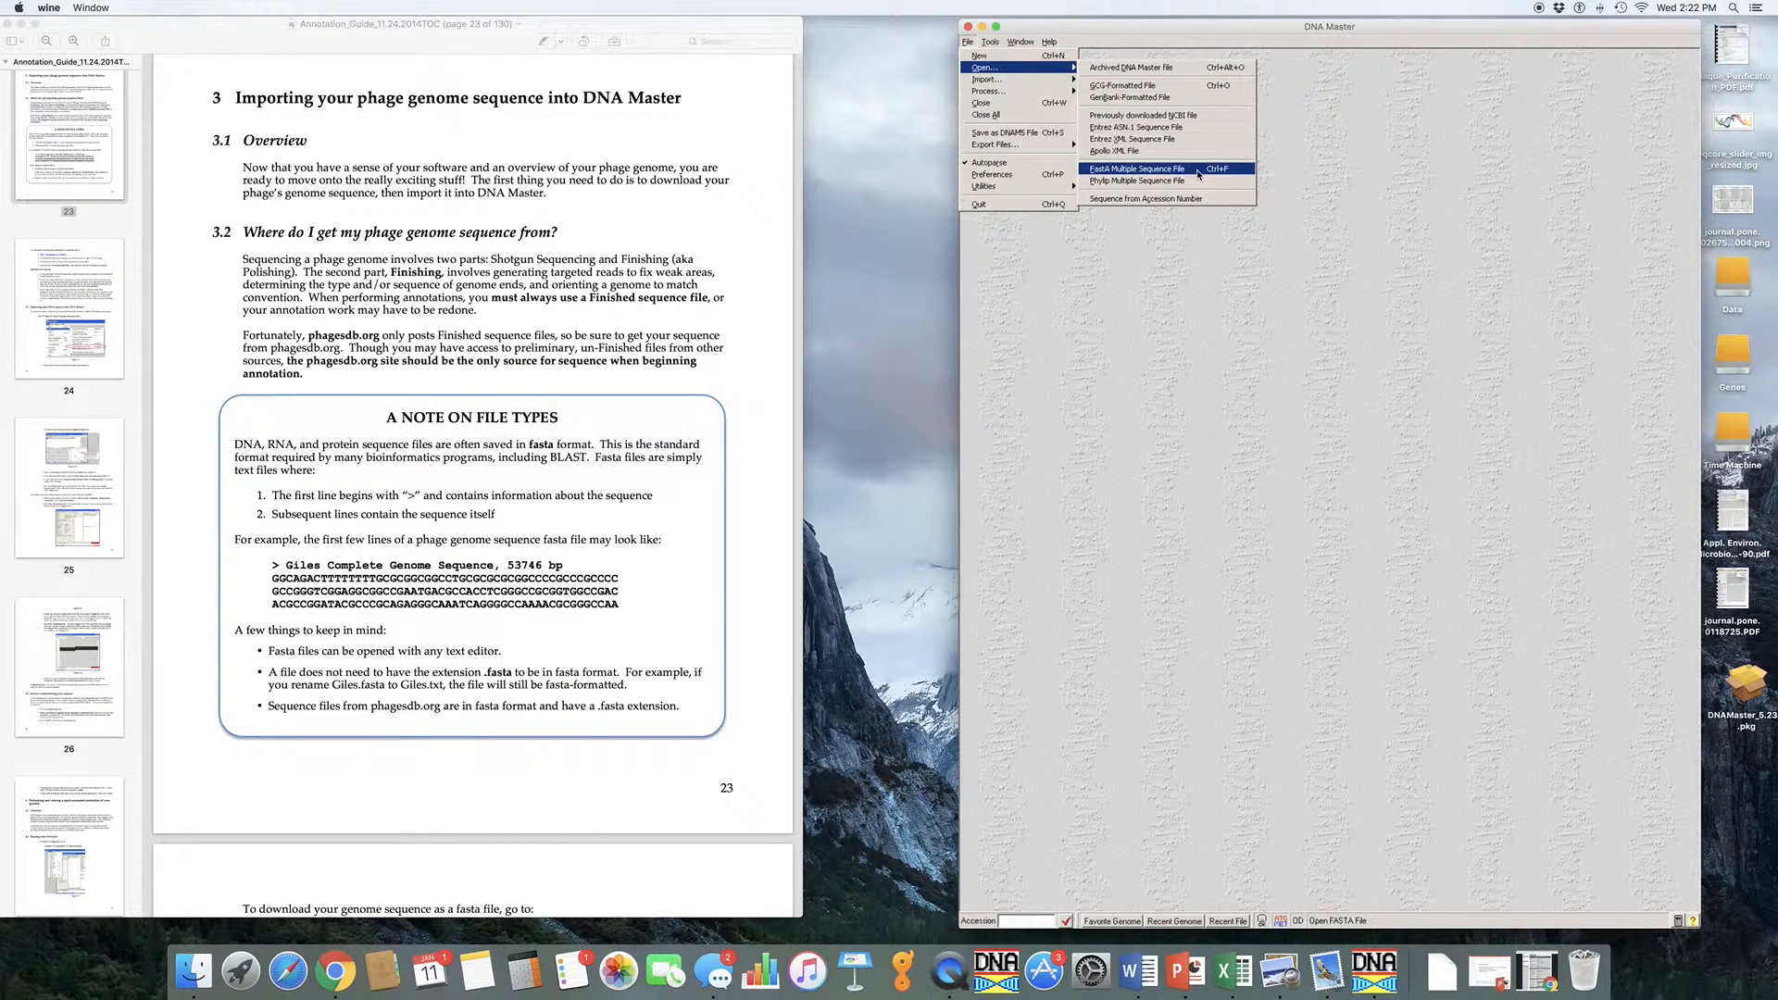
Open the ShereKhan.fasta genome file as a FastA multiple sequence file
left_click(1198, 174)
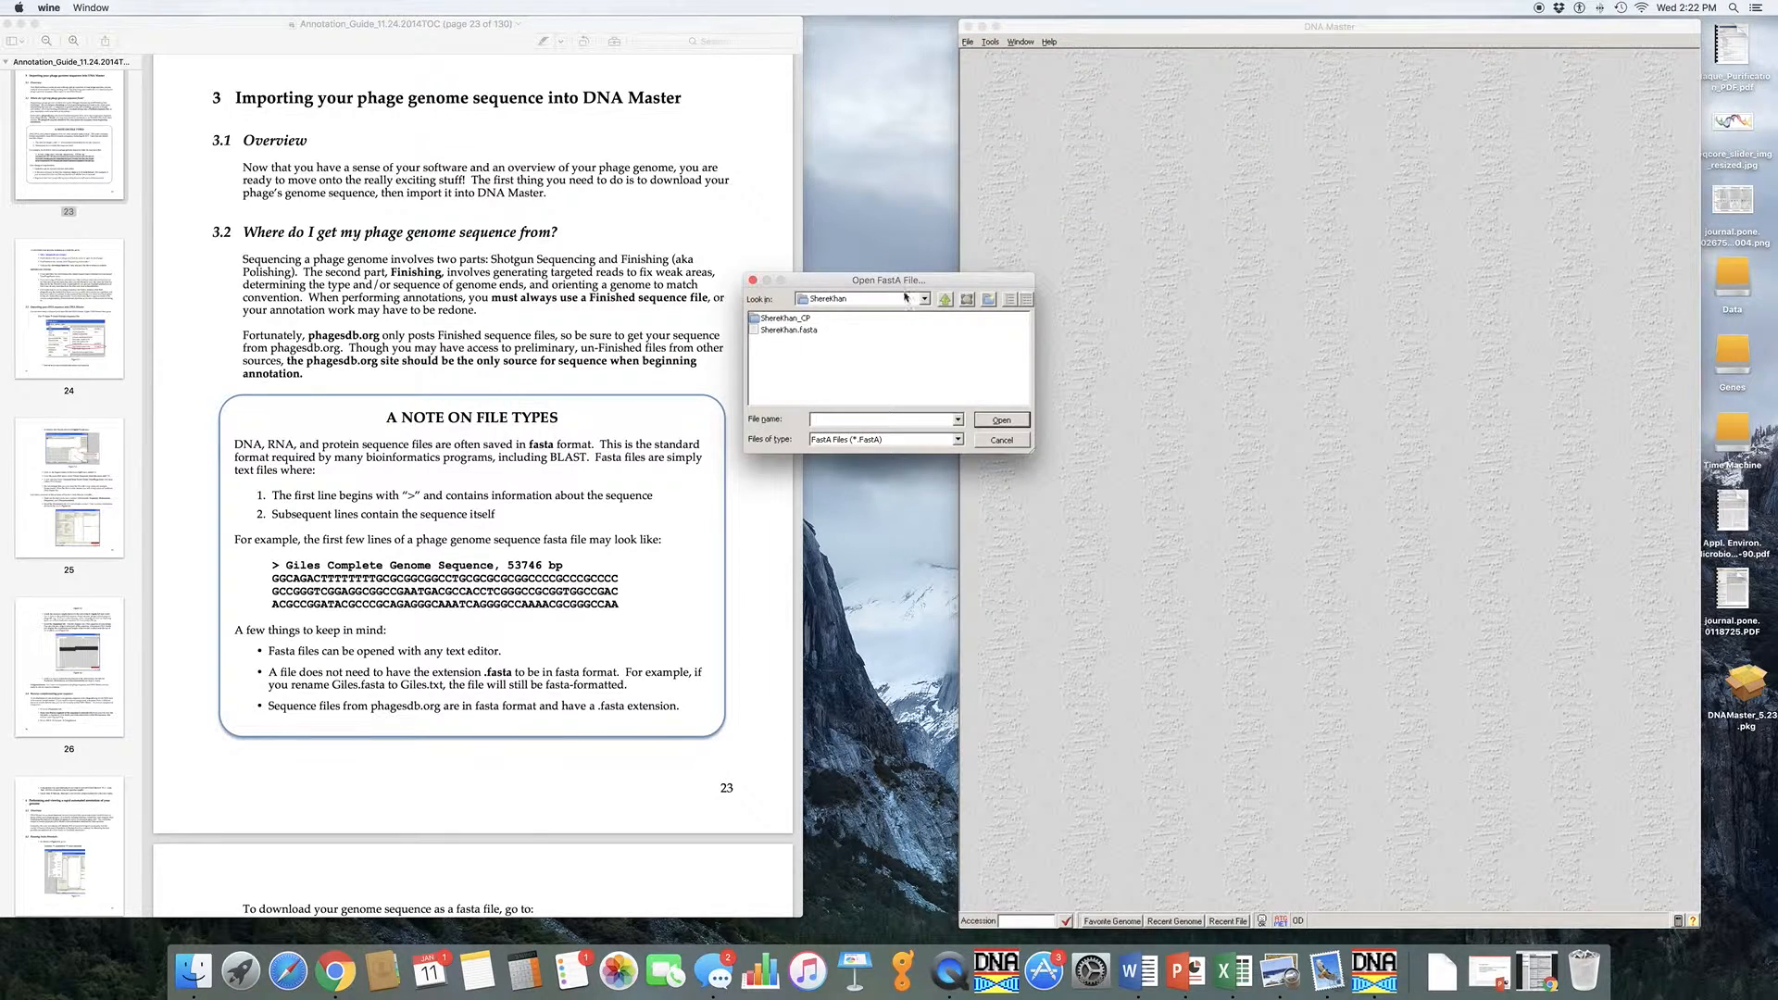
left_click_drag(1177, 171, 1284, 127)
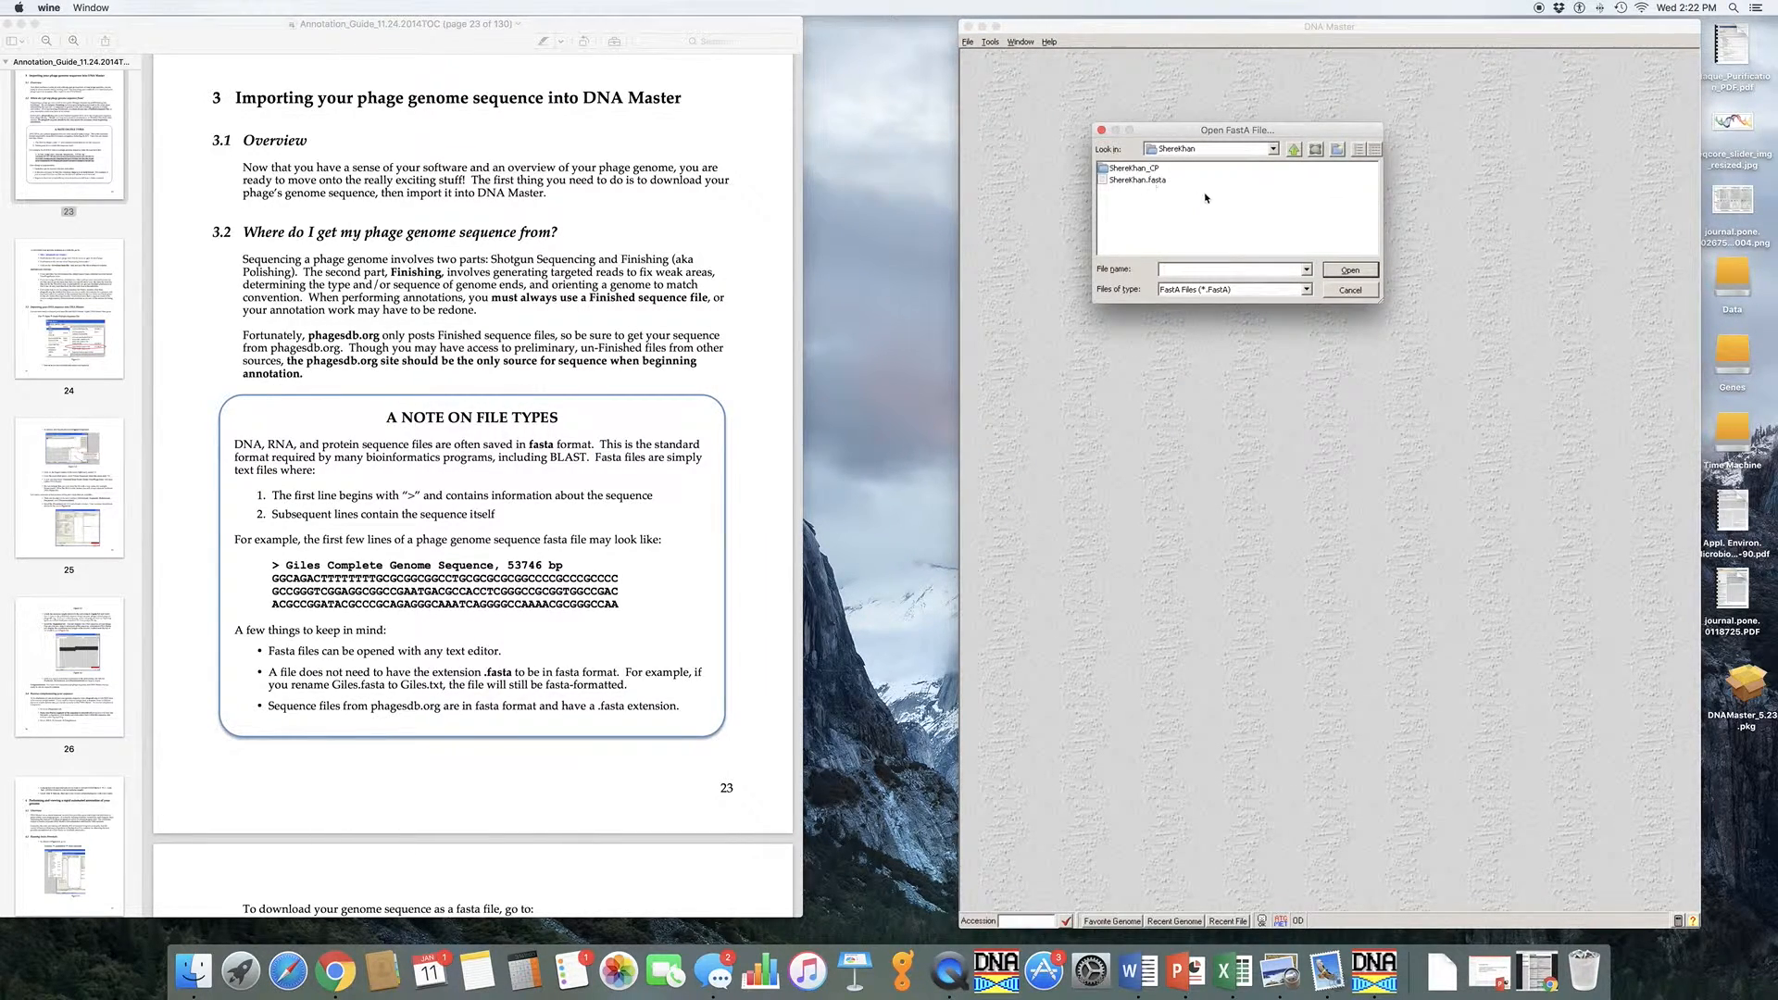
left_click(1154, 182)
left_click(1351, 270)
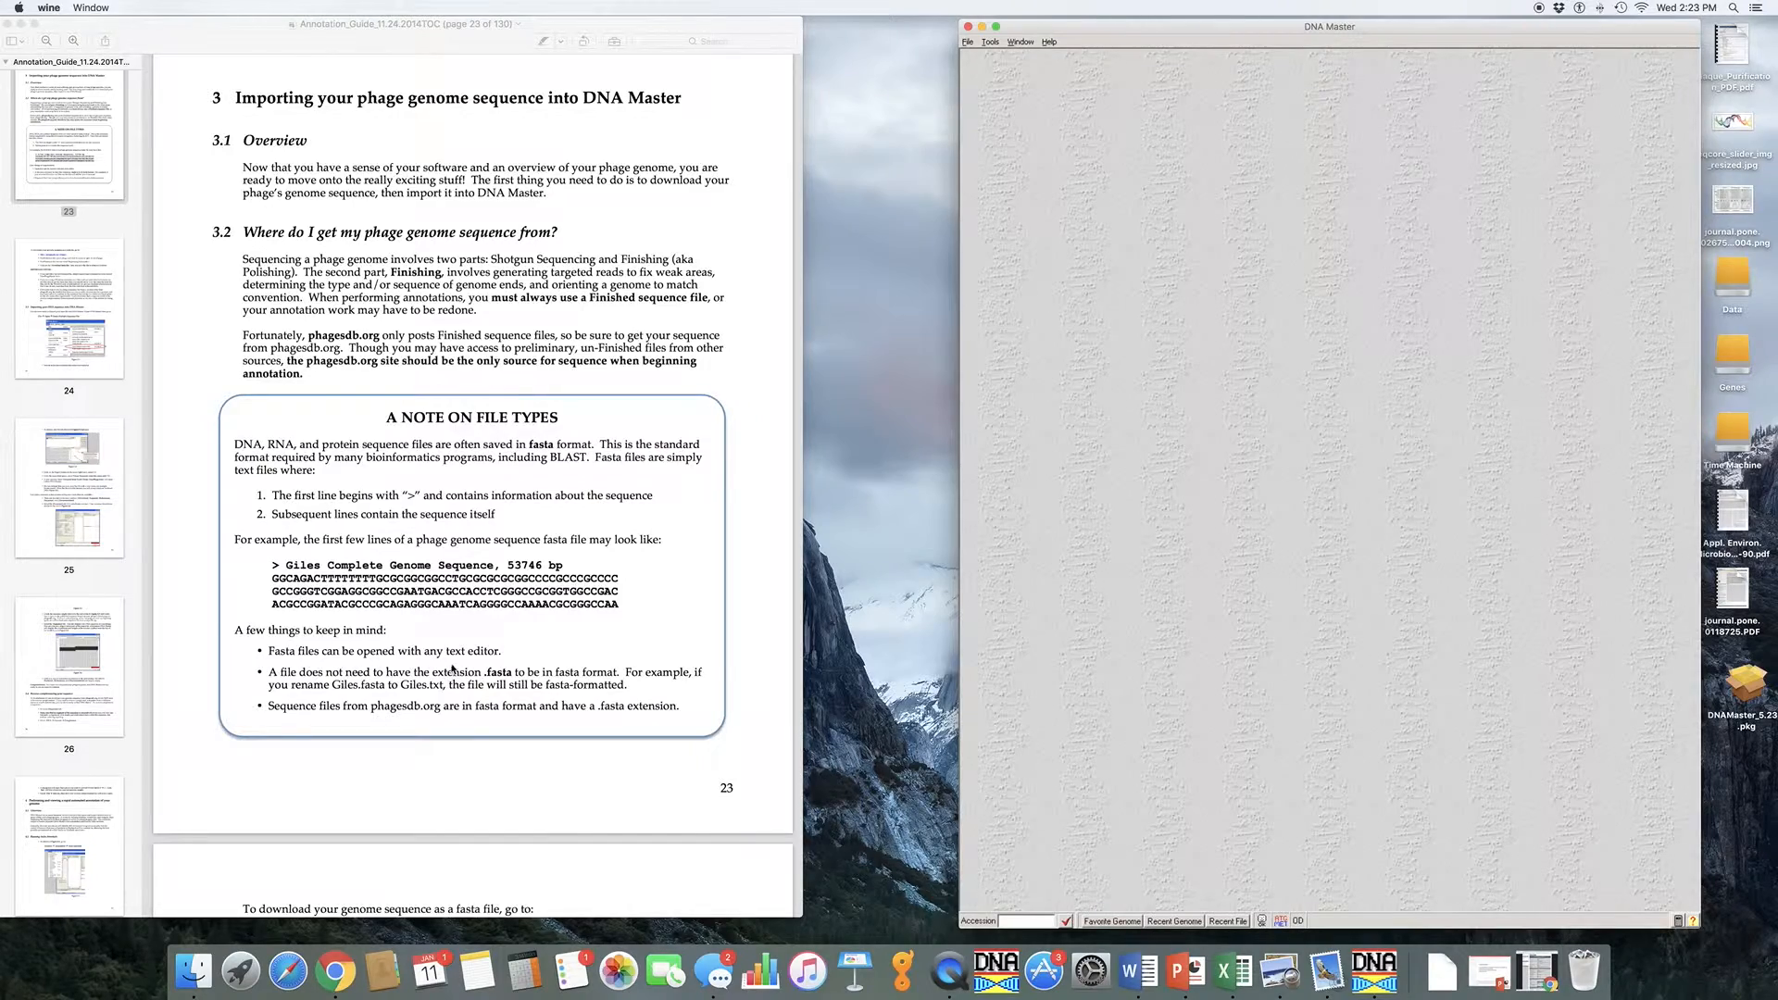
Read the annotation guide's chapter 3 on obtaining a phage sequence and importing it, through the export instructions beside Figure 3.2
scroll(453, 669, "down", 3)
scroll(453, 667, "up", 4)
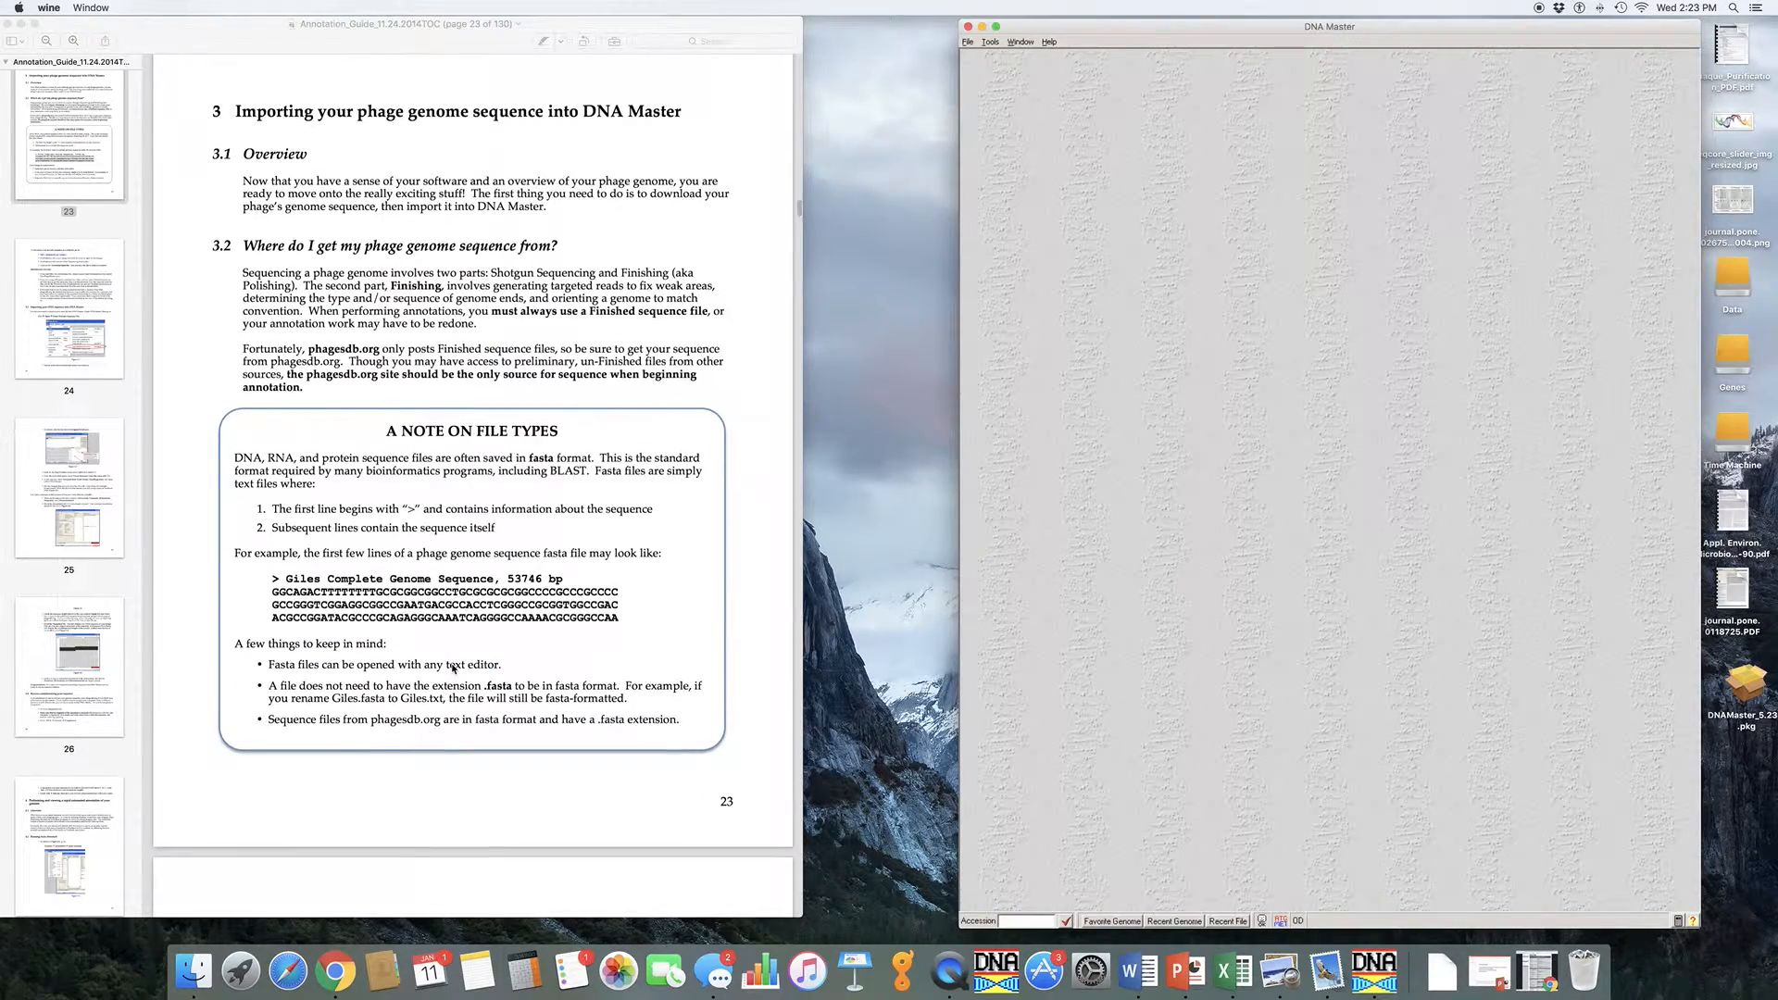
scroll(449, 634, "down", 1)
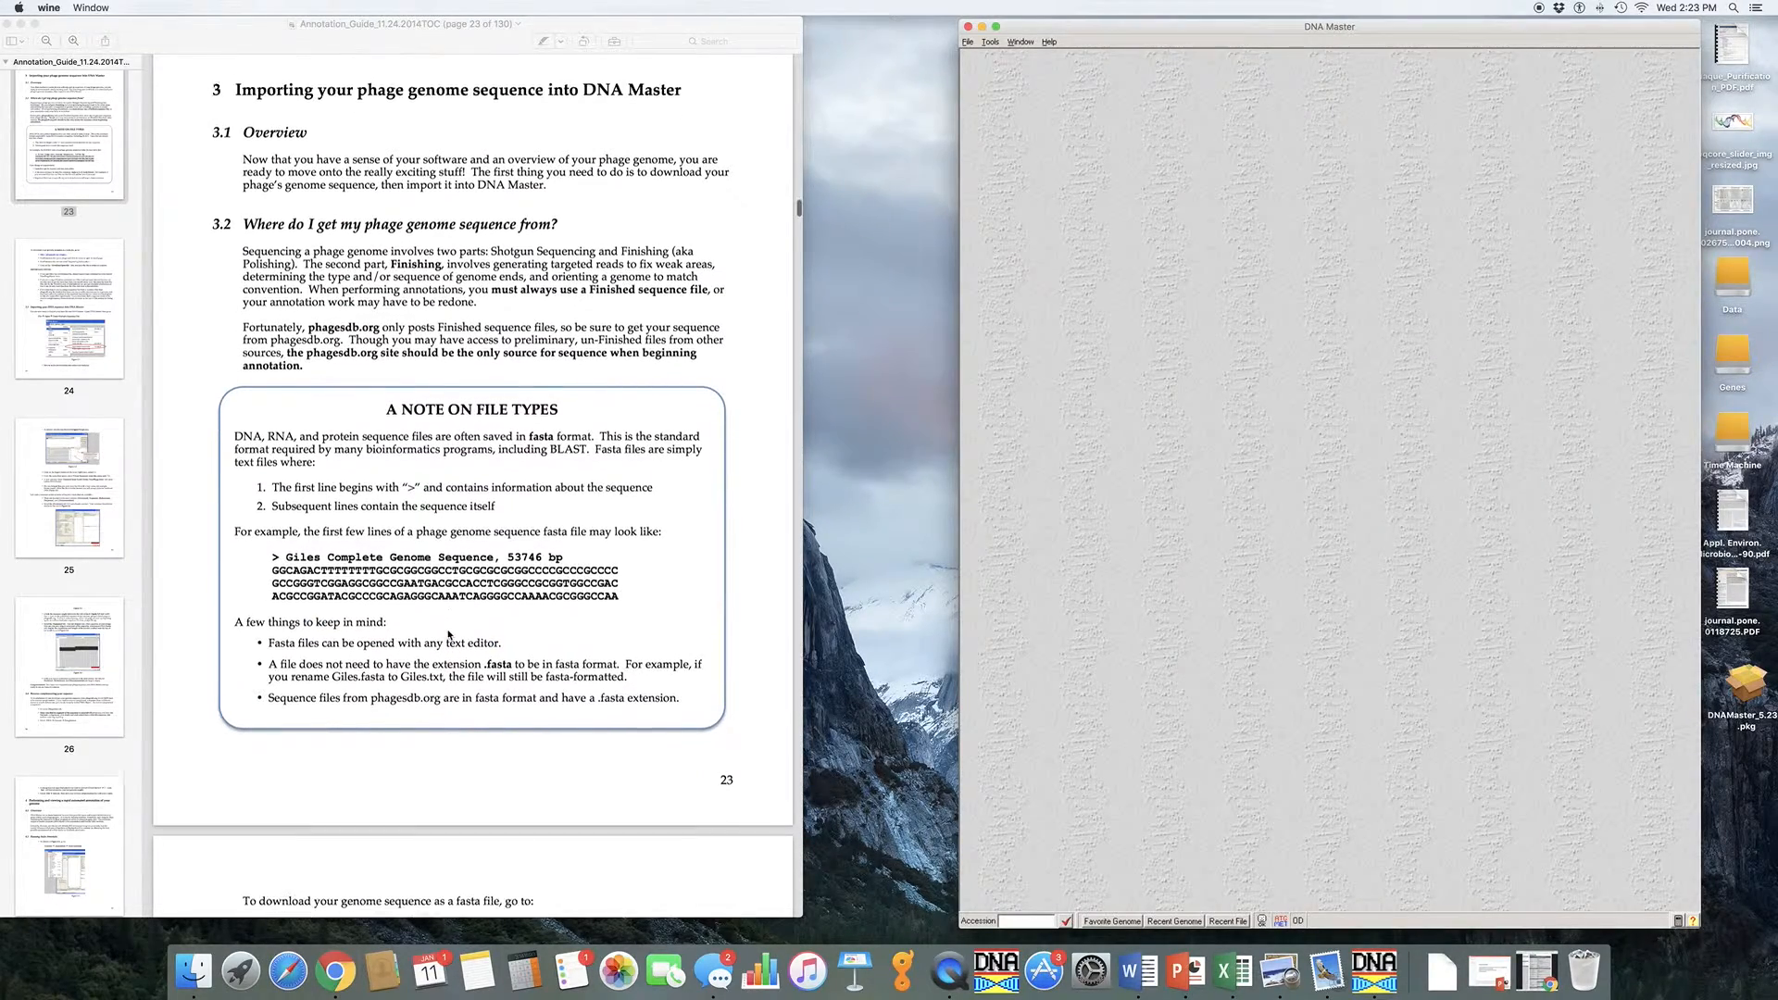
scroll(448, 634, "up", 1)
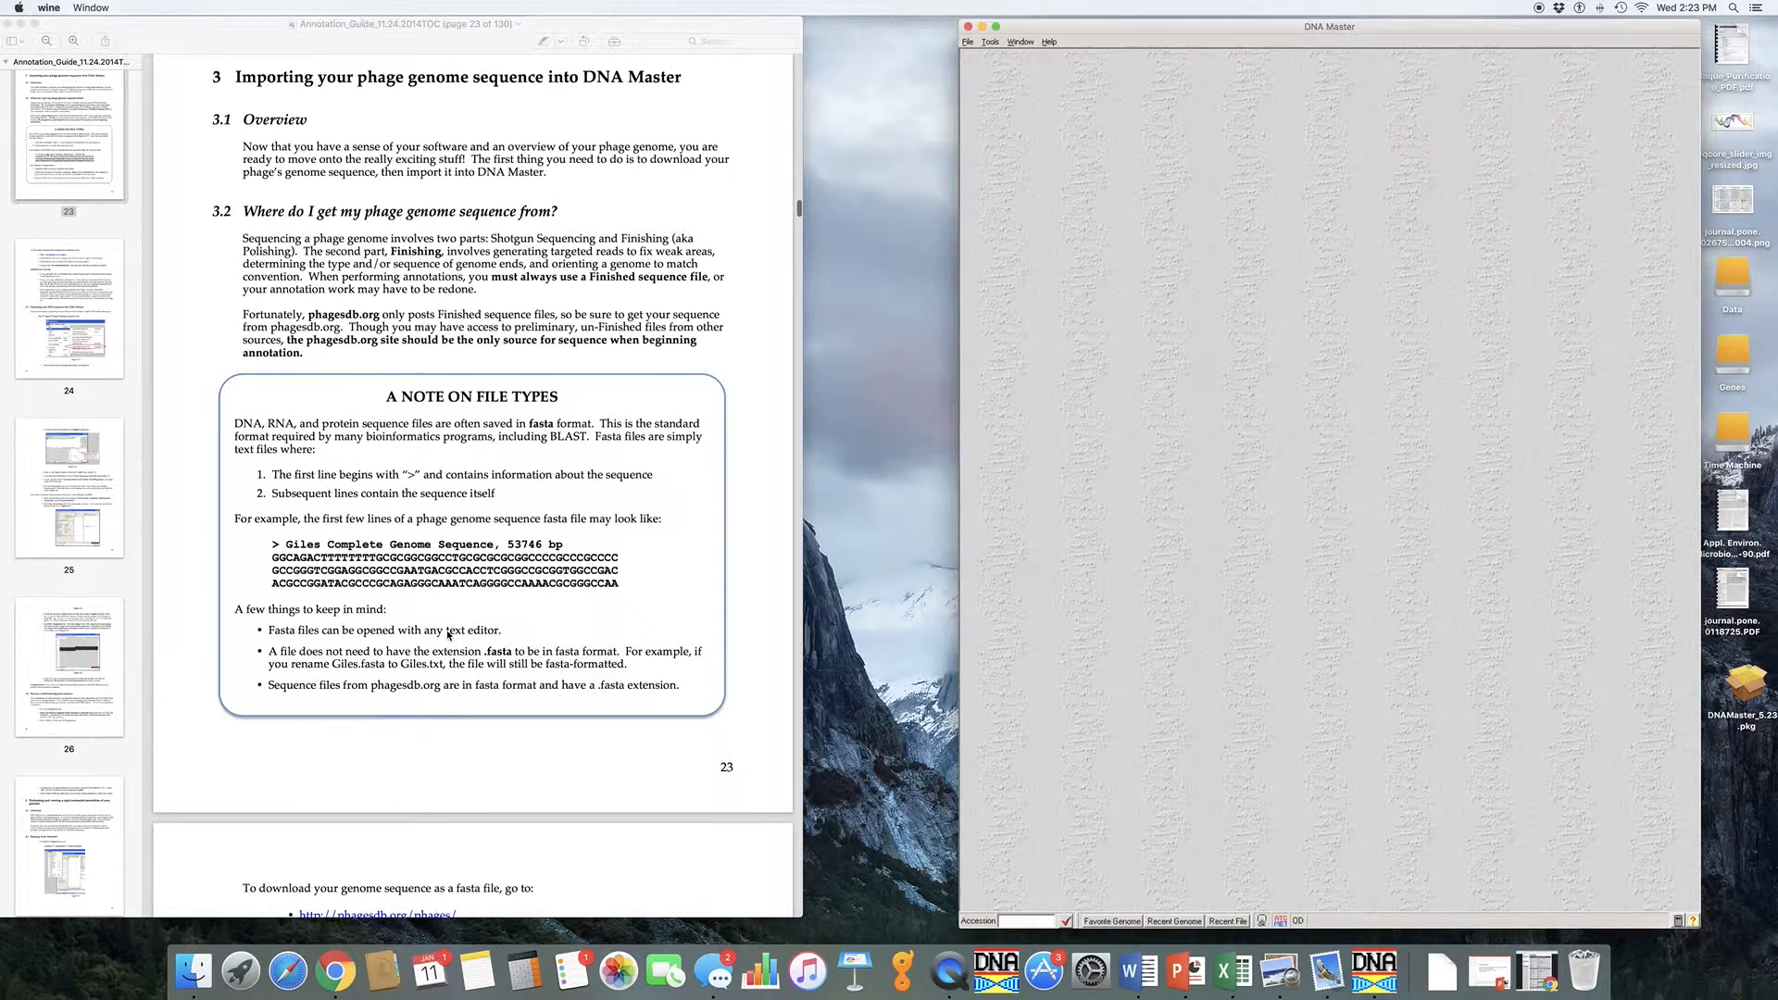
scroll(443, 637, "up", 1)
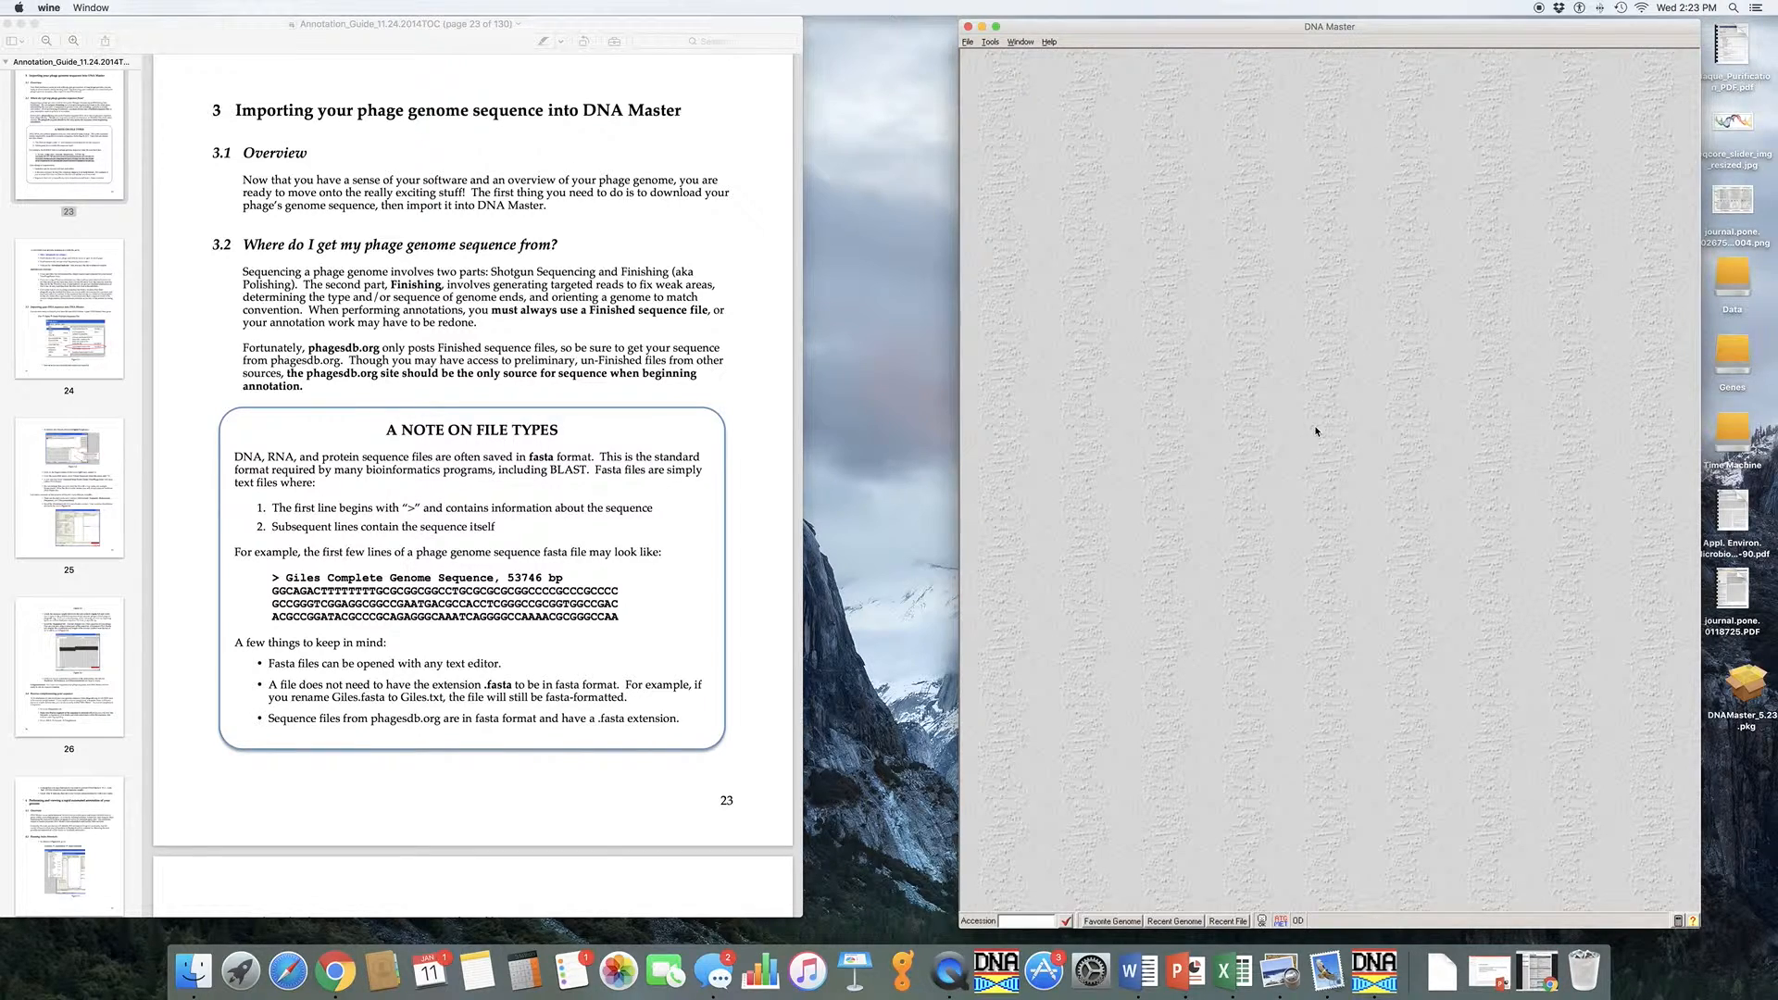
scroll(592, 560, "down", 1)
scroll(592, 560, "down", 2)
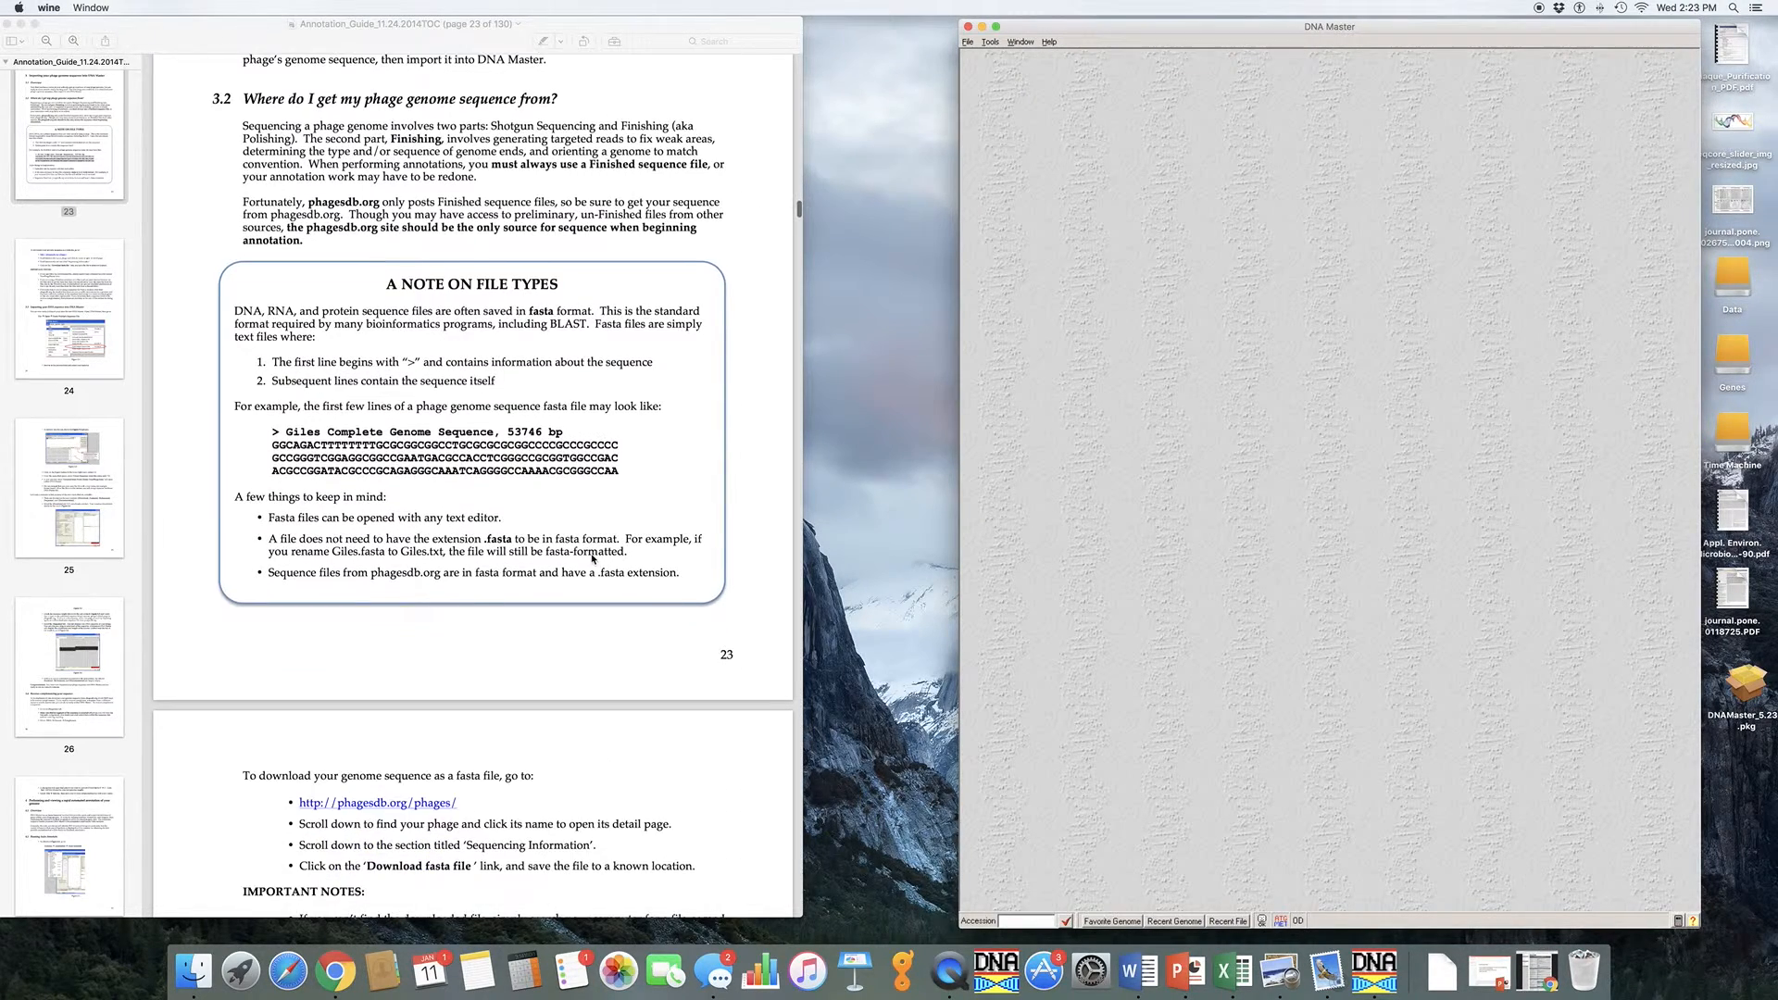
scroll(593, 558, "down", 8)
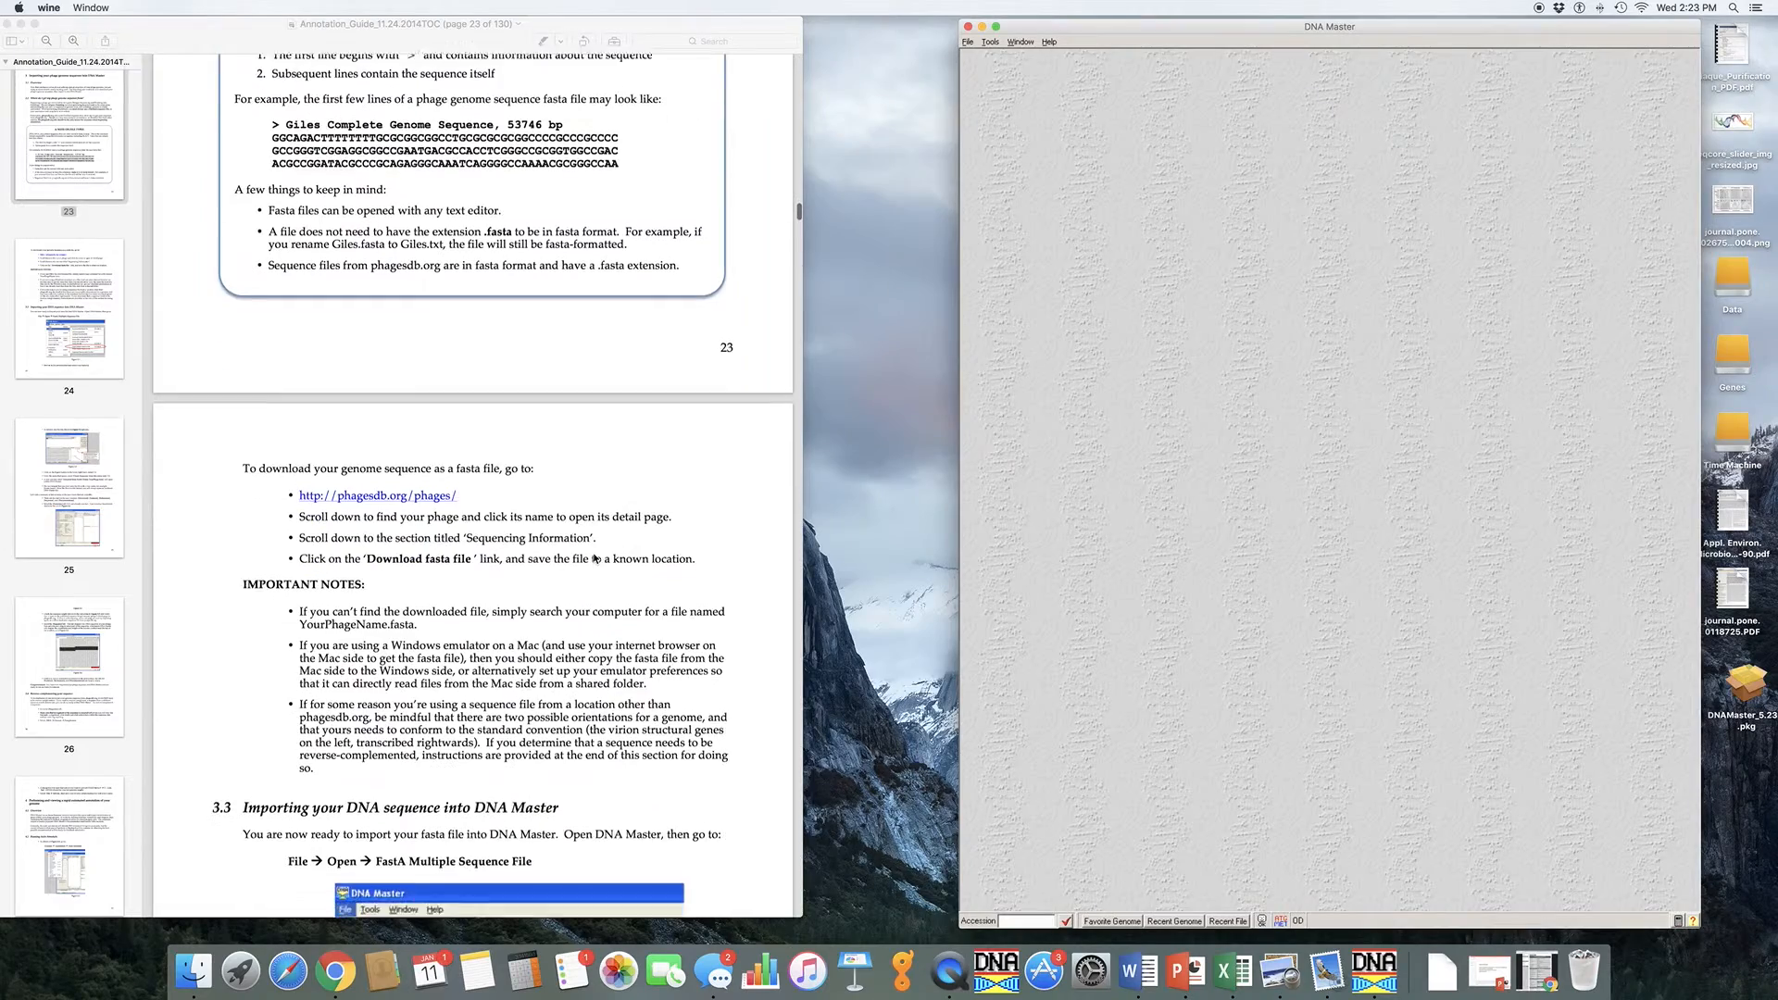
scroll(606, 500, "down", 9)
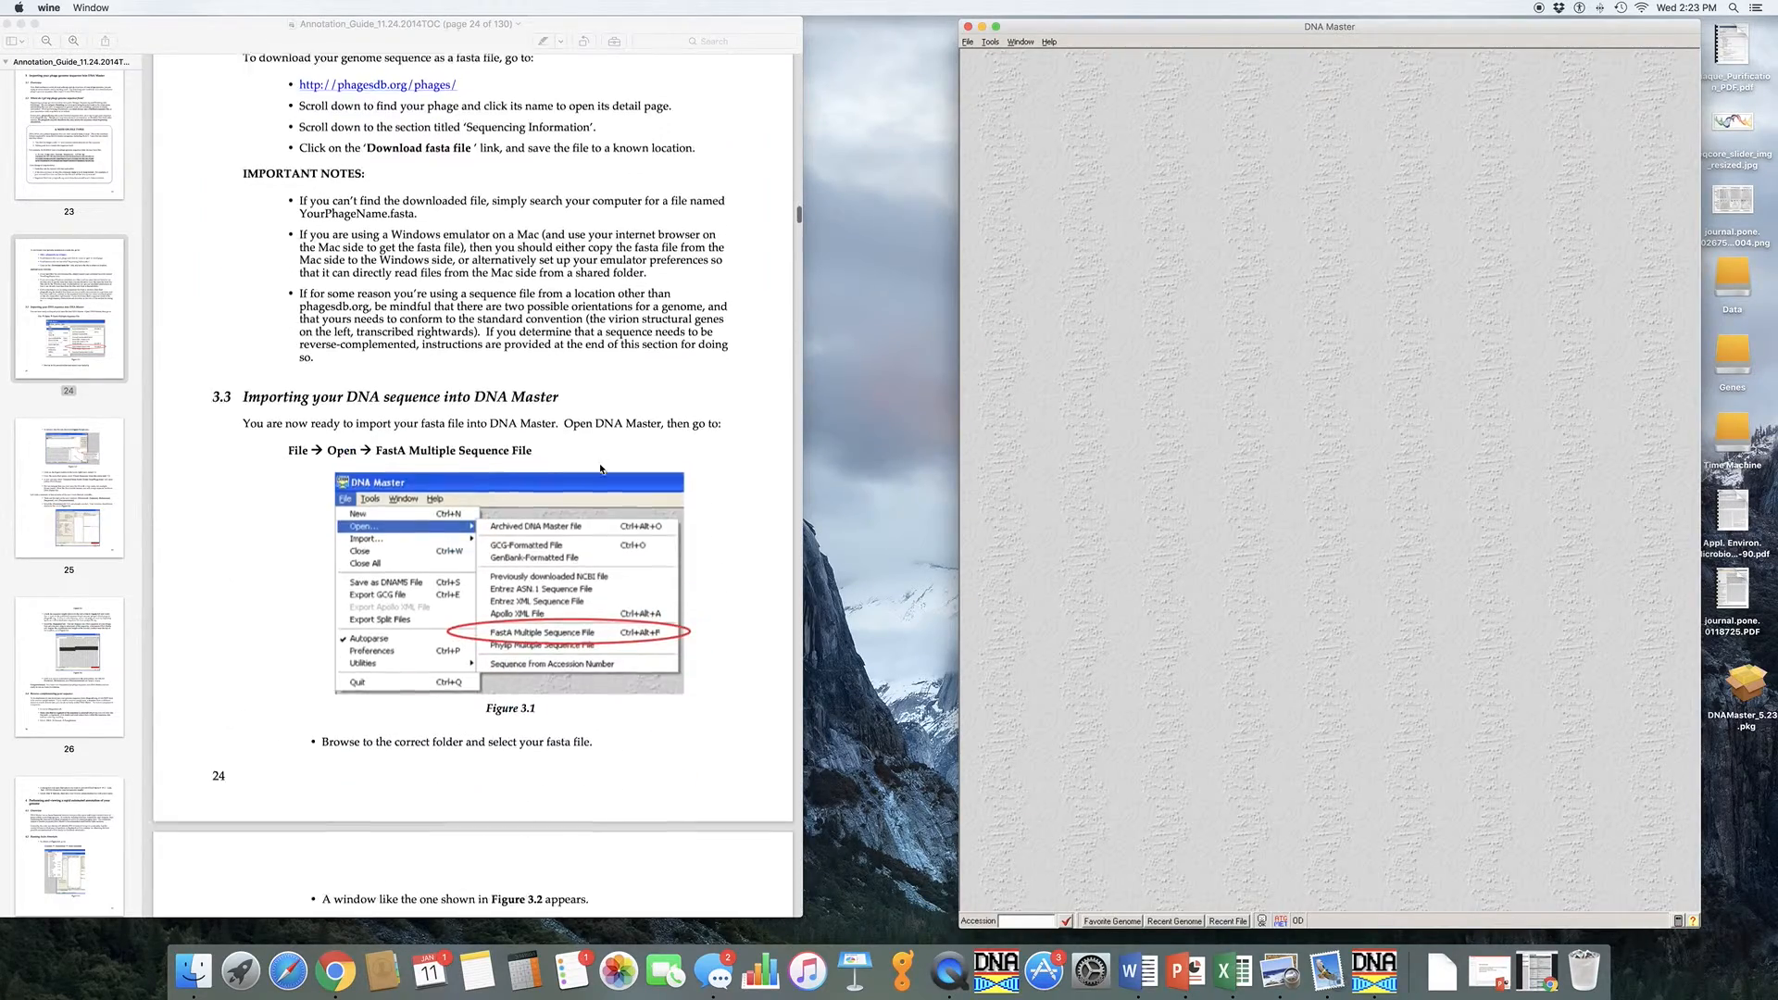
scroll(638, 529, "down", 4)
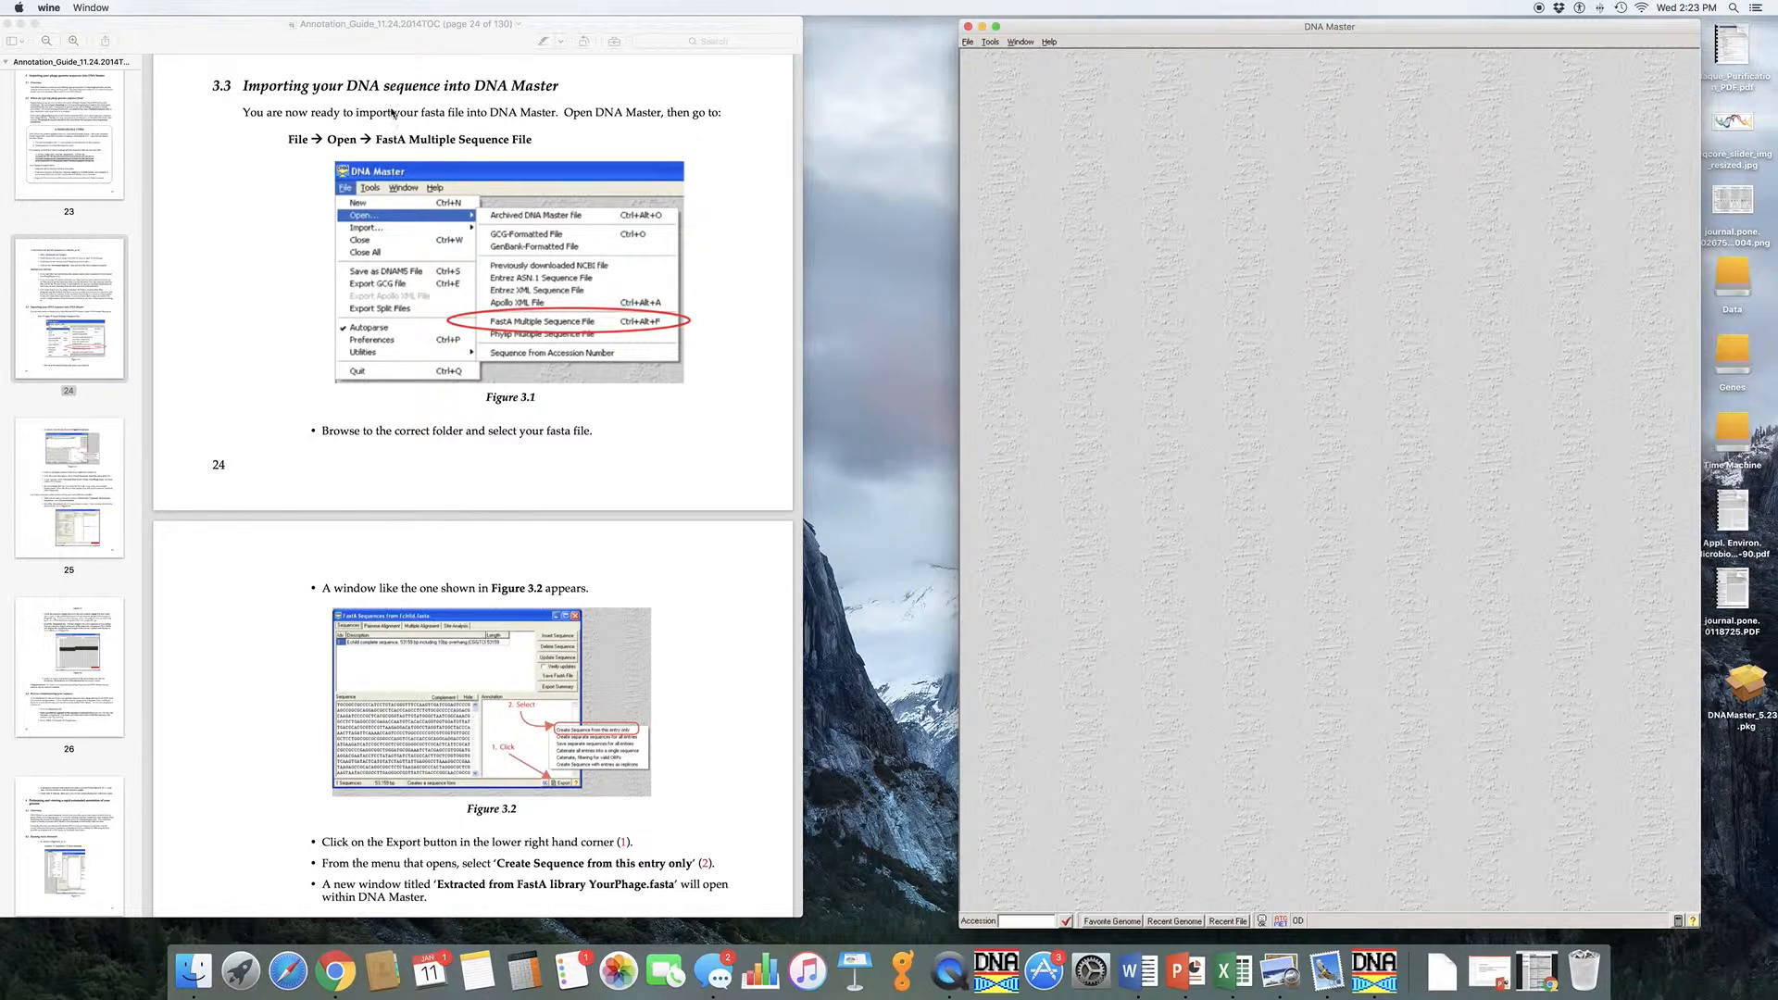
scroll(537, 665, "down", 3)
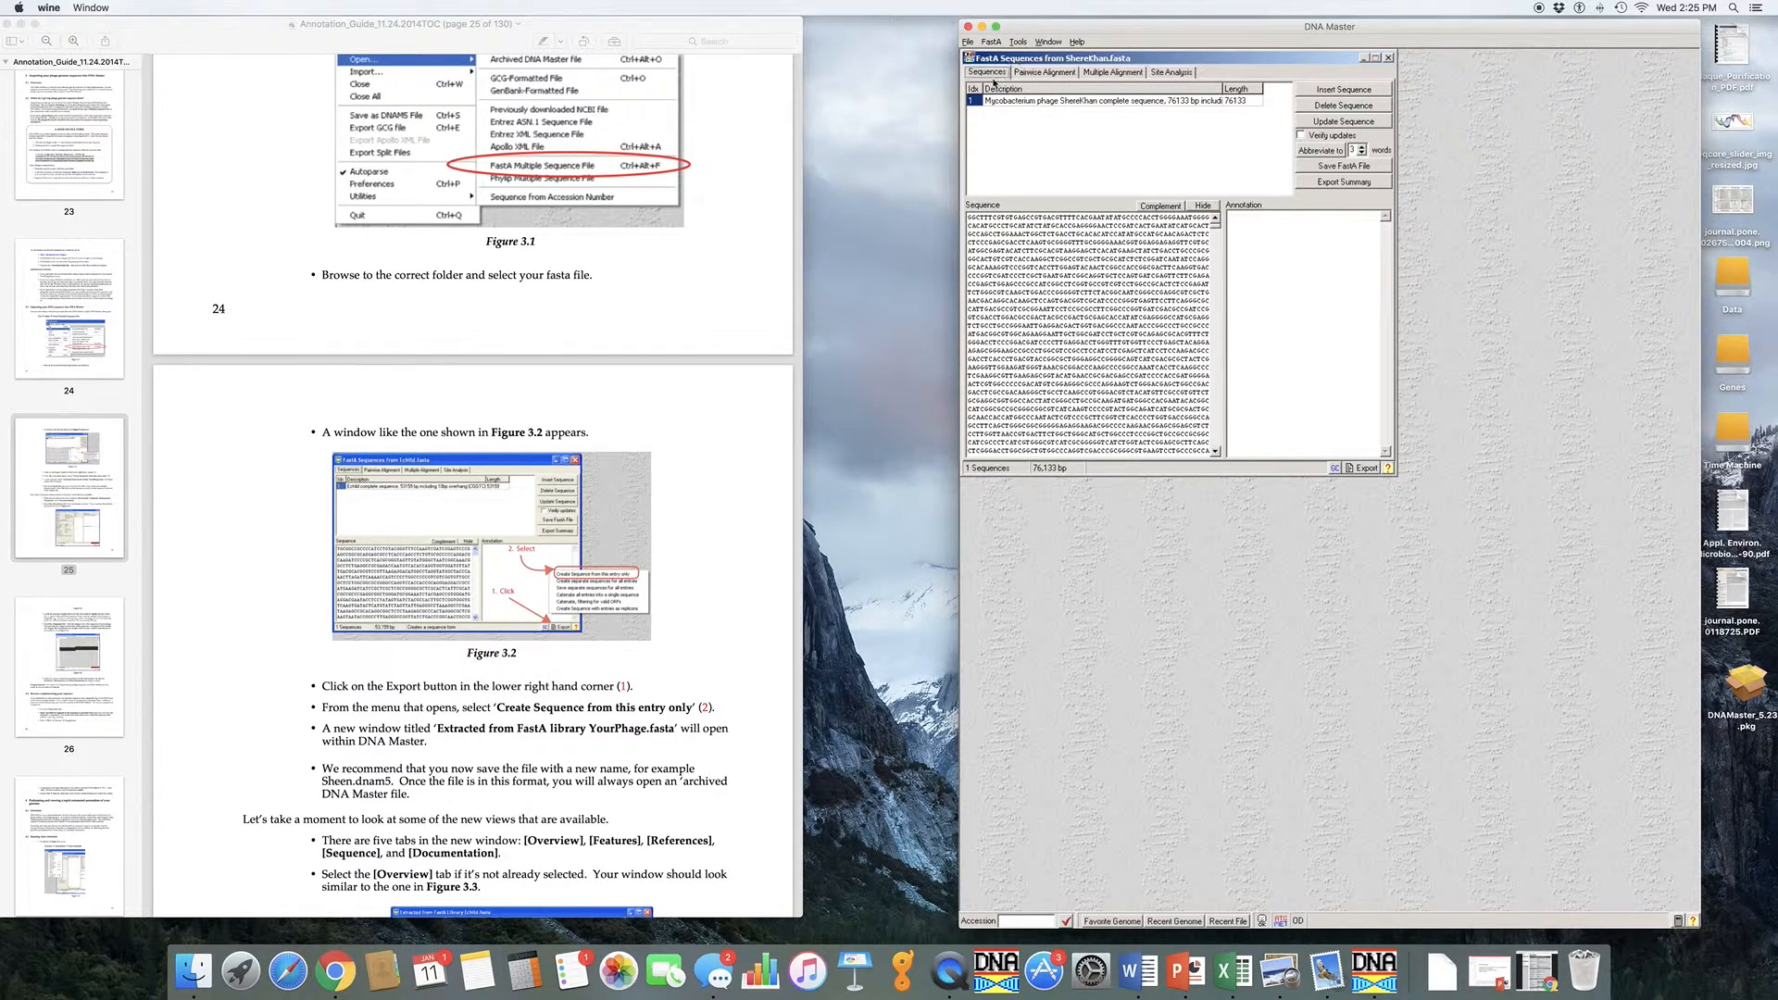
Export the ShereKhan FastA entry by creating a sequence from this entry only, and shift its new window clear of the FastA window
left_click(1368, 469)
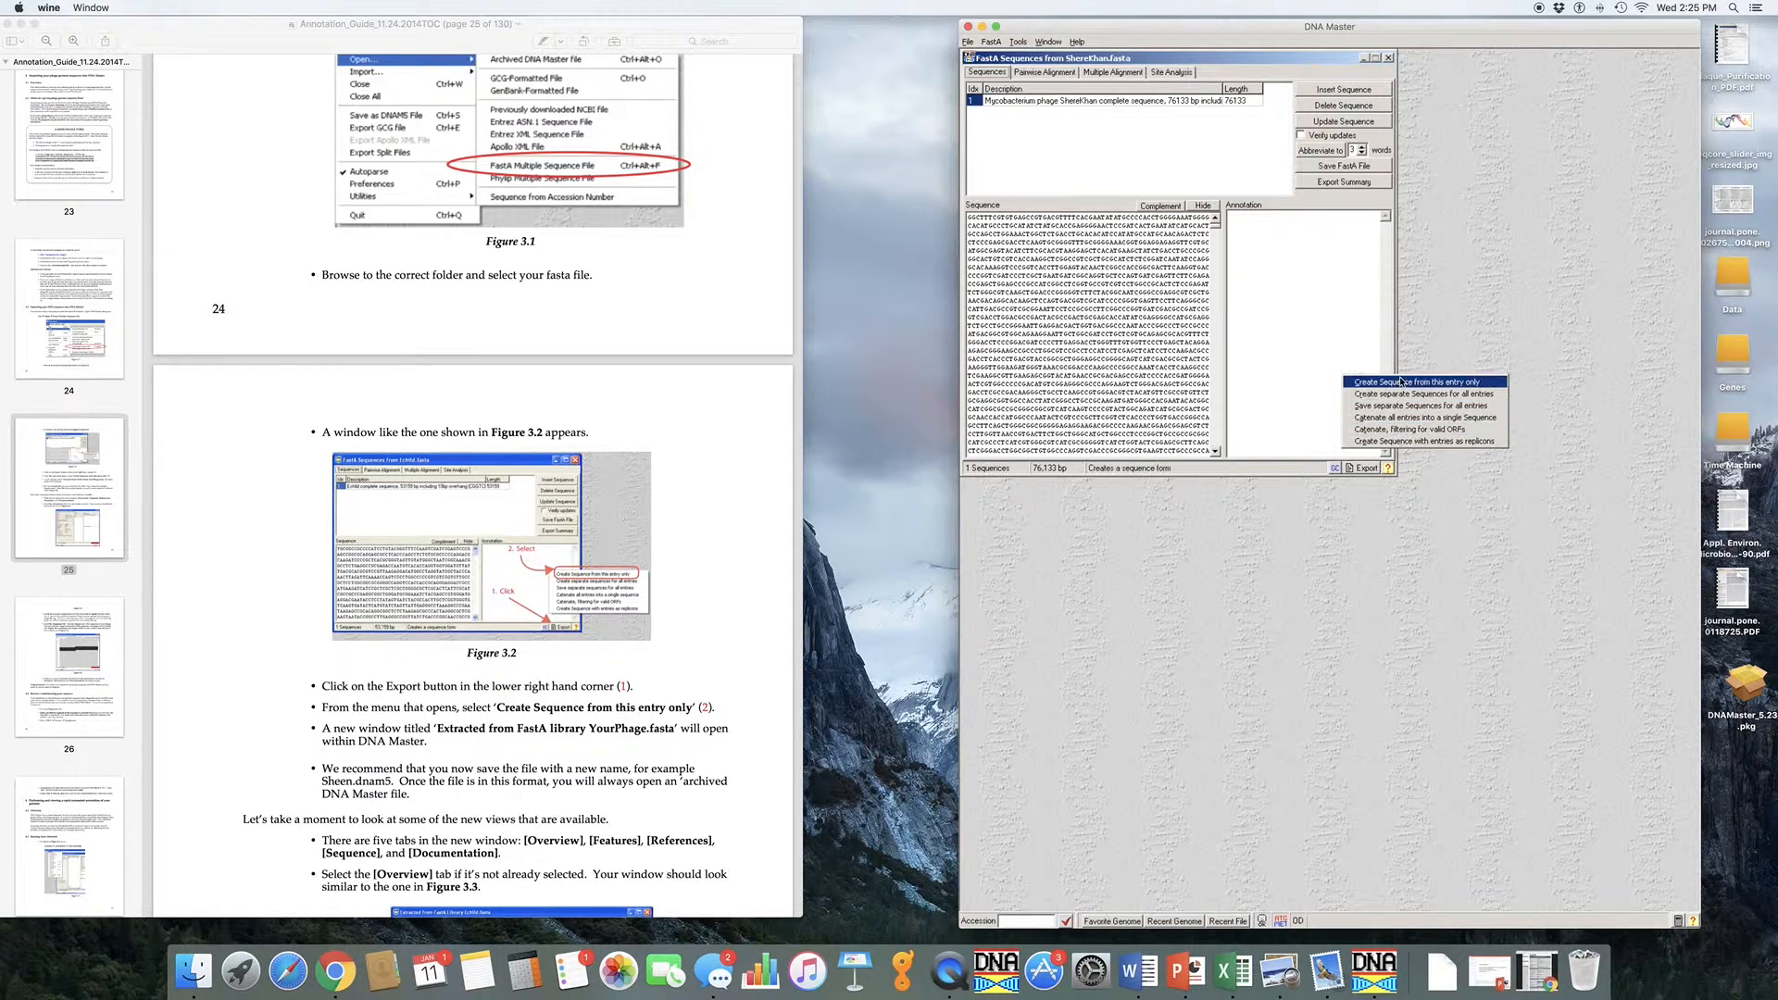
left_click(1491, 386)
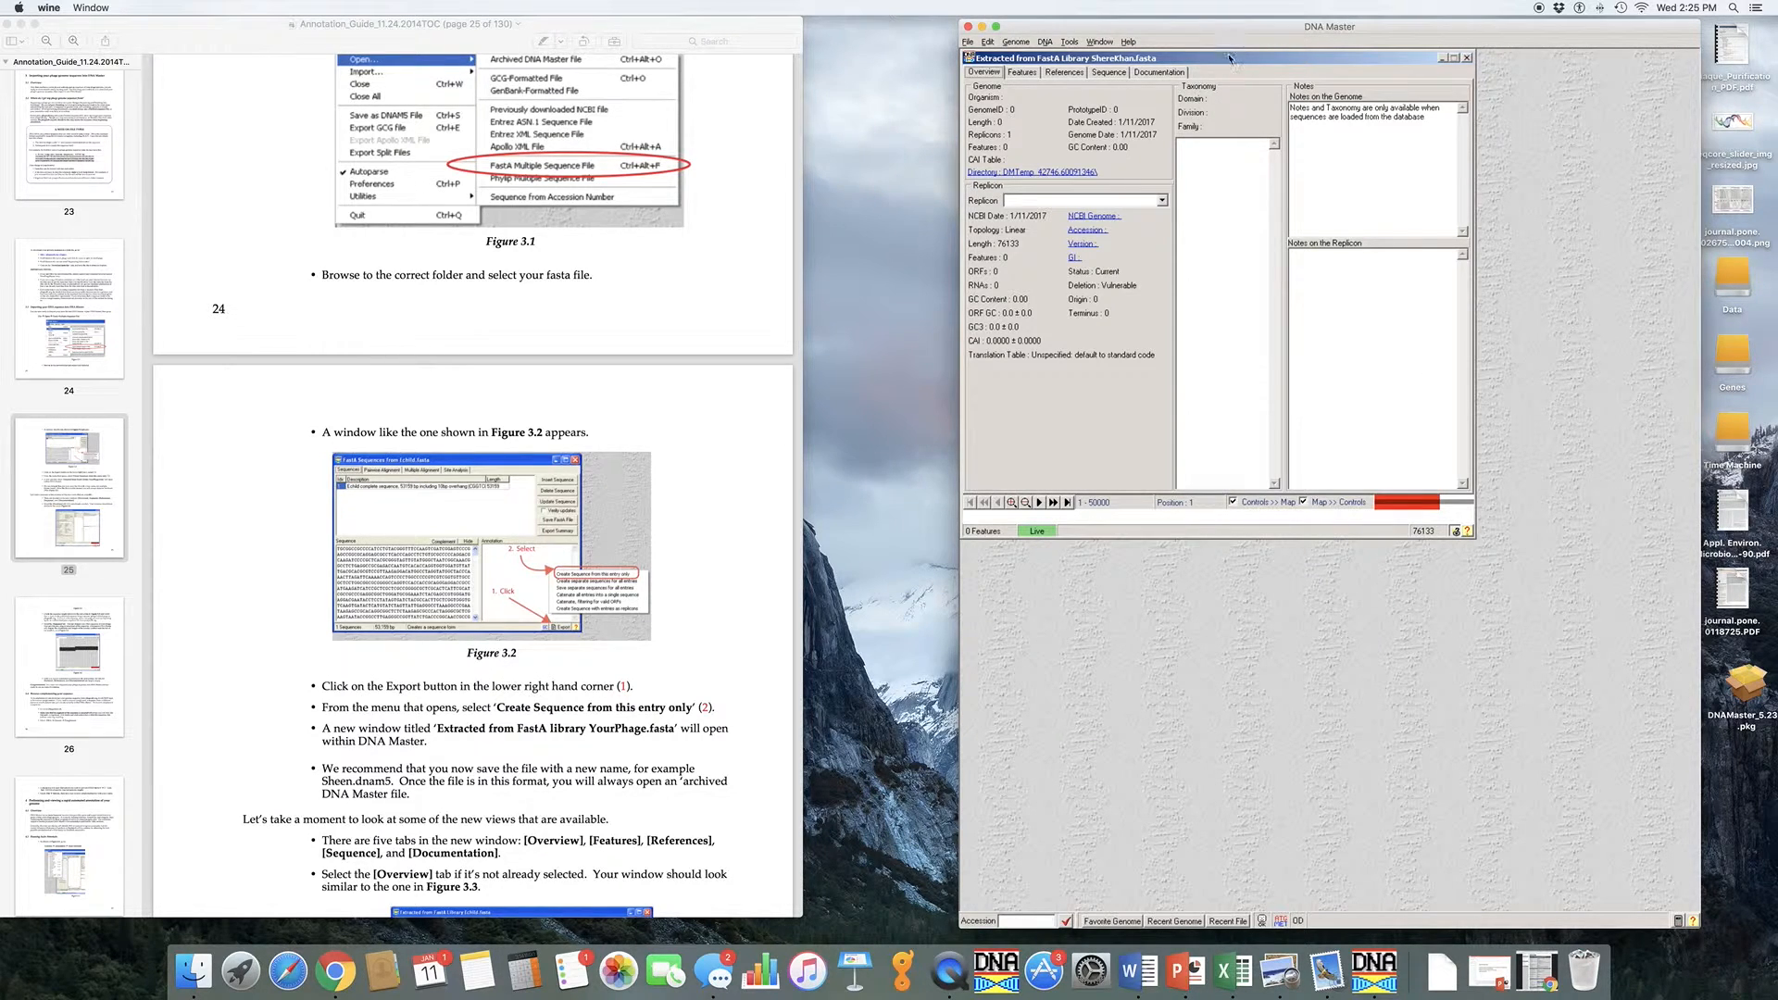
left_click_drag(1229, 58, 1286, 98)
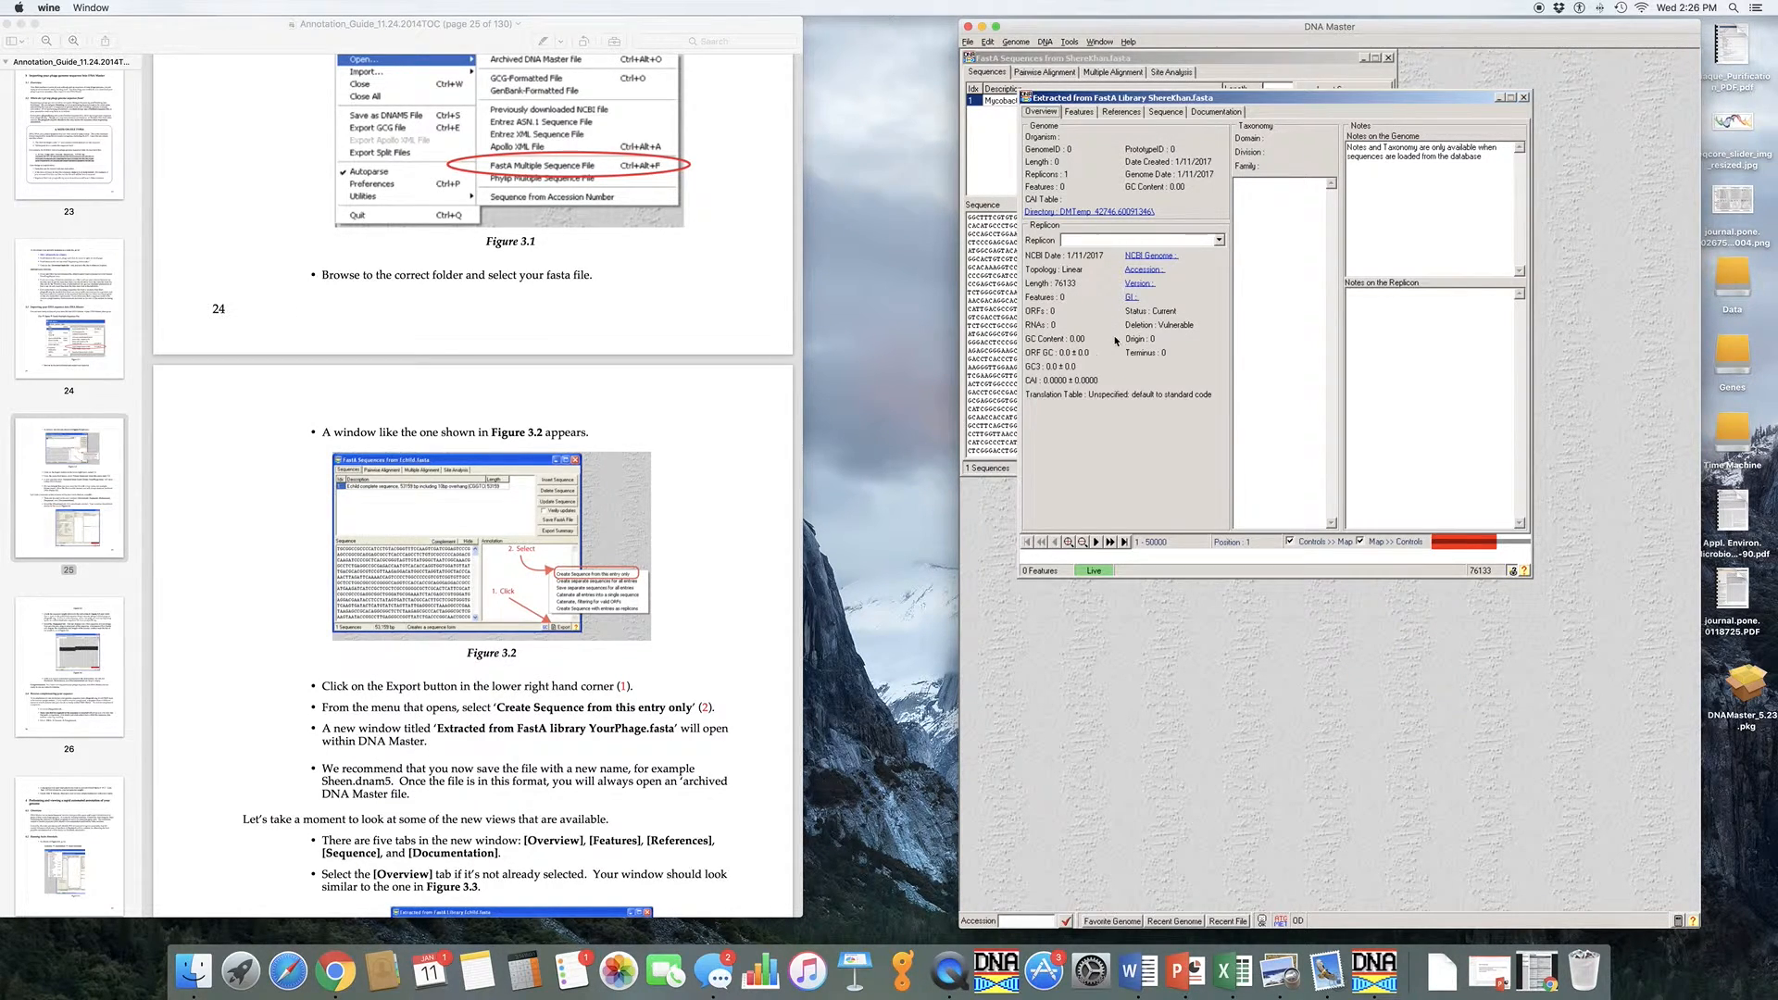
Look over the Features and Documentation views of the extracted sequence
left_click(1077, 112)
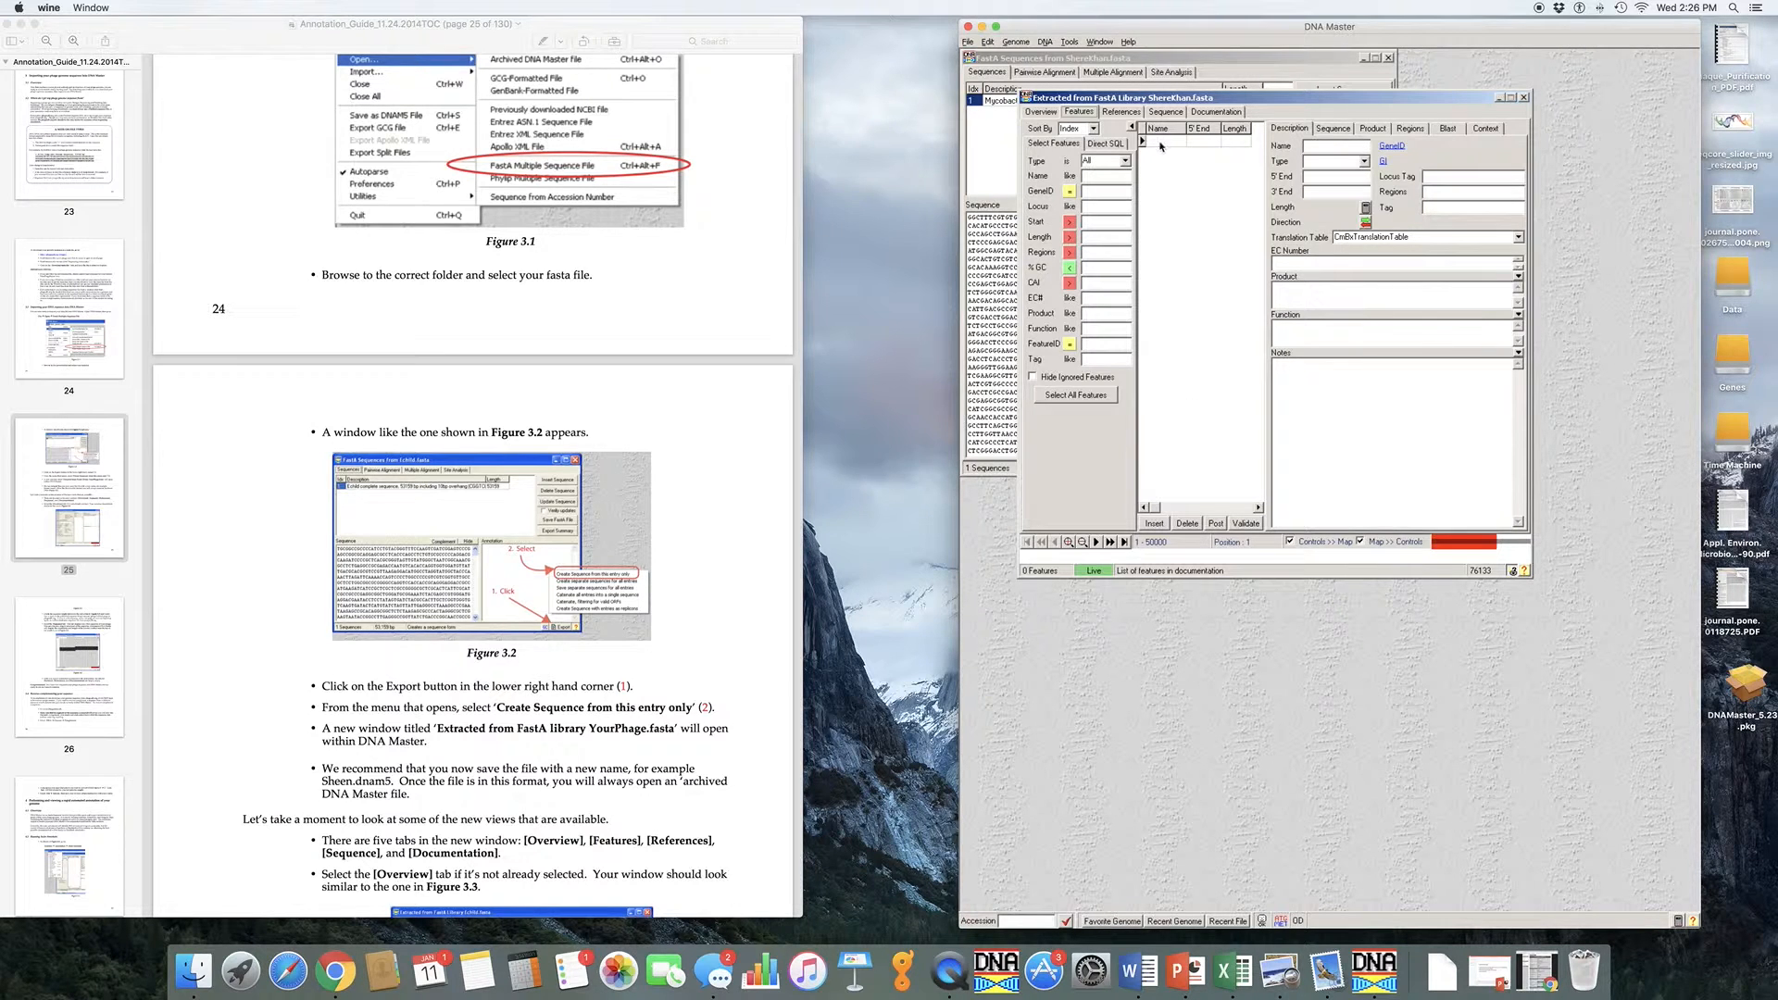
left_click(1213, 113)
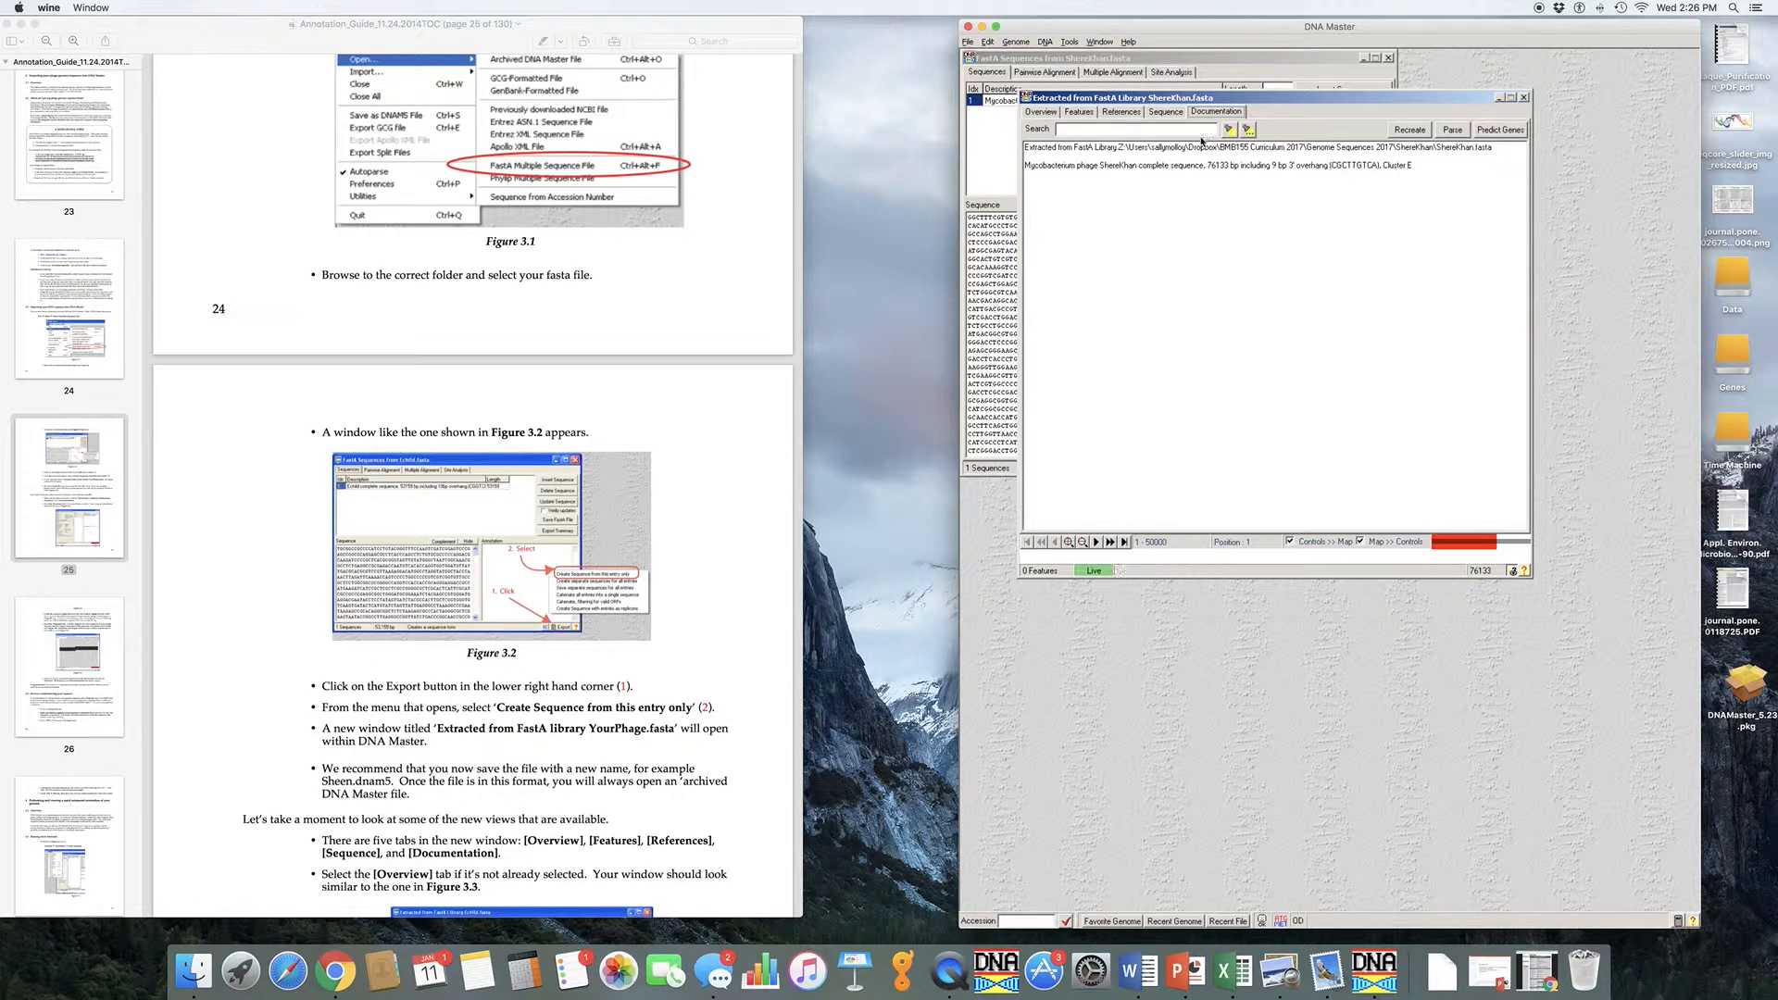
left_click(1079, 112)
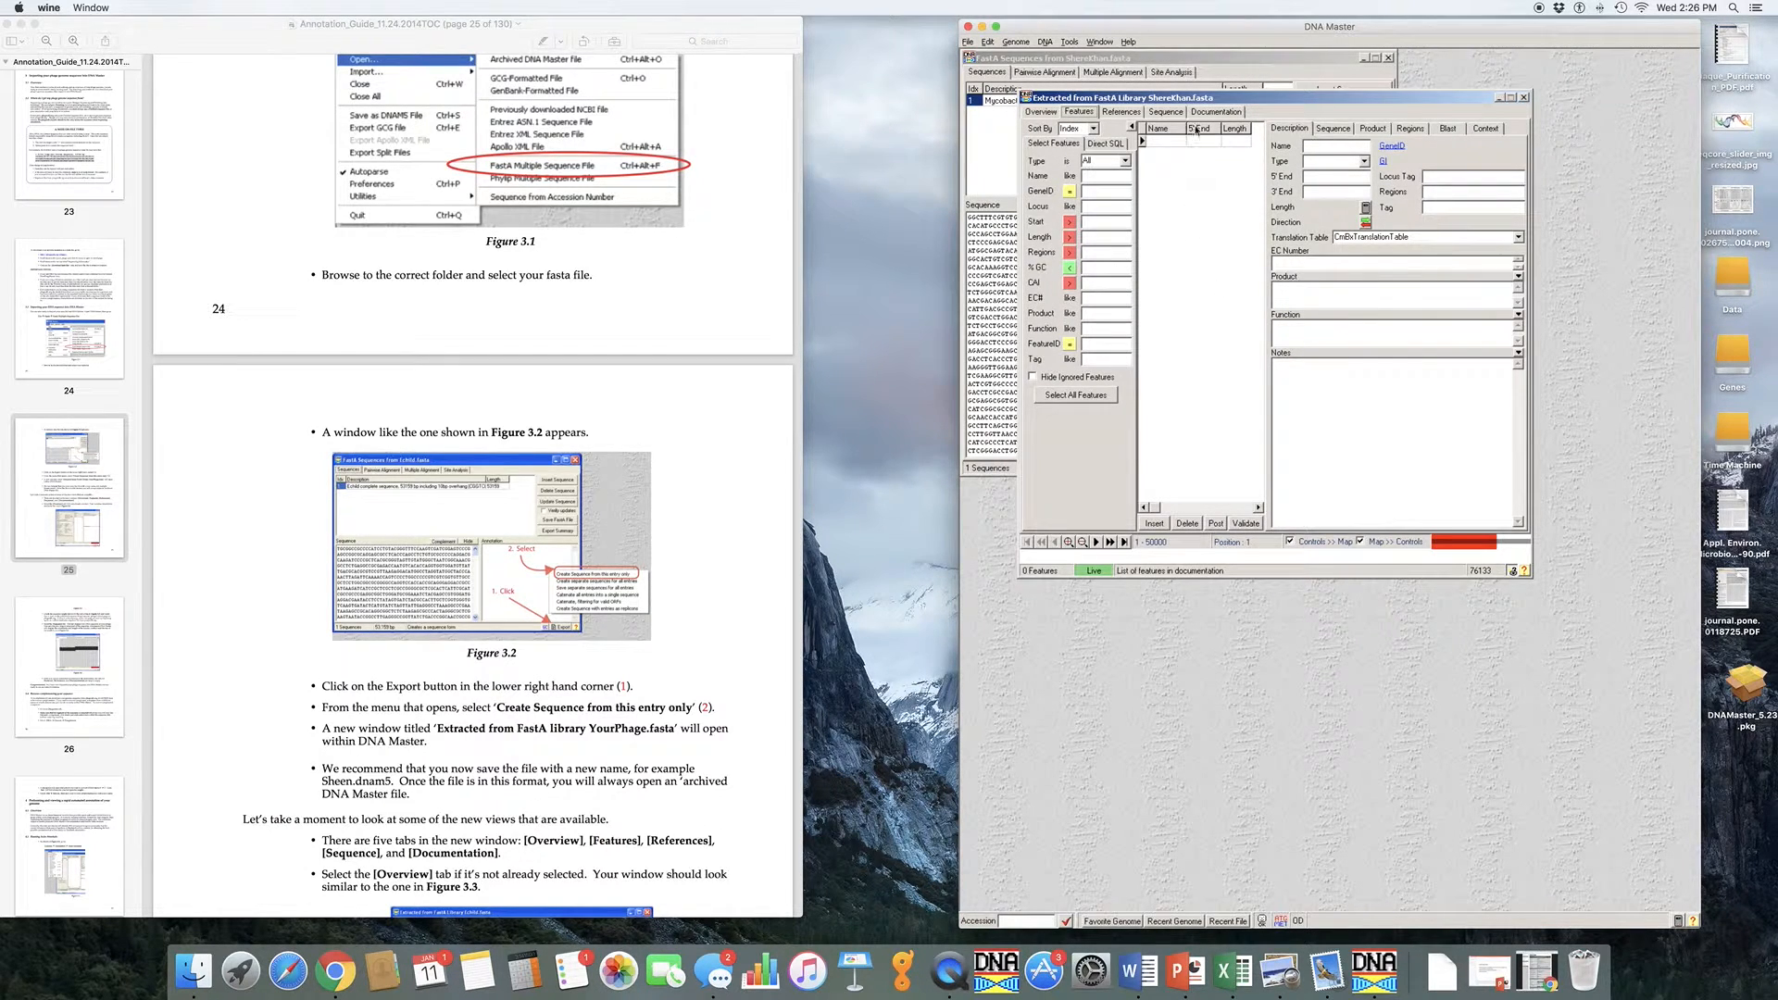
Bring up Auto-Annotate for the genome and locate the guide's recommended Auto-Annotate settings in Figure 4.2
left_click(1022, 44)
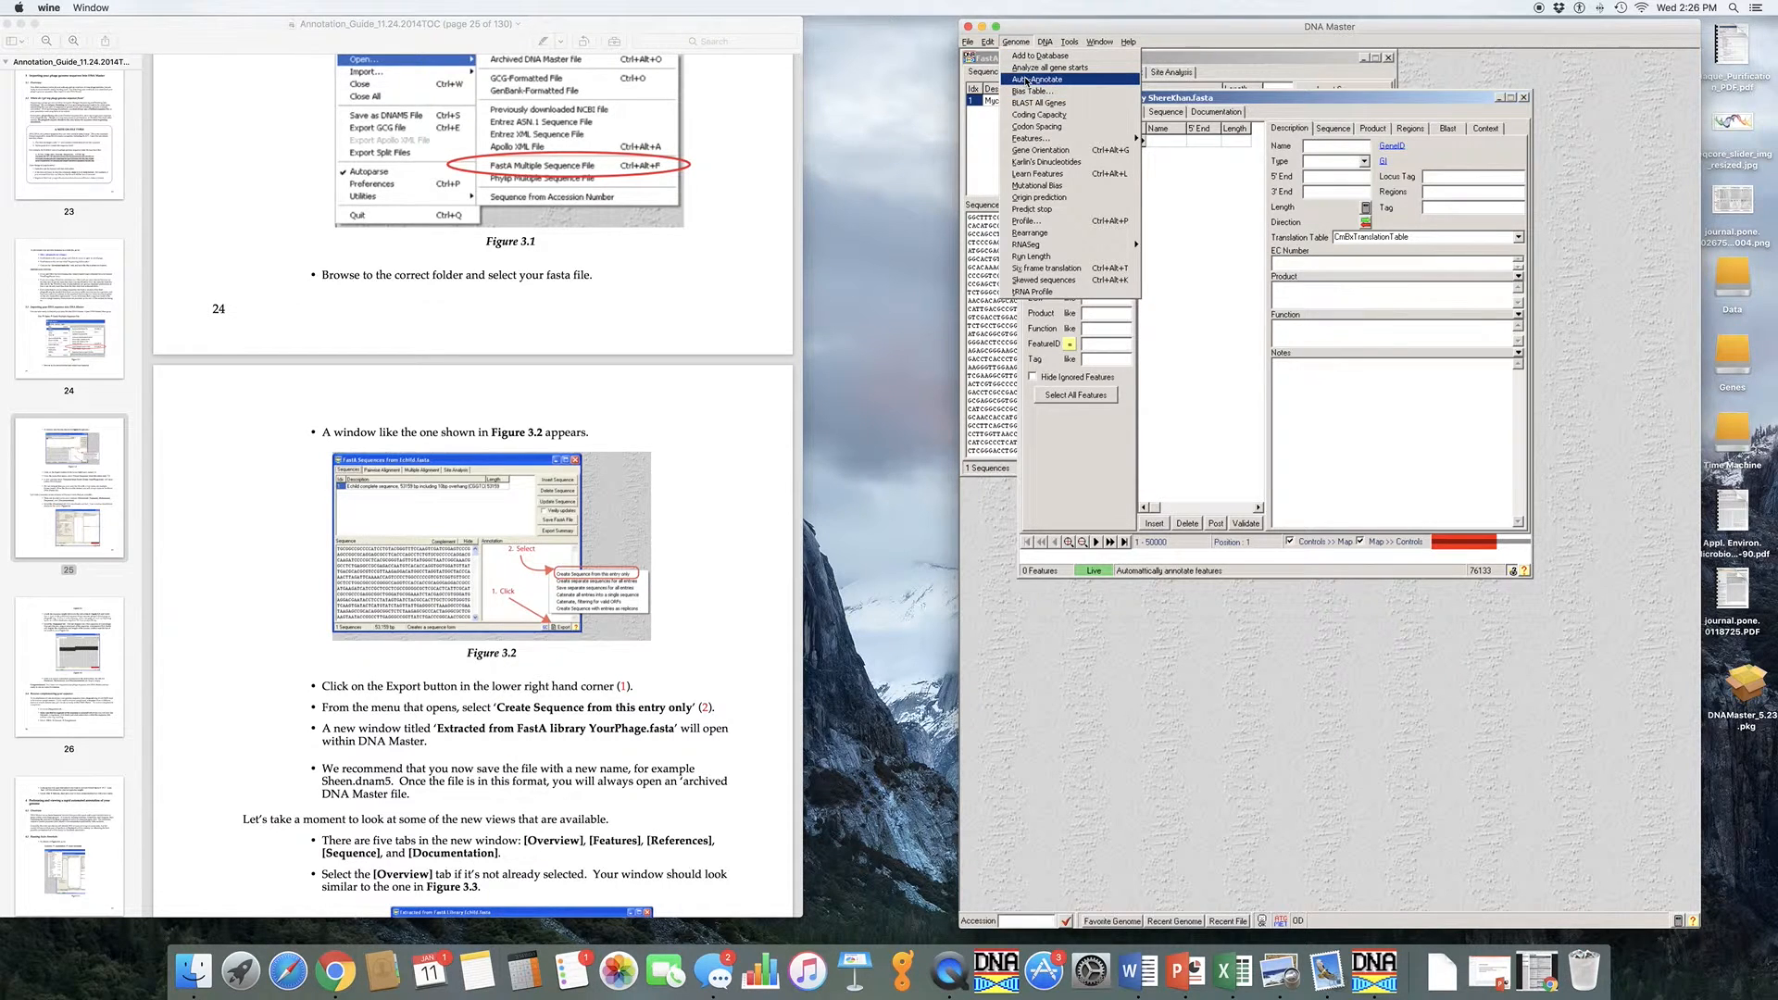
left_click(1027, 81)
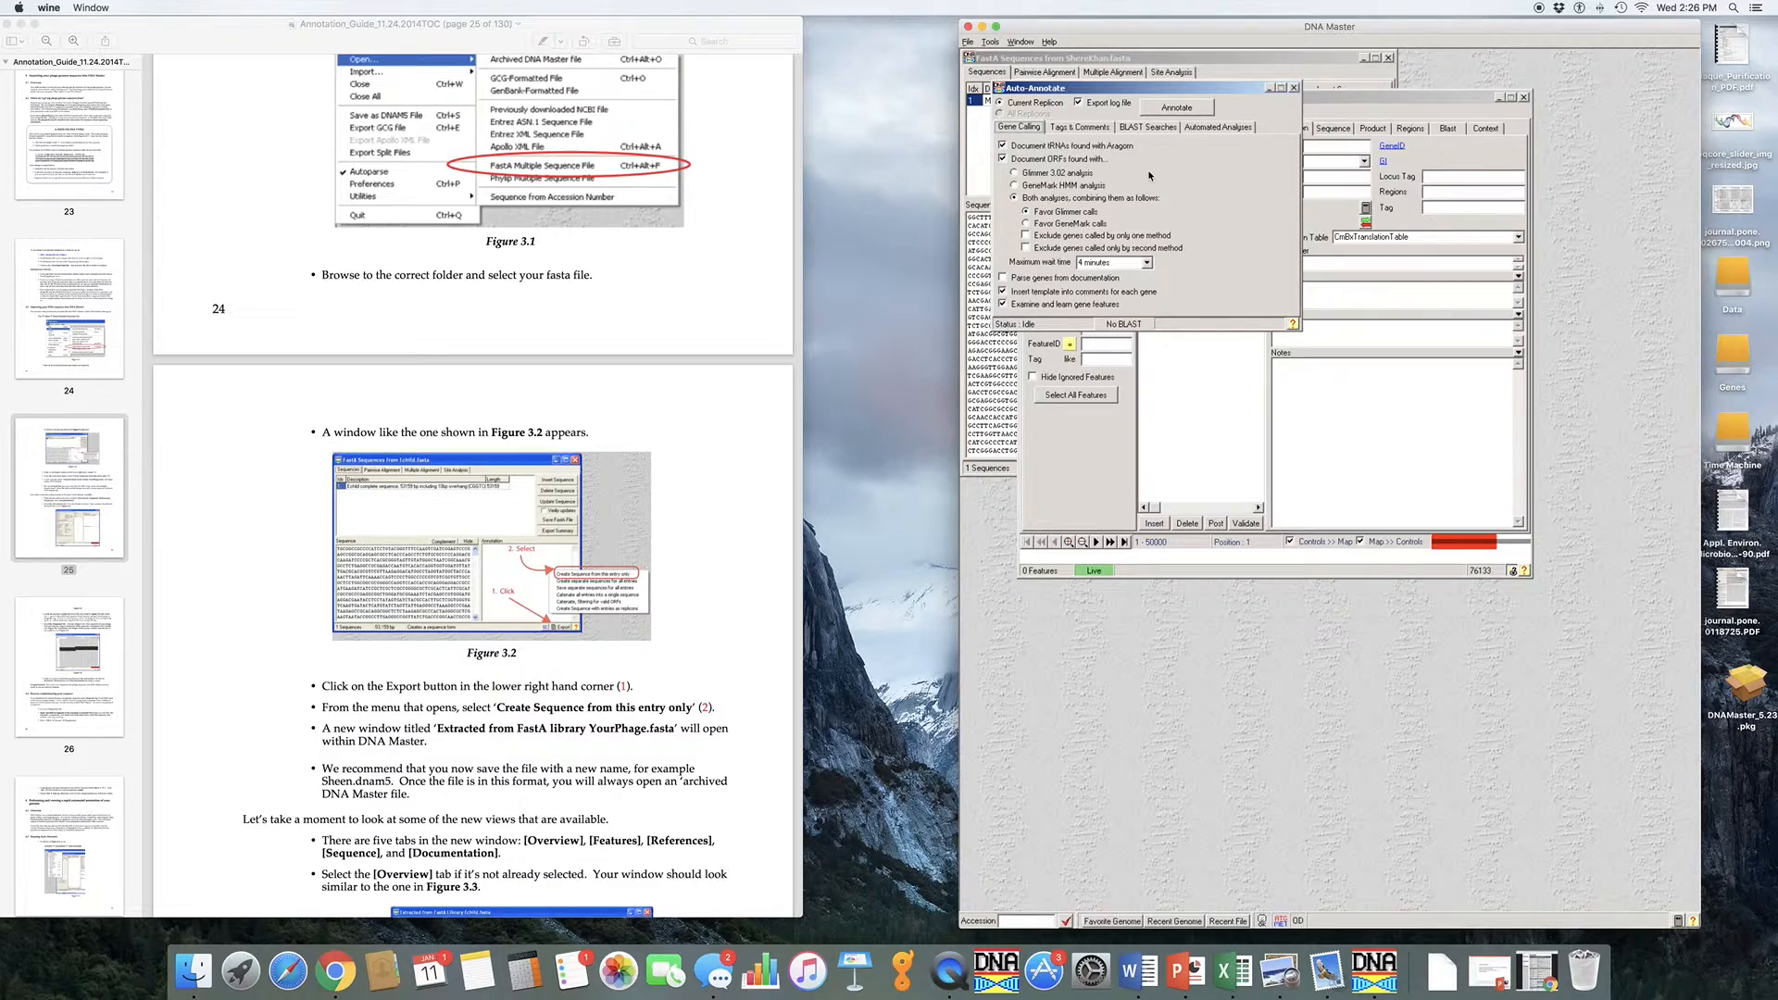
scroll(617, 411, "down", 5)
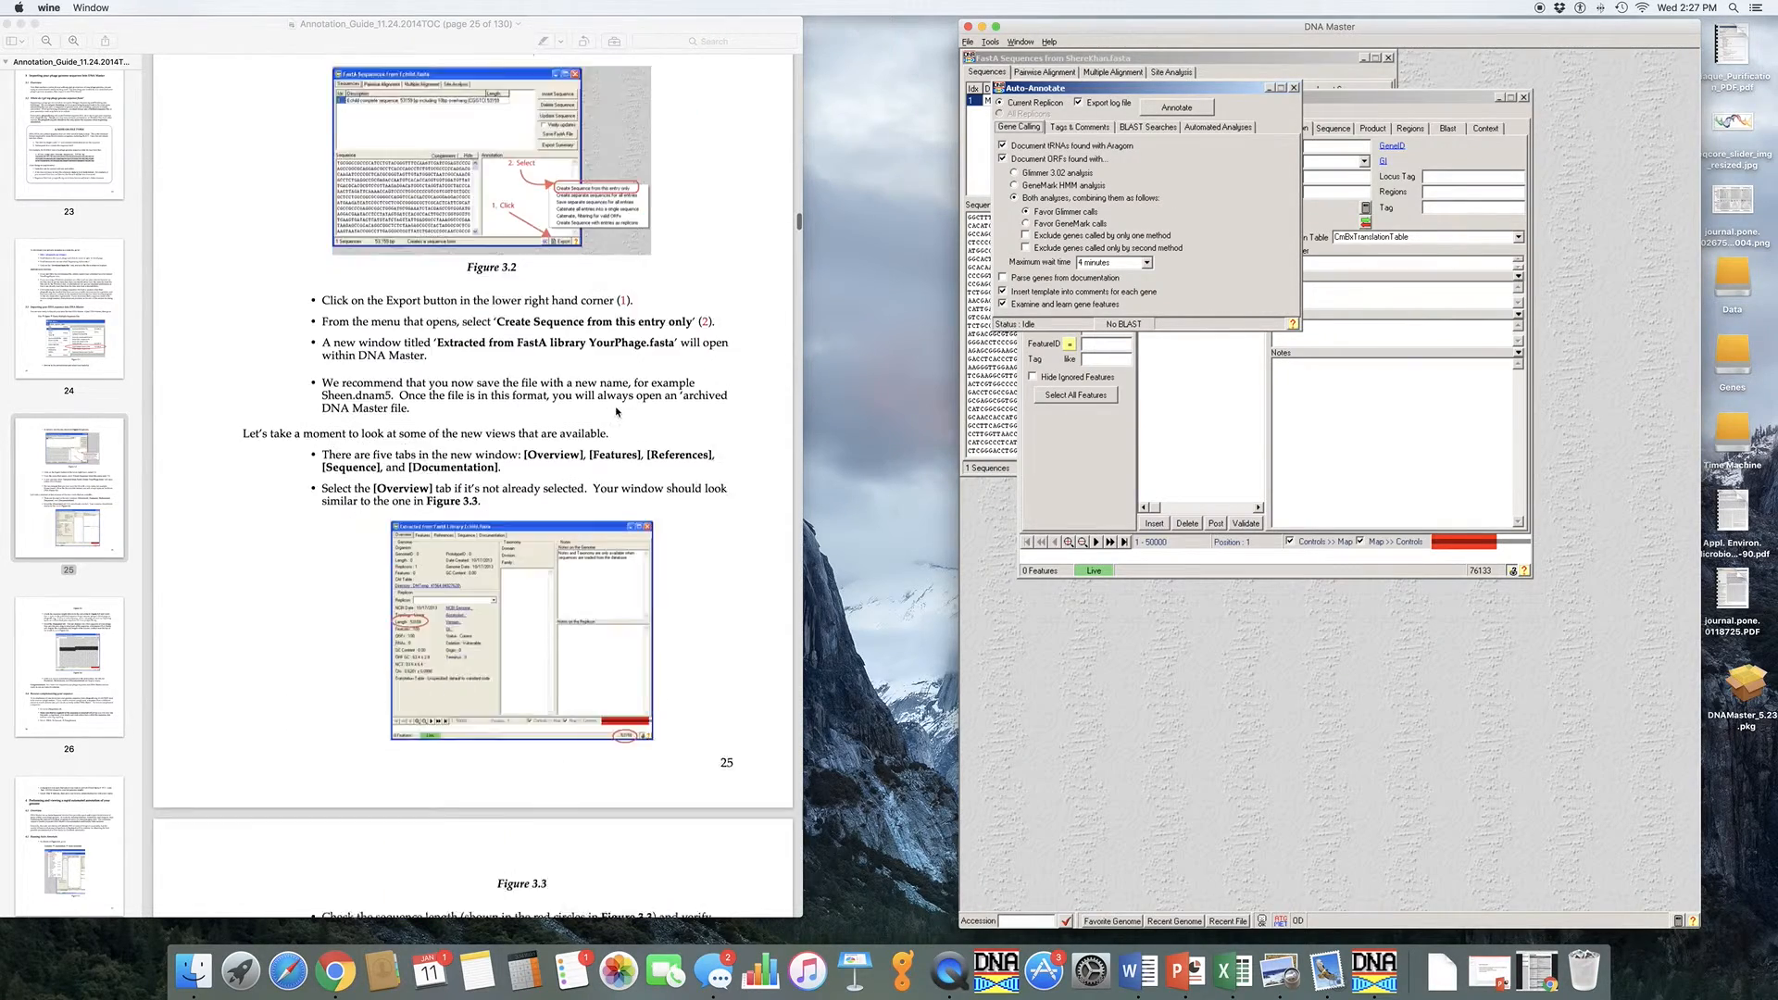
scroll(617, 411, "down", 12)
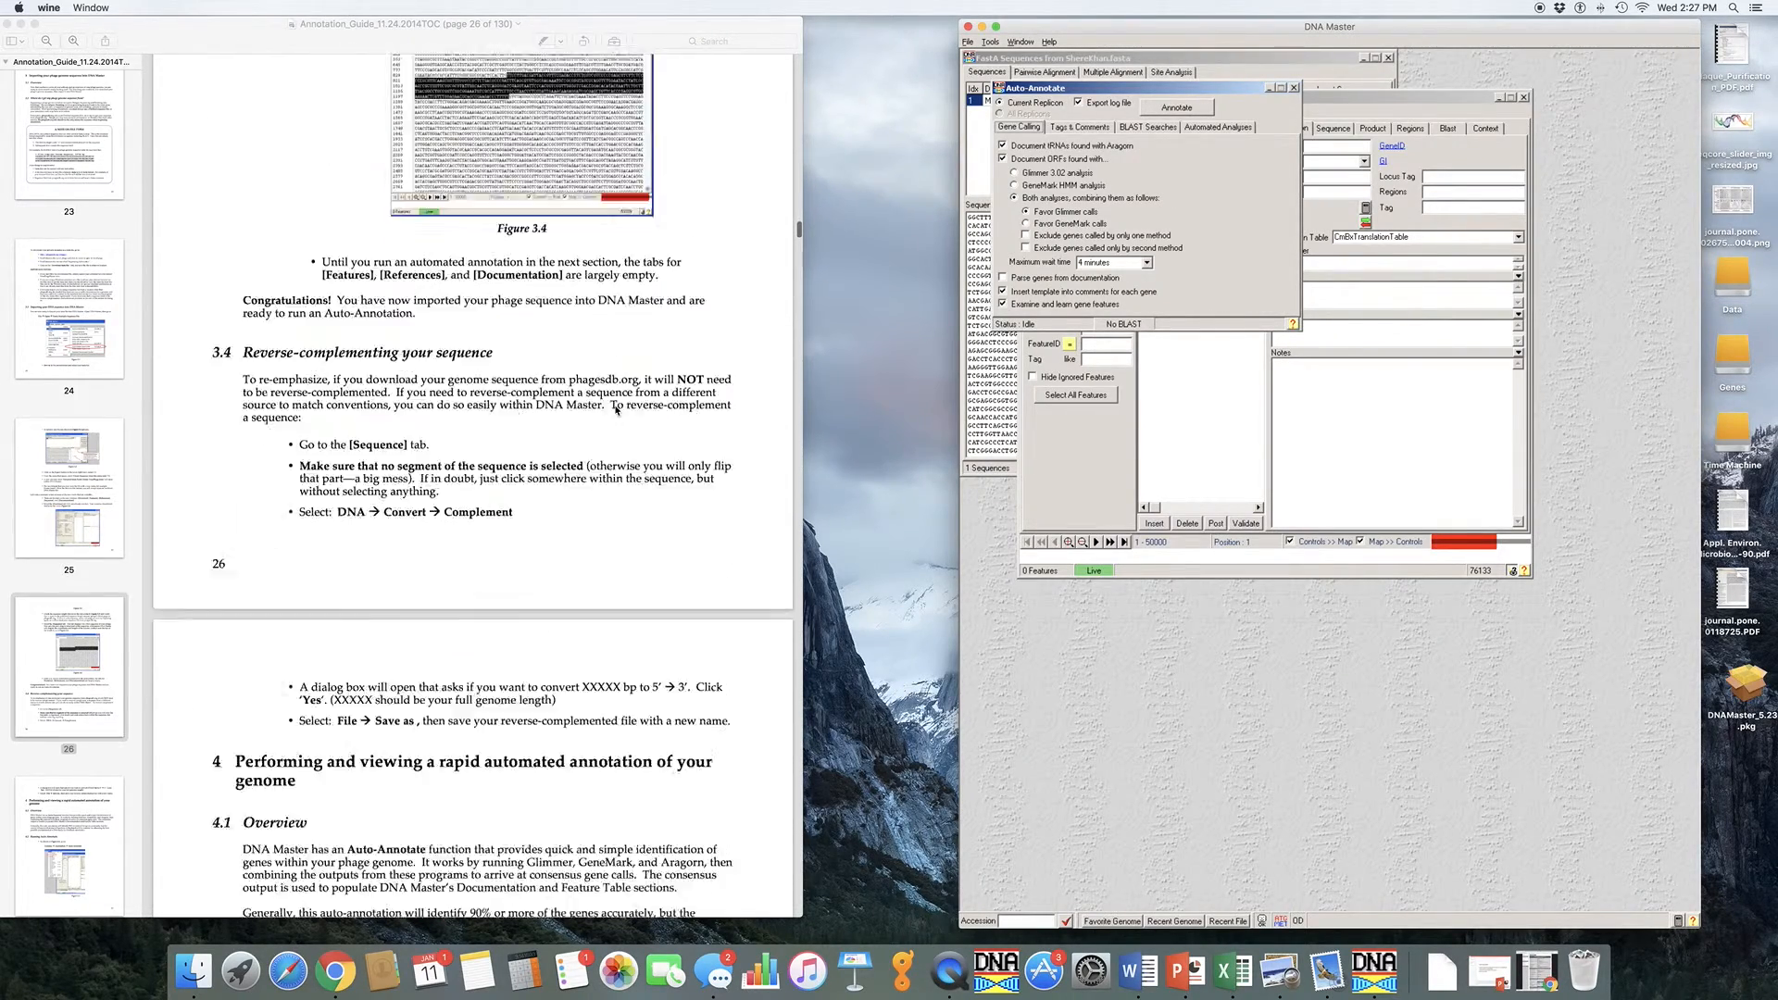
scroll(617, 411, "down", 15)
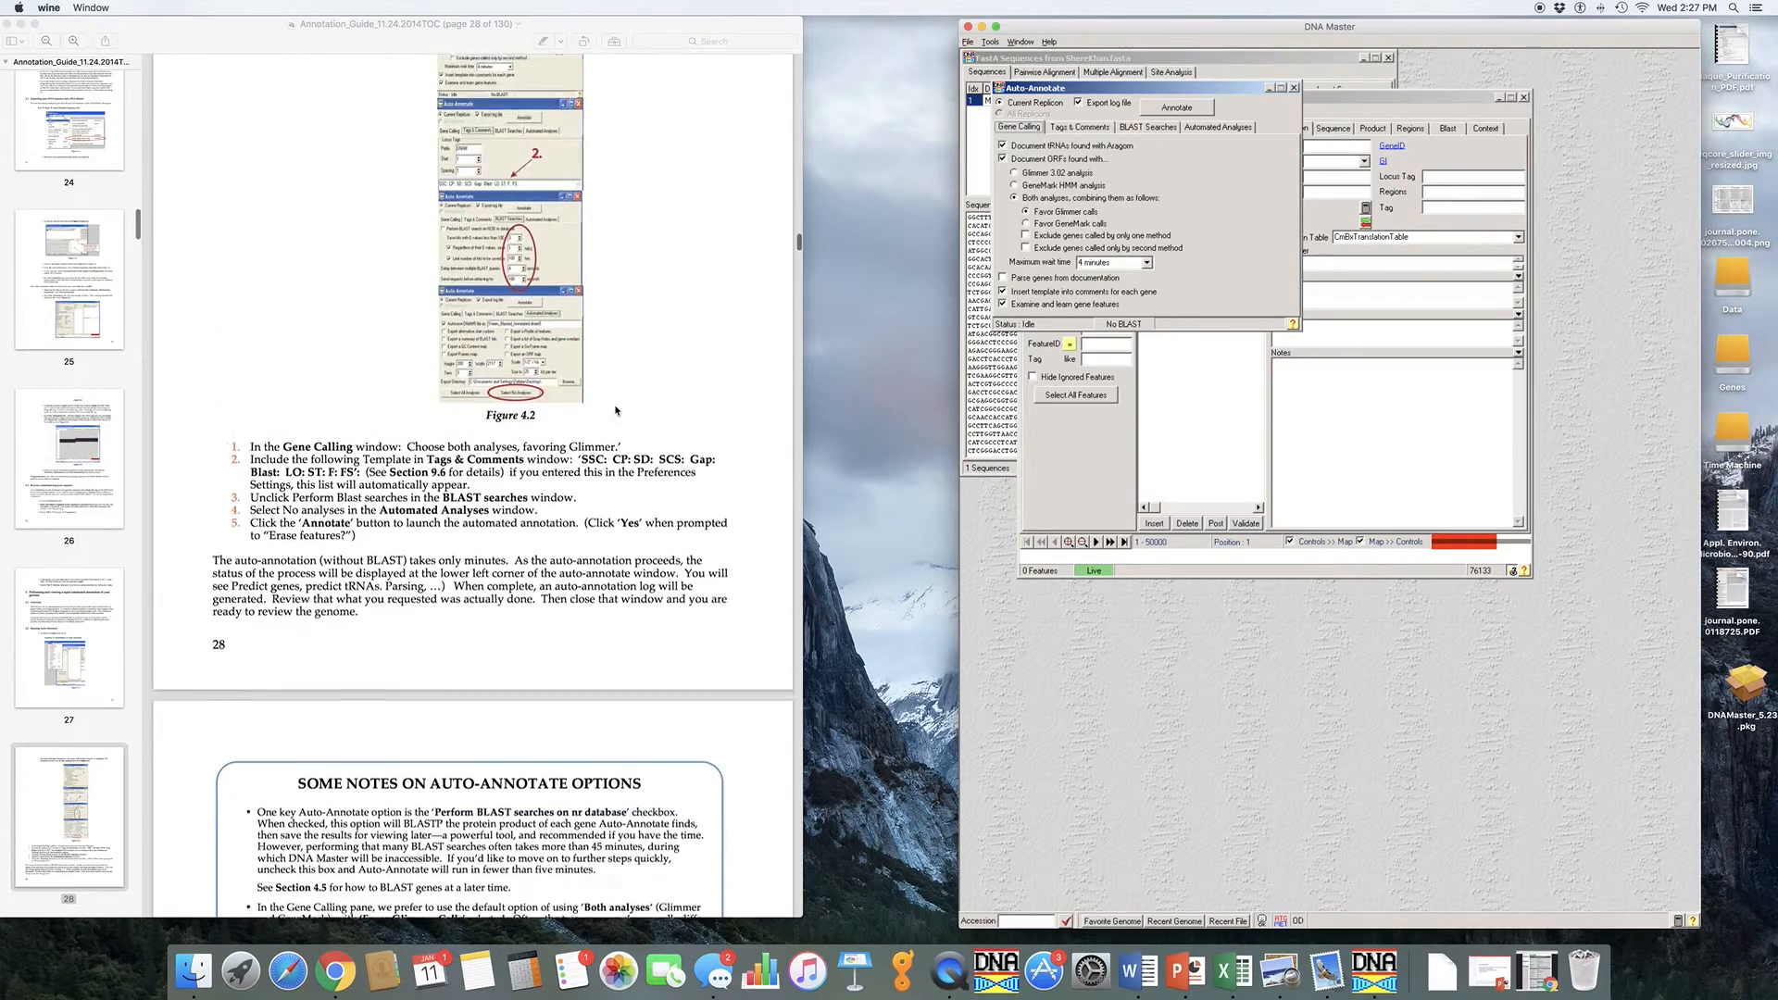
scroll(617, 411, "up", 2)
scroll(616, 413, "up", 2)
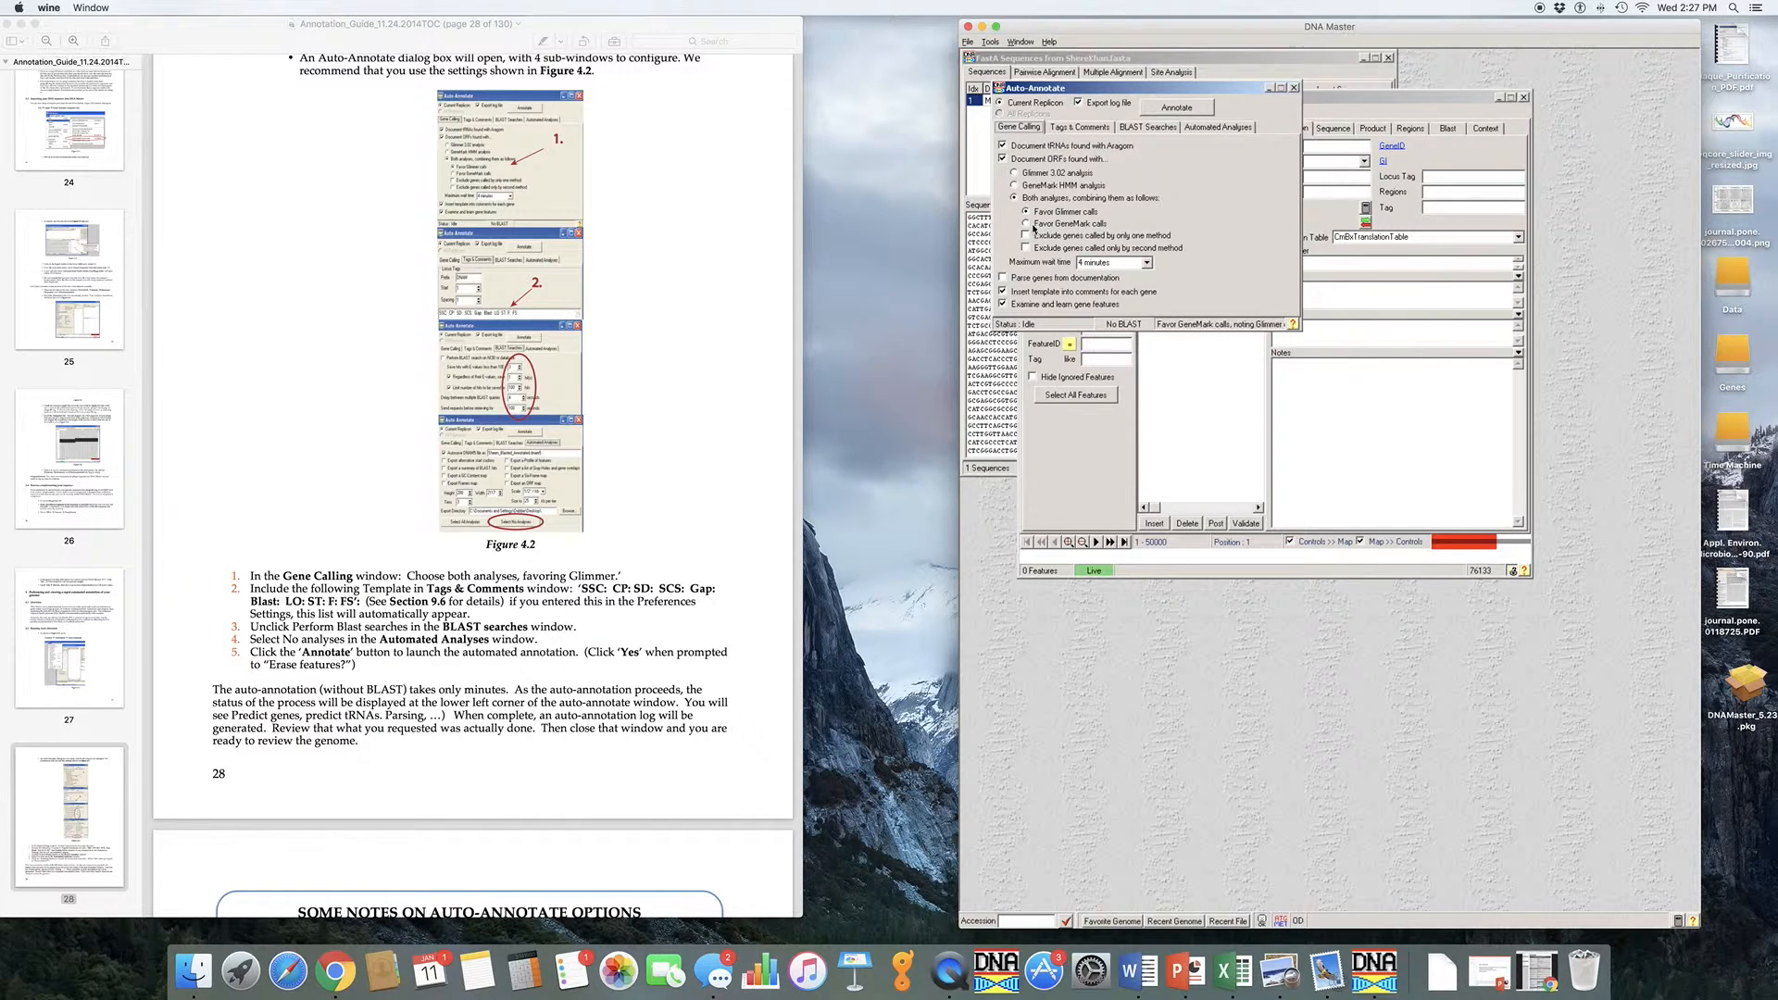
Combine both gene-calling analyses with Glimmer calls favored, and check the tags, comment template and BLAST search settings
left_click(1027, 212)
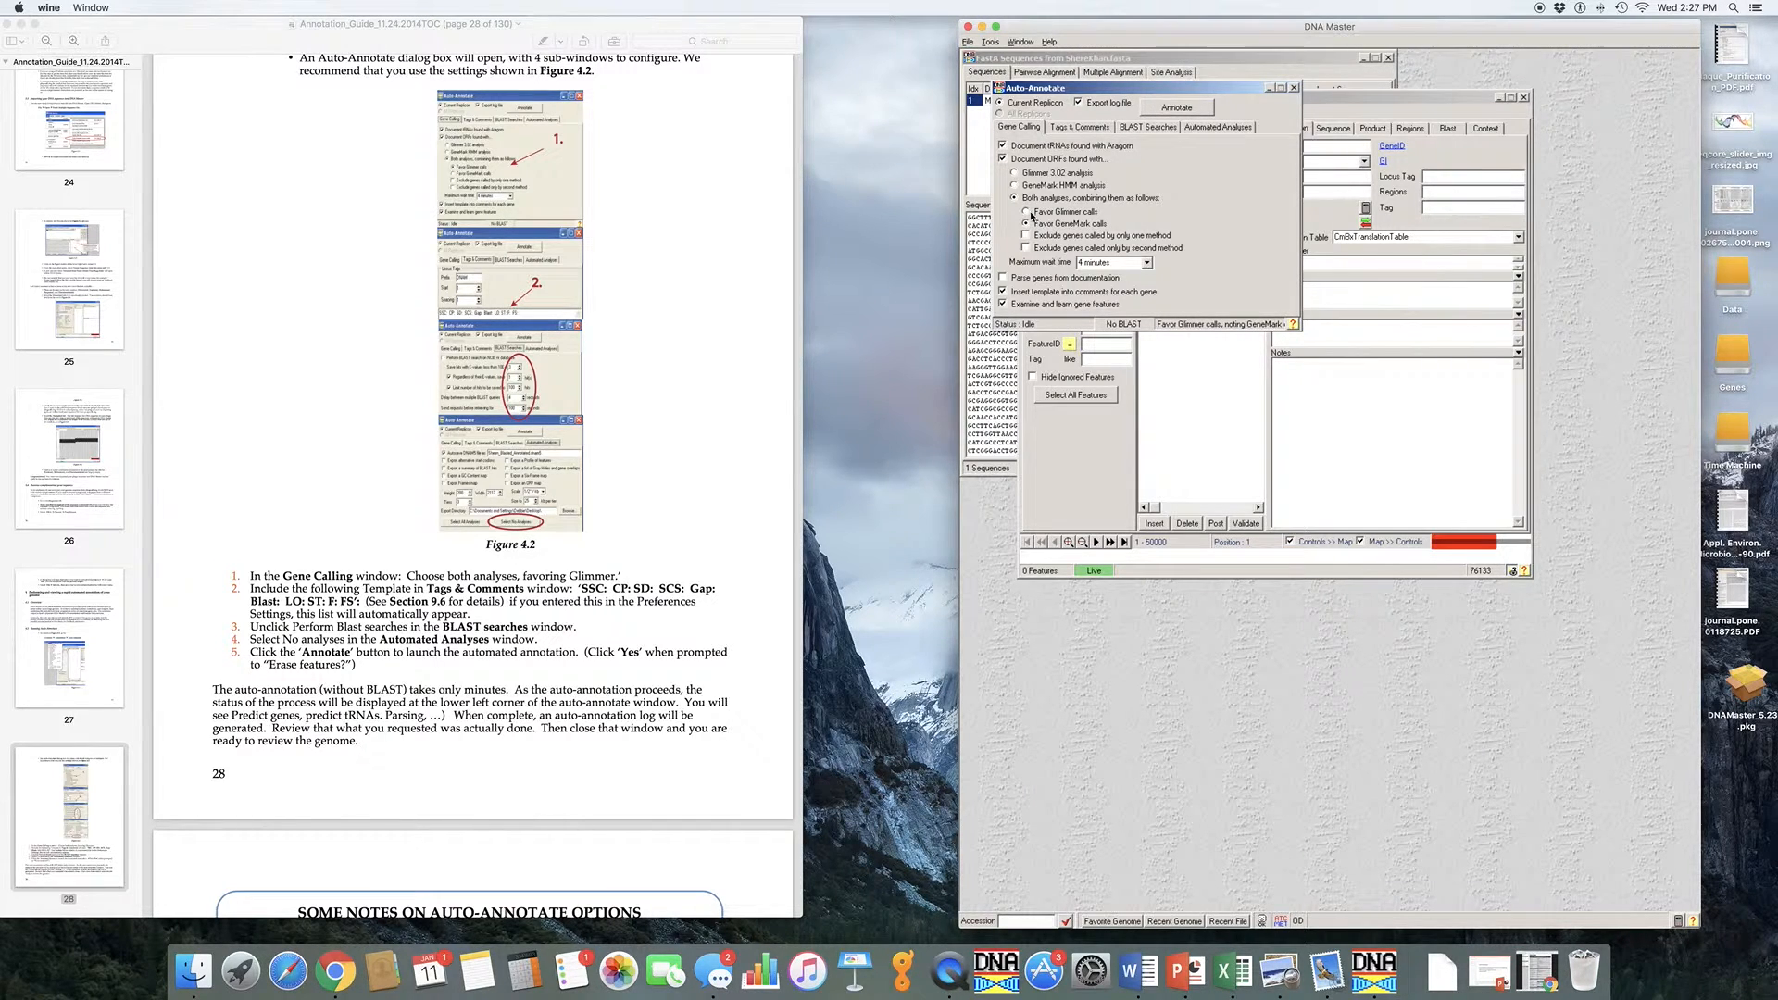
left_click(1073, 227)
left_click(1079, 127)
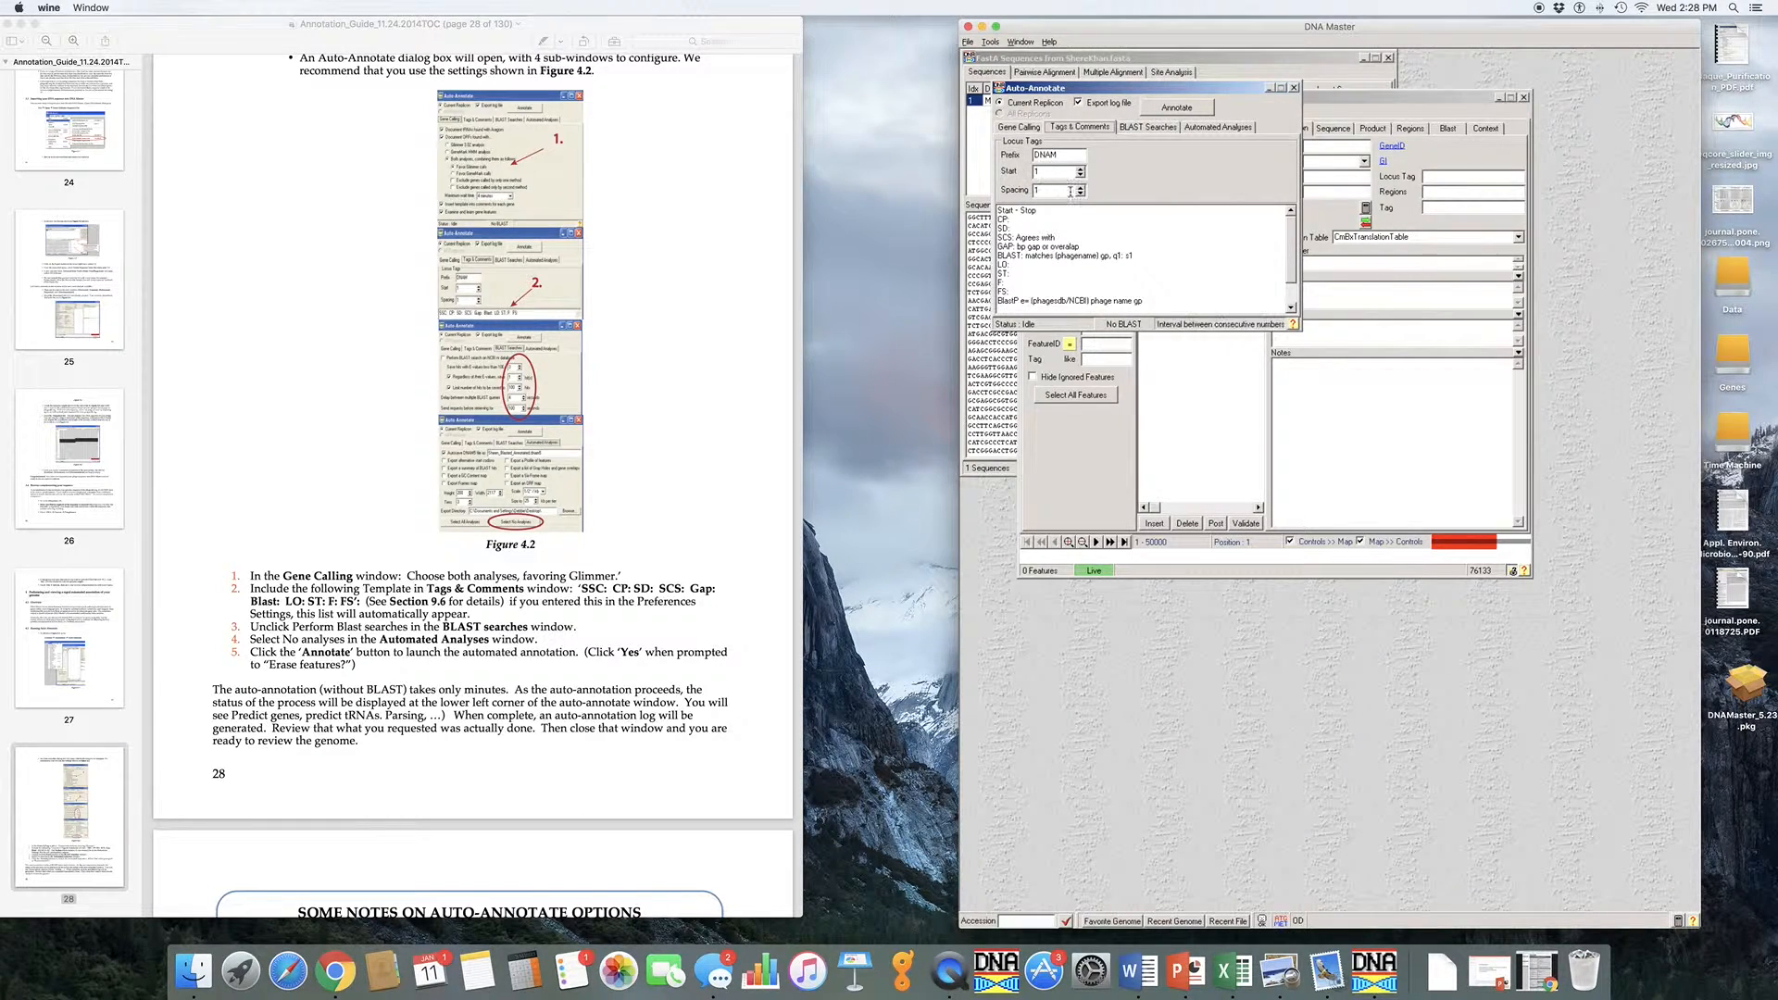
left_click(1147, 129)
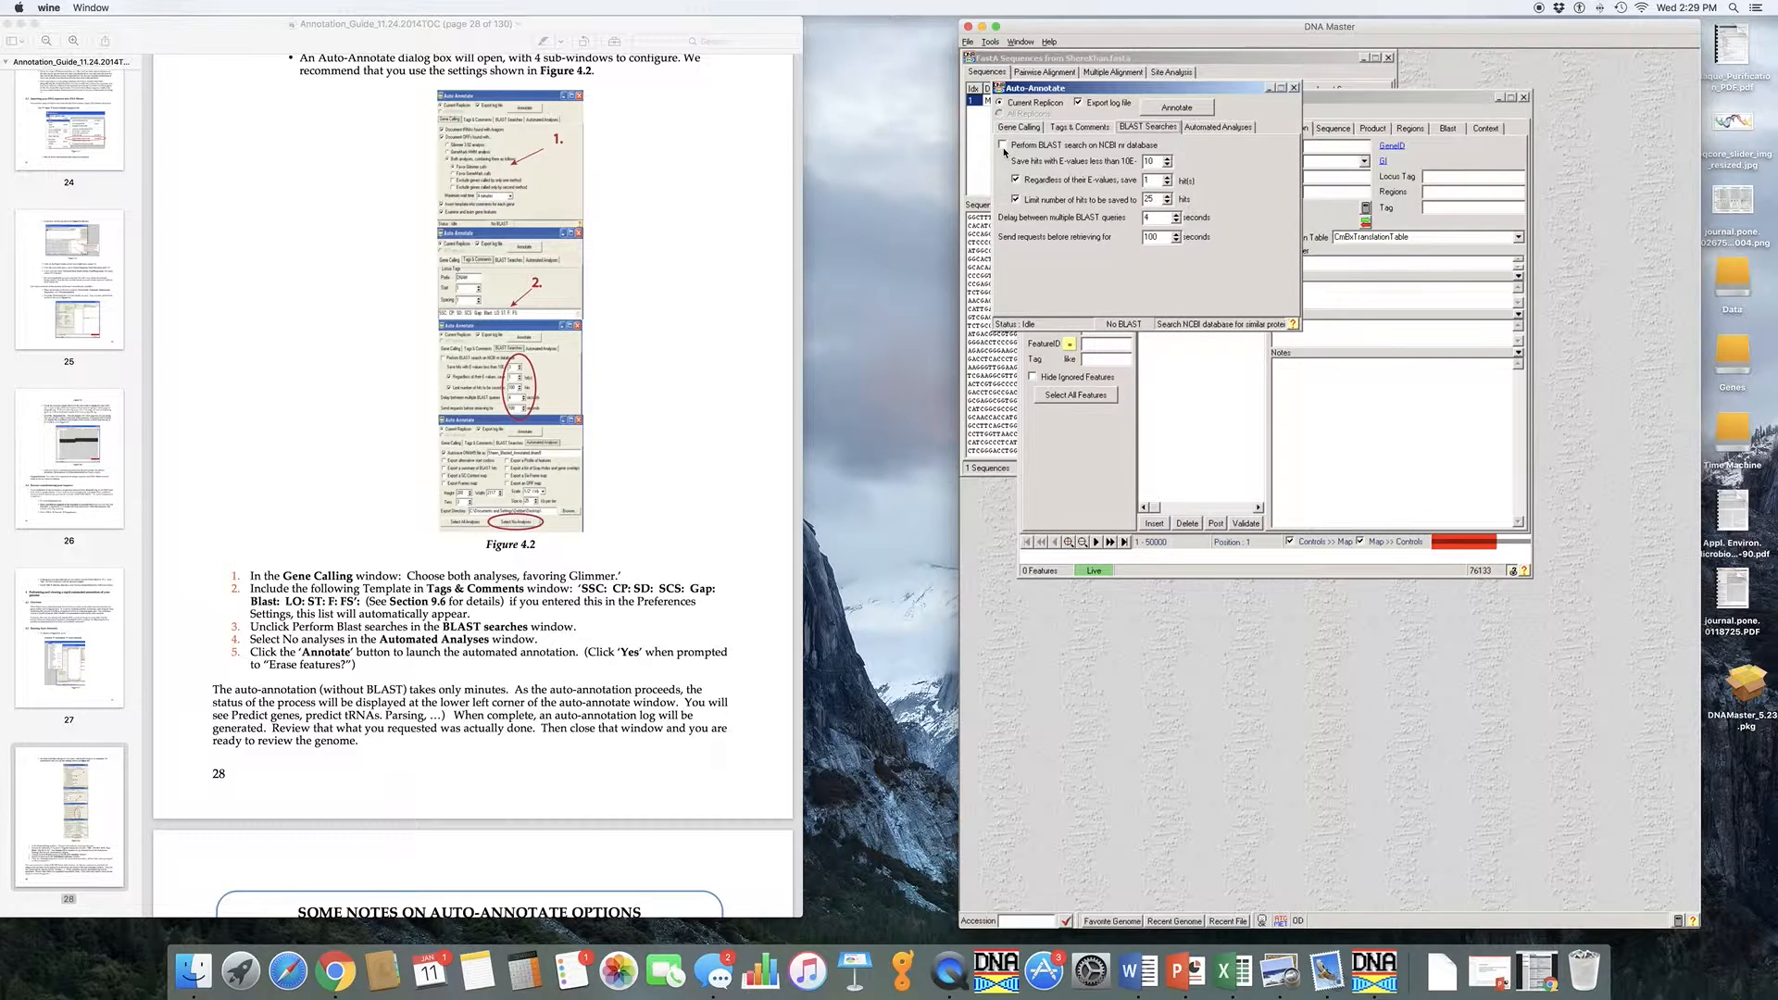
Select no automated analyses and run the annotation, agreeing to erase the existing features
left_click(1219, 129)
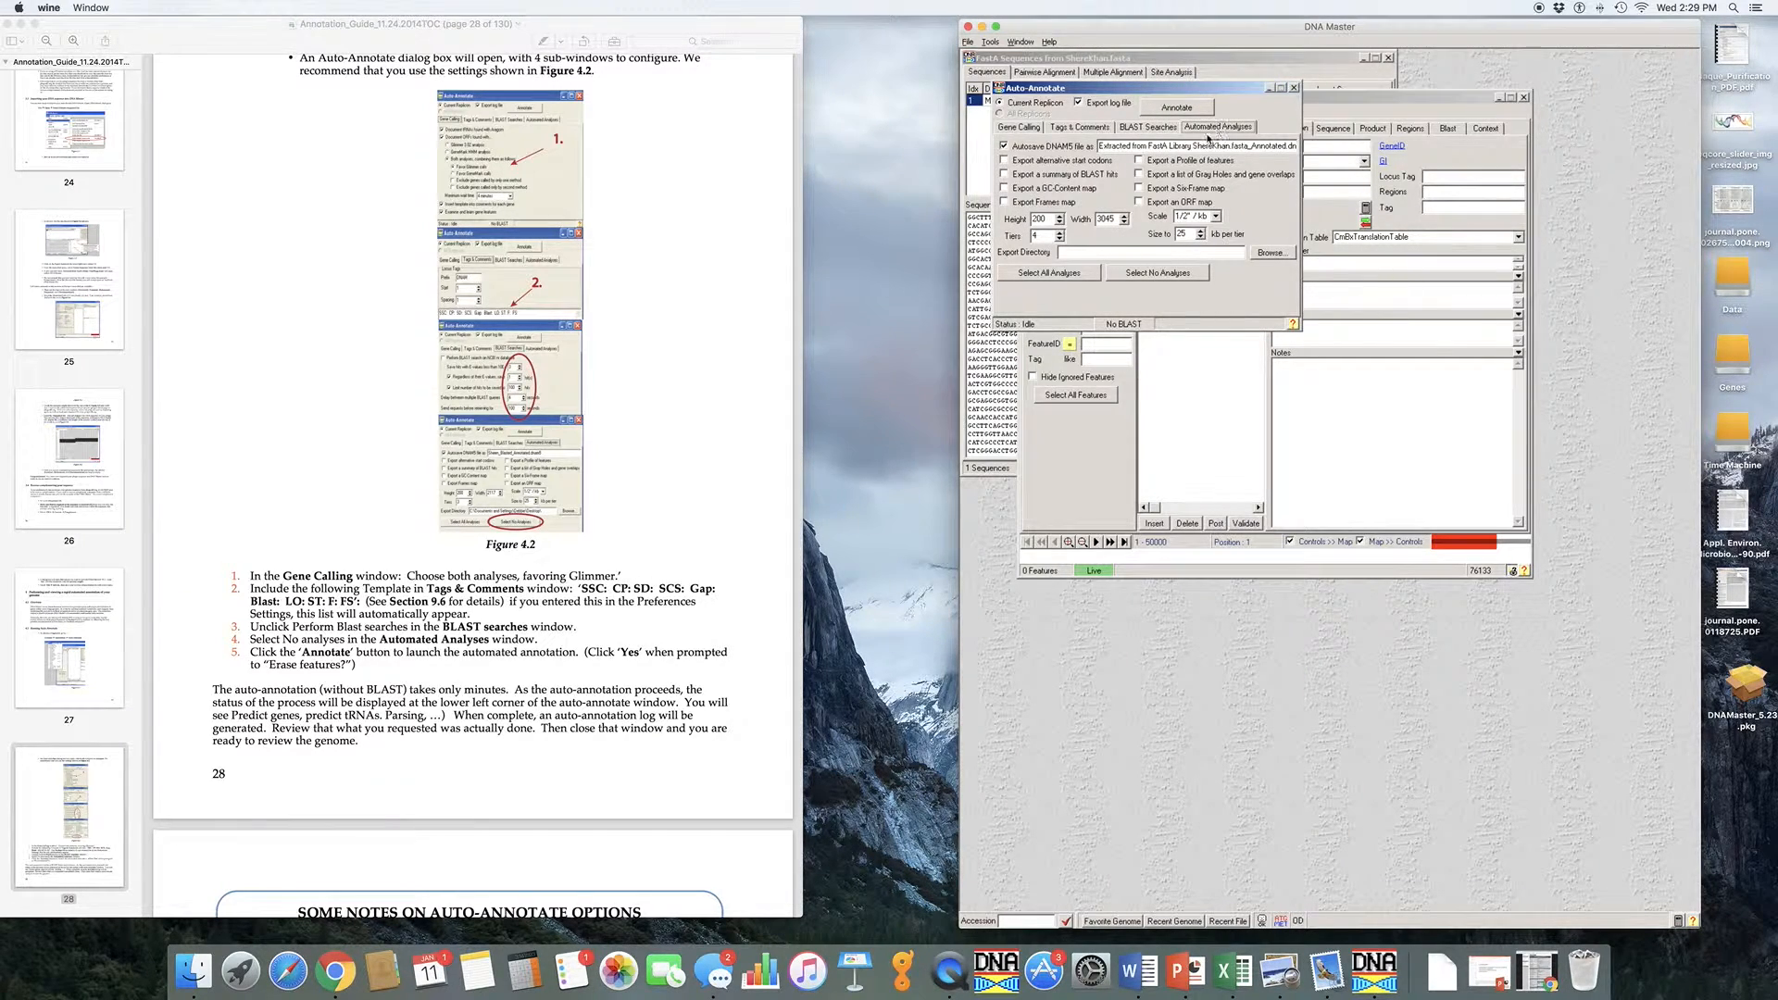
left_click(1153, 274)
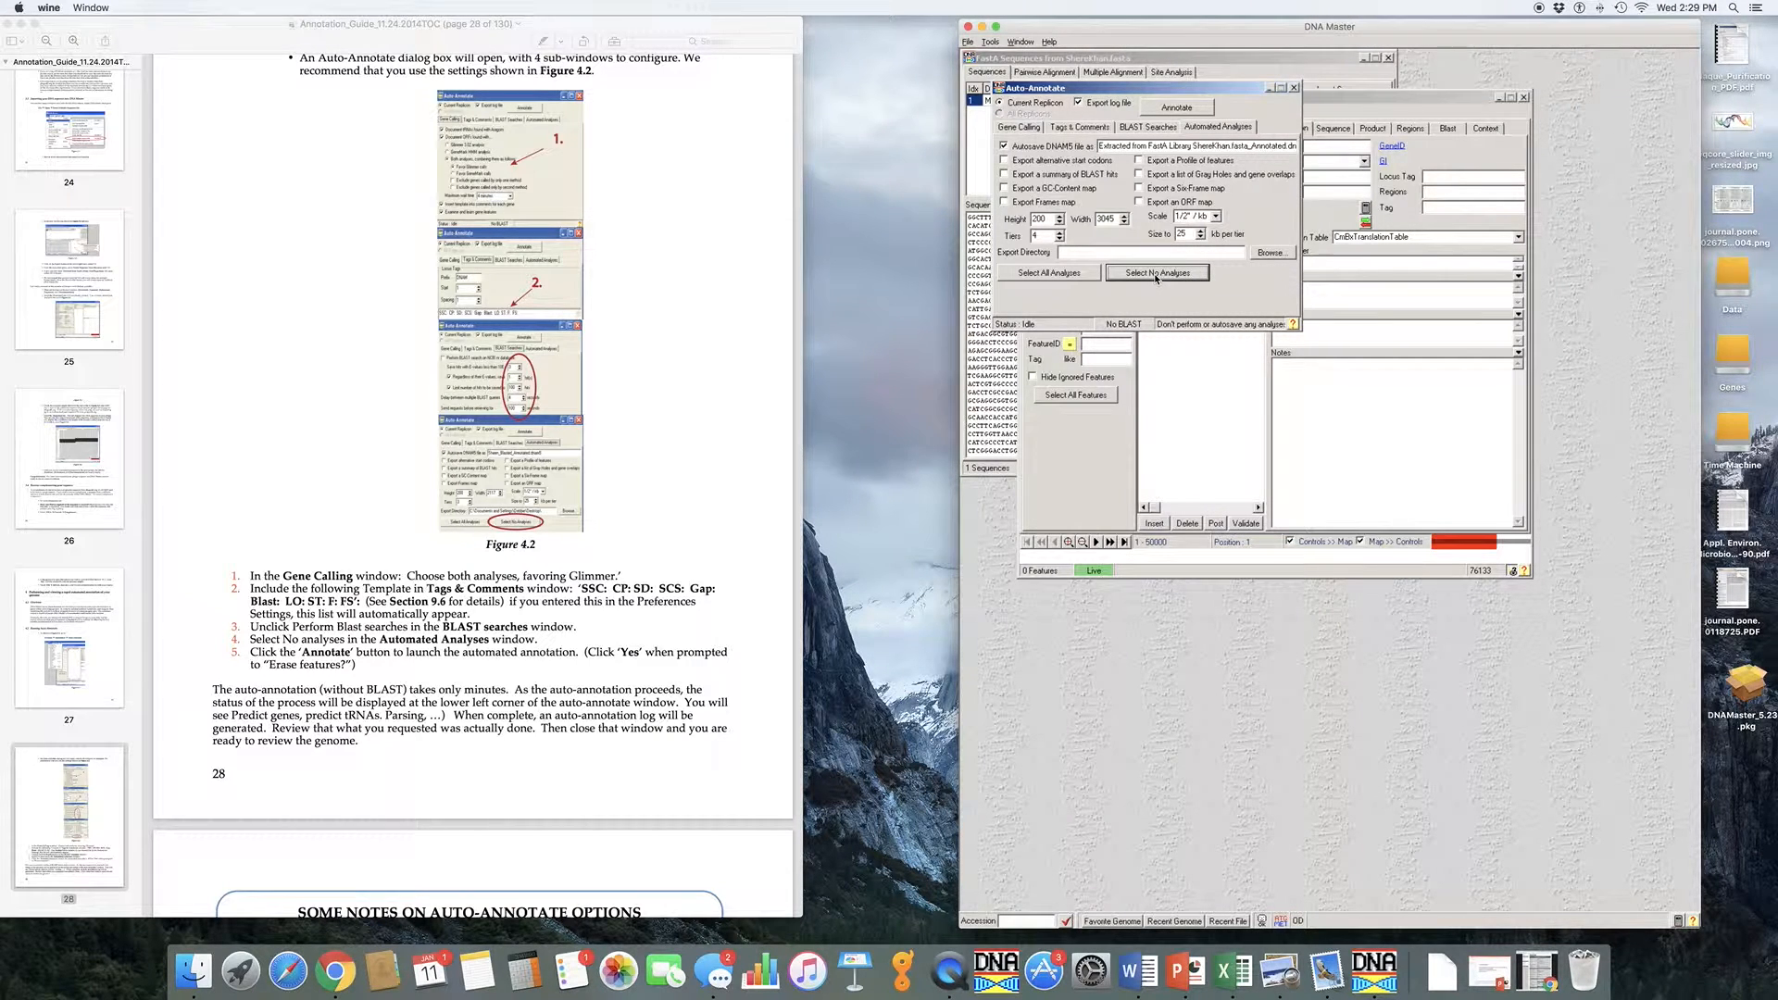
left_click(1177, 108)
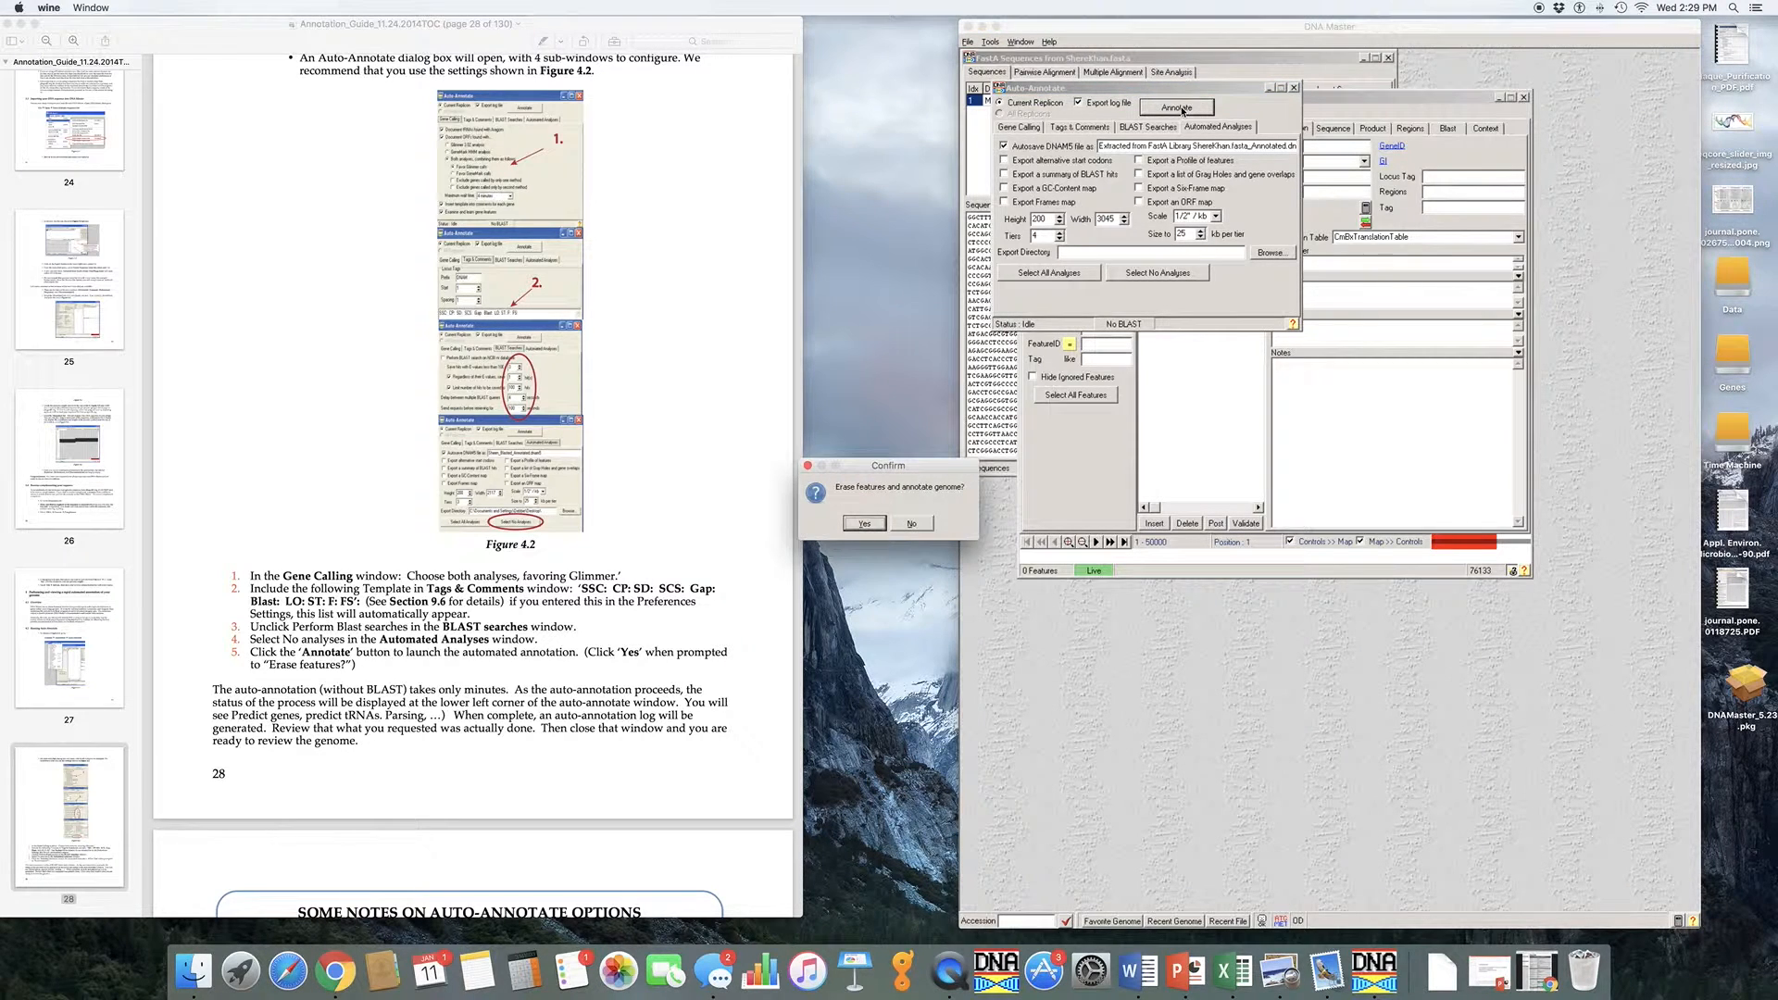
left_click_drag(906, 470, 1095, 600)
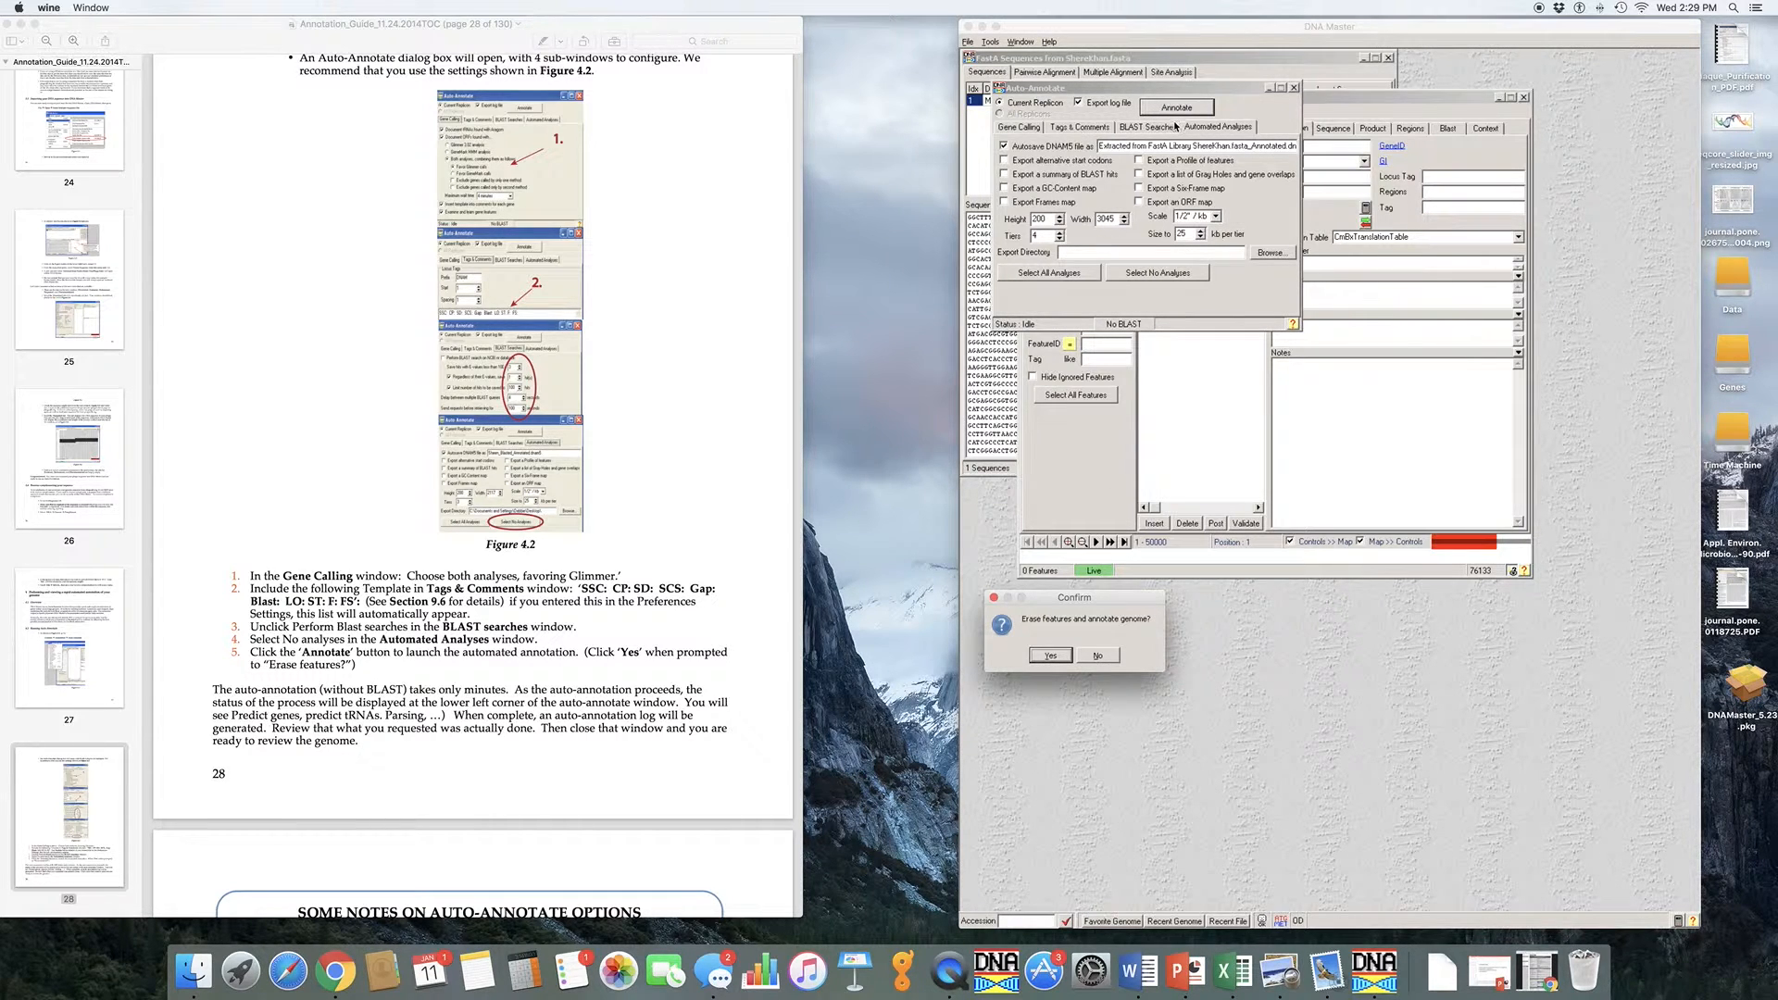
left_click(1051, 655)
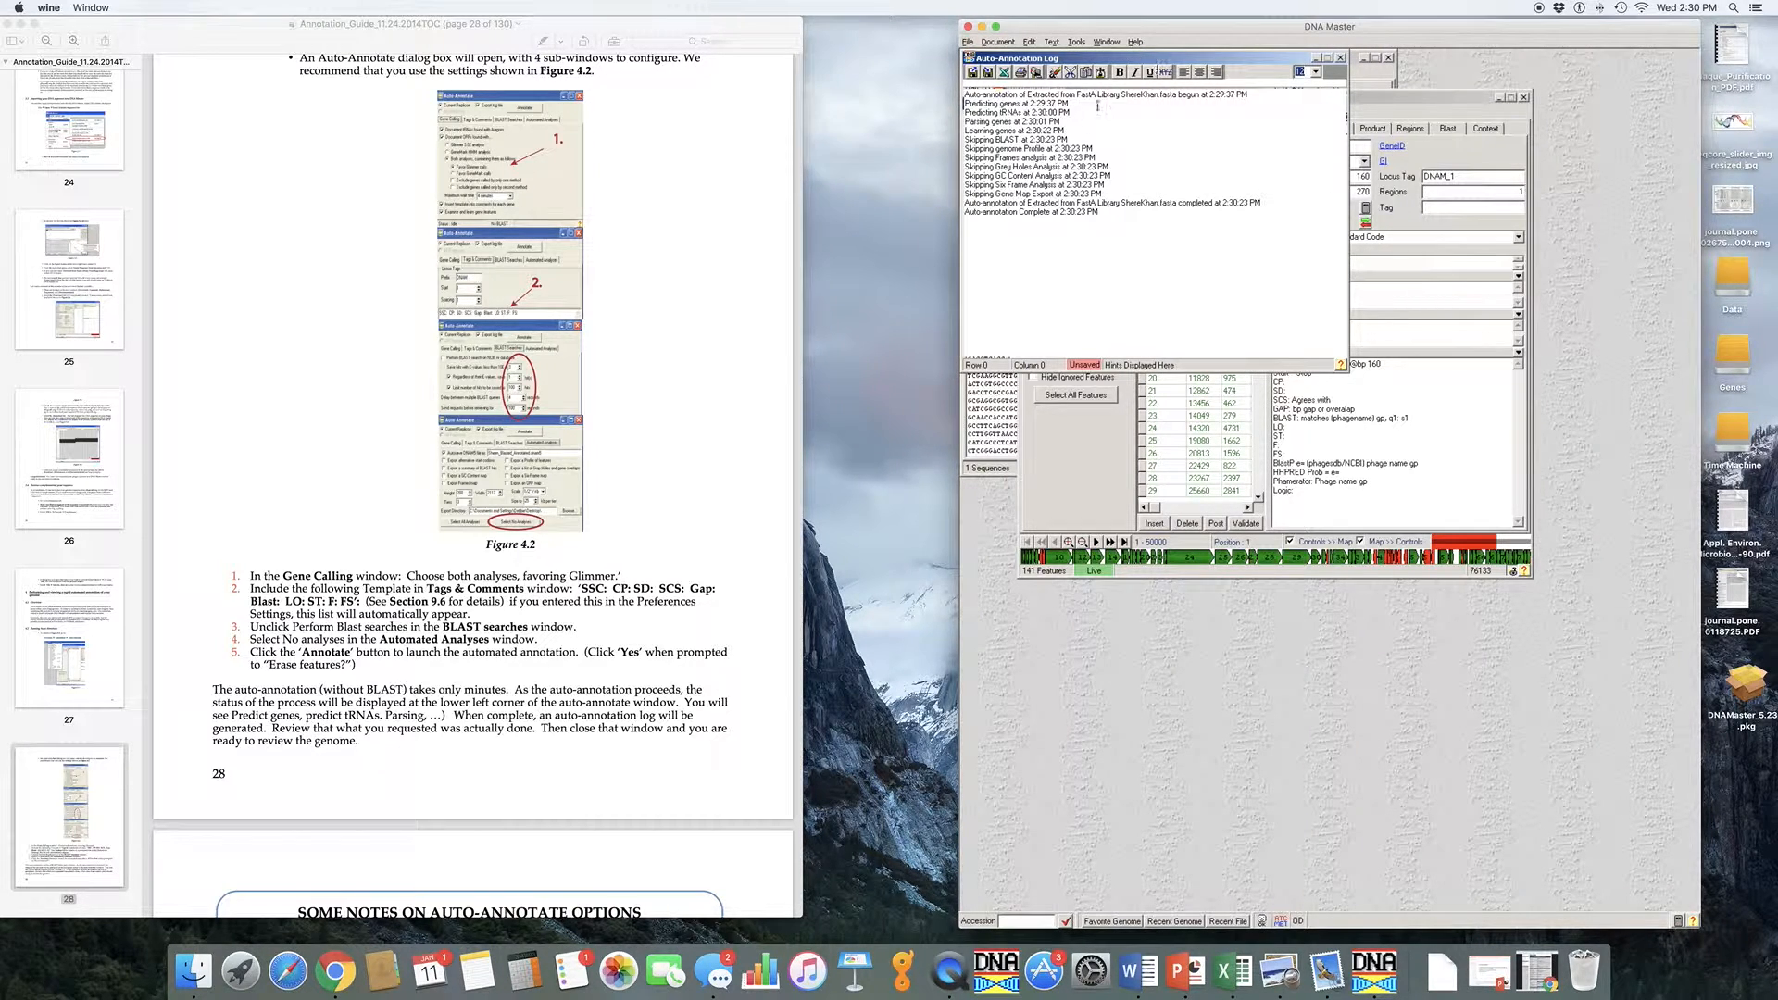
Move the auto-annotation log aside and close it, and browse the feature list down to the last genes
mouse_move(1209, 60)
left_mouse_down()
mouse_move(1269, 116)
mouse_move(1454, 116)
mouse_move(1555, 59)
left_mouse_up()
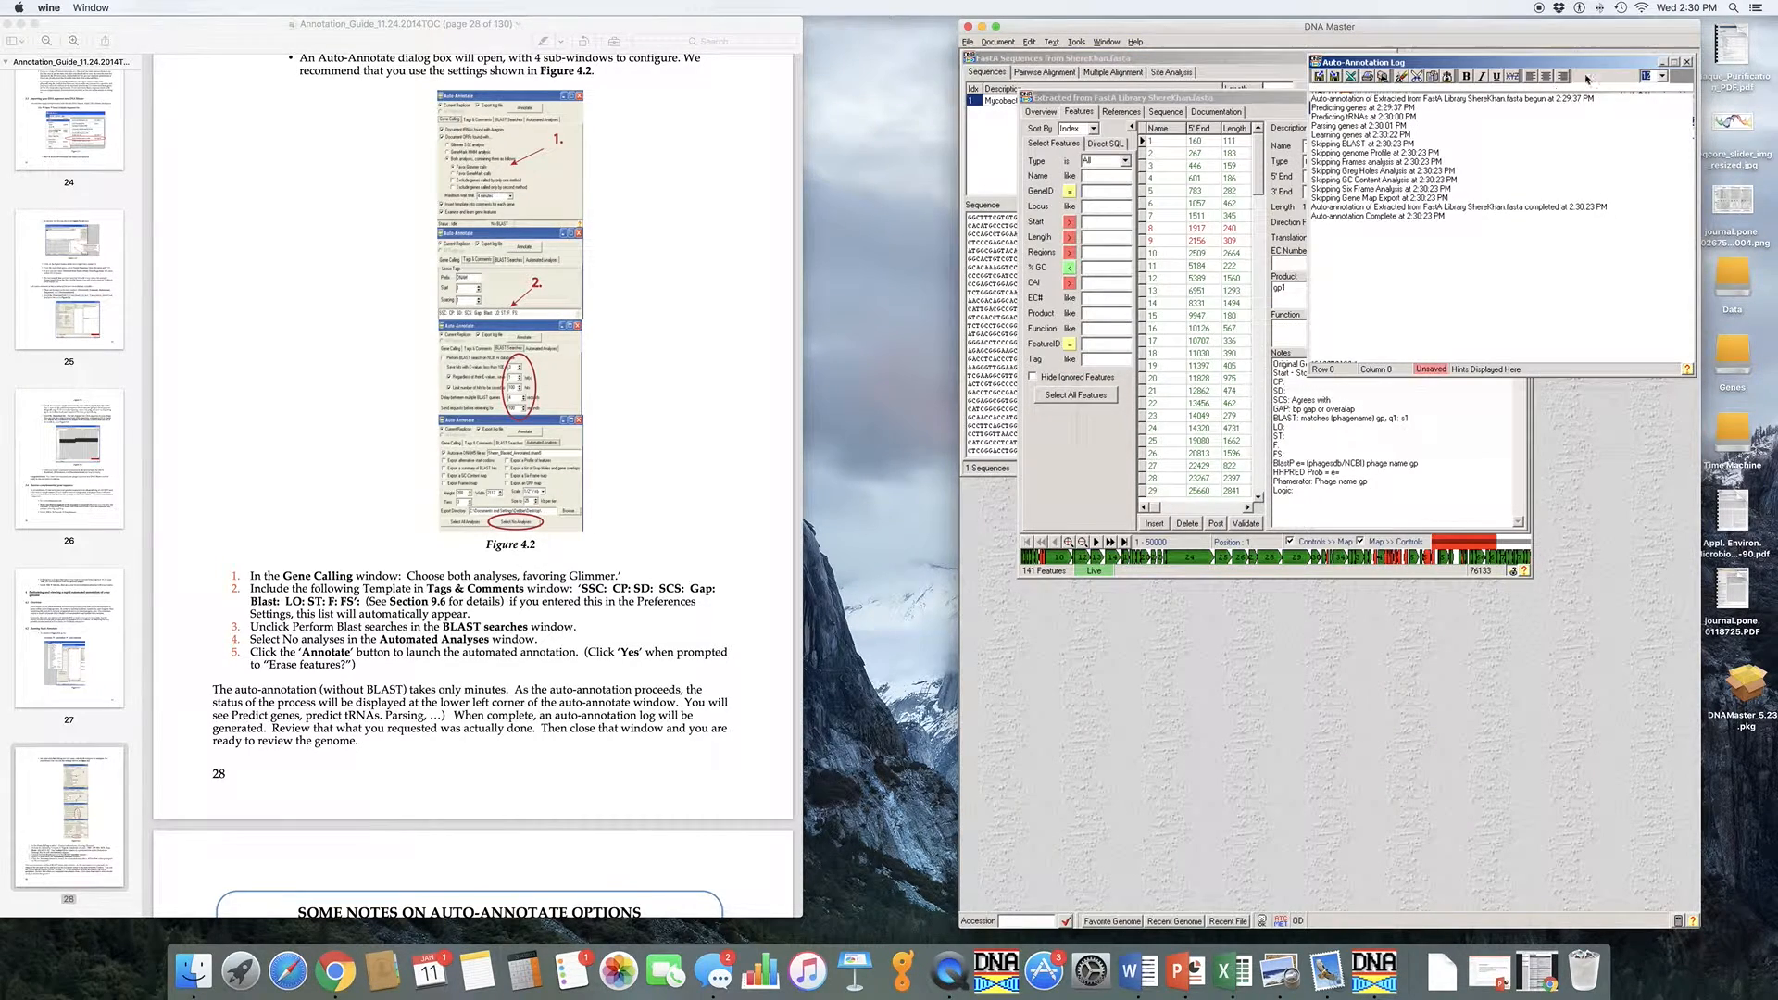
left_click(1687, 62)
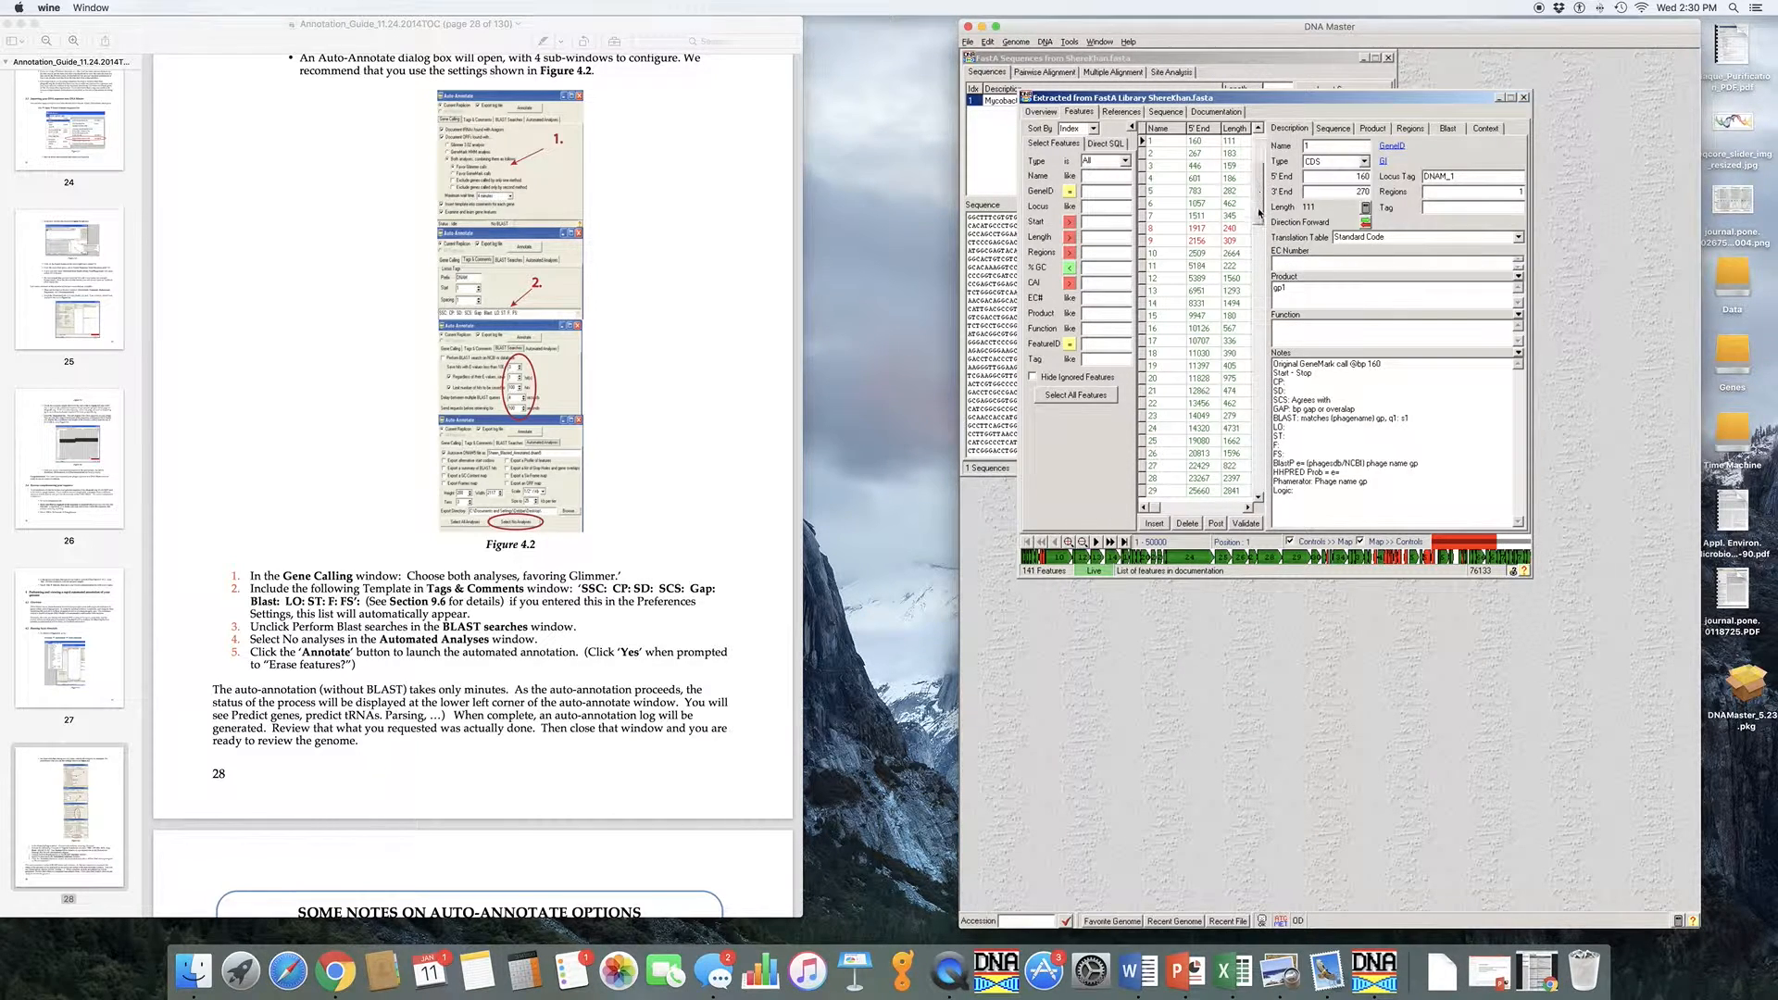
left_click_drag(1244, 503, 1245, 505)
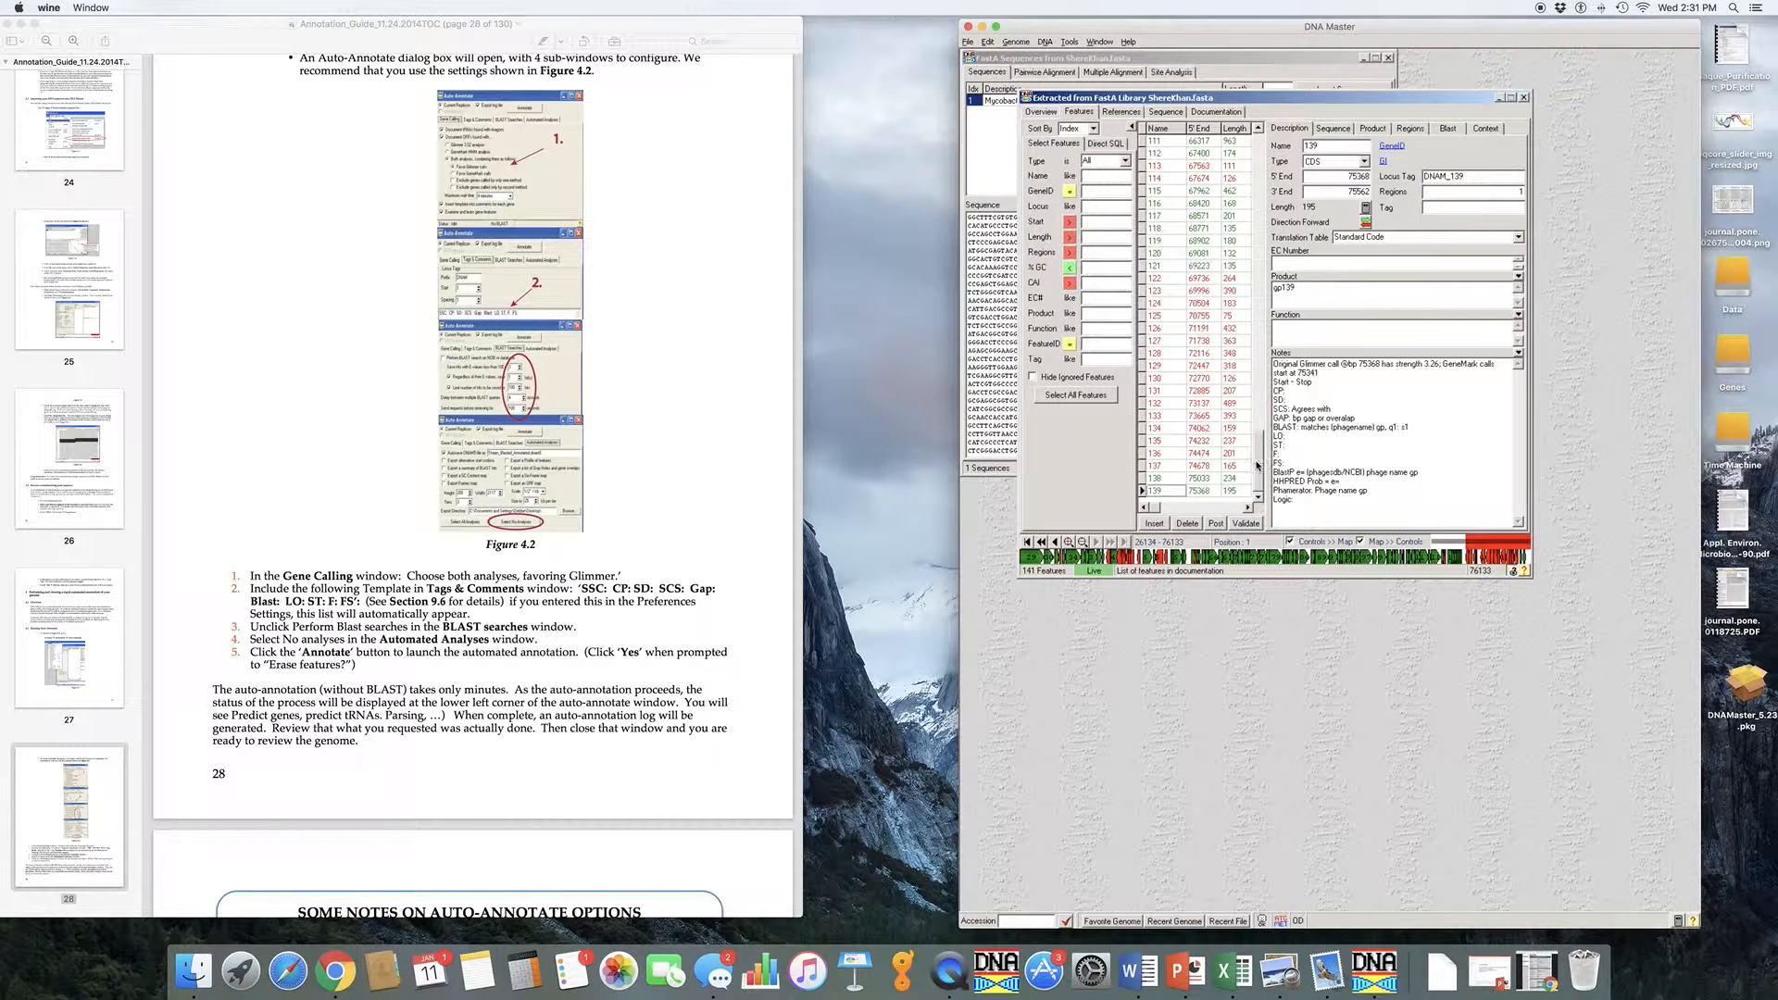
Return to the start of the feature list and check the details of genes 8 and 1
left_click_drag(1255, 467, 1233, 149)
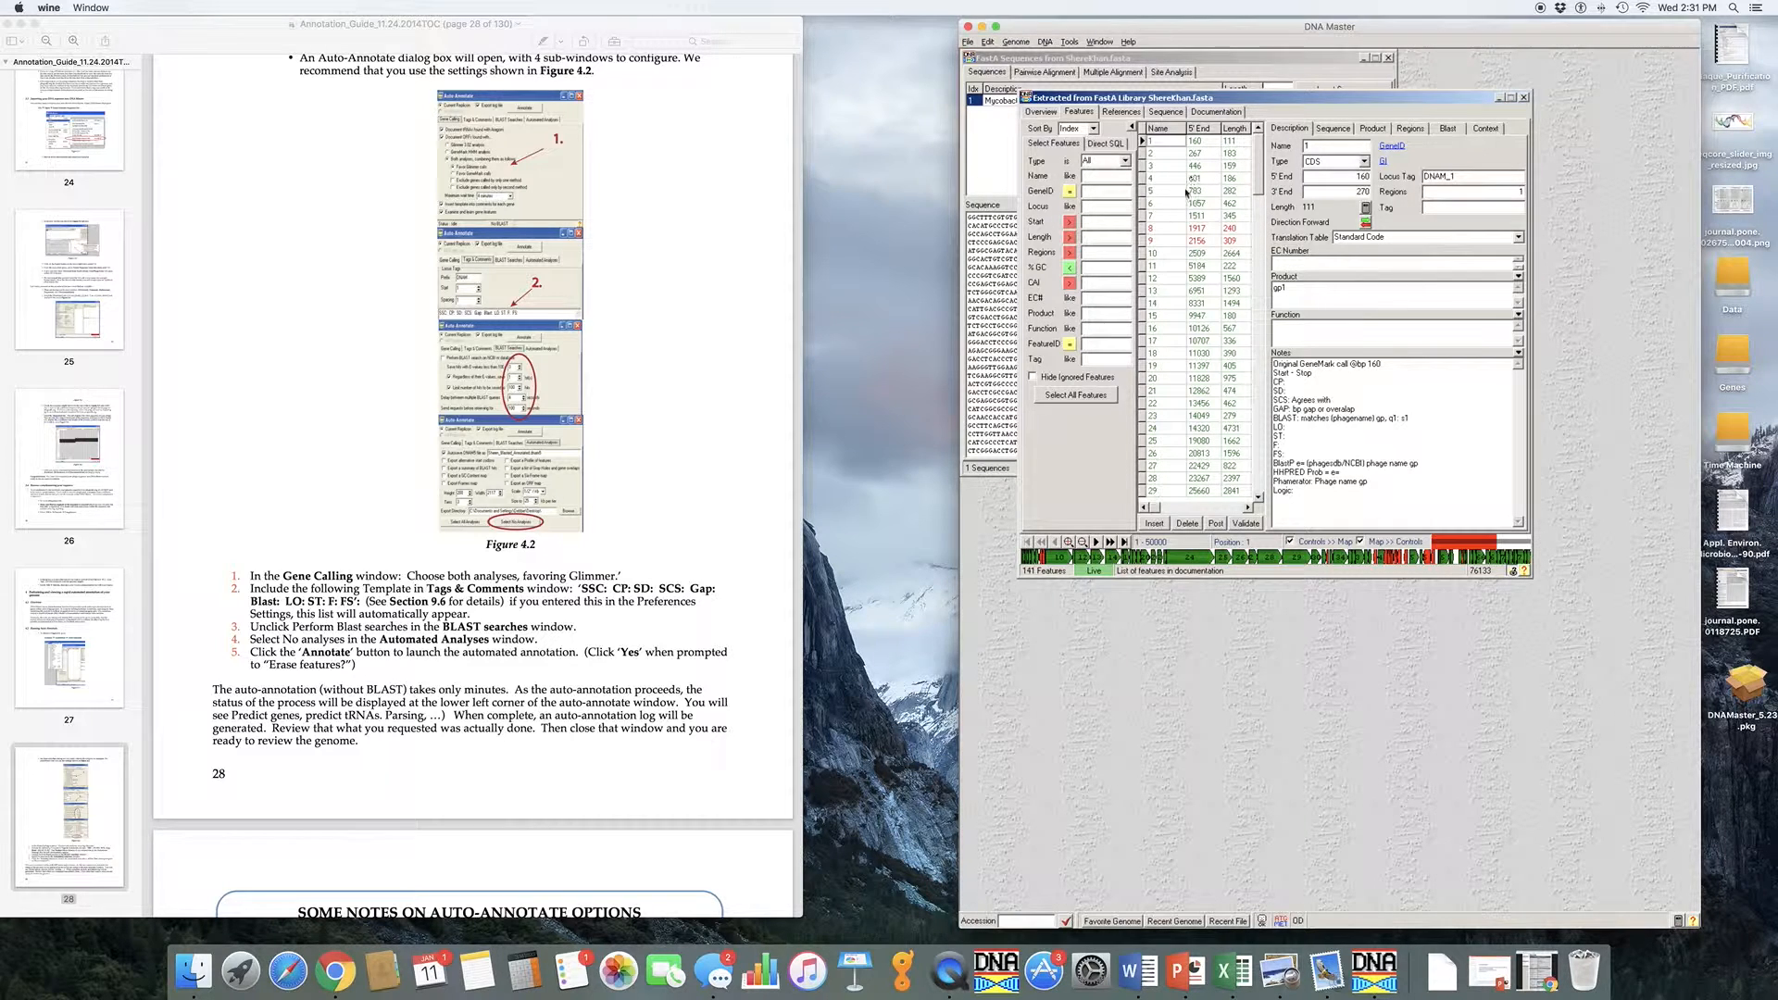
left_click(1156, 229)
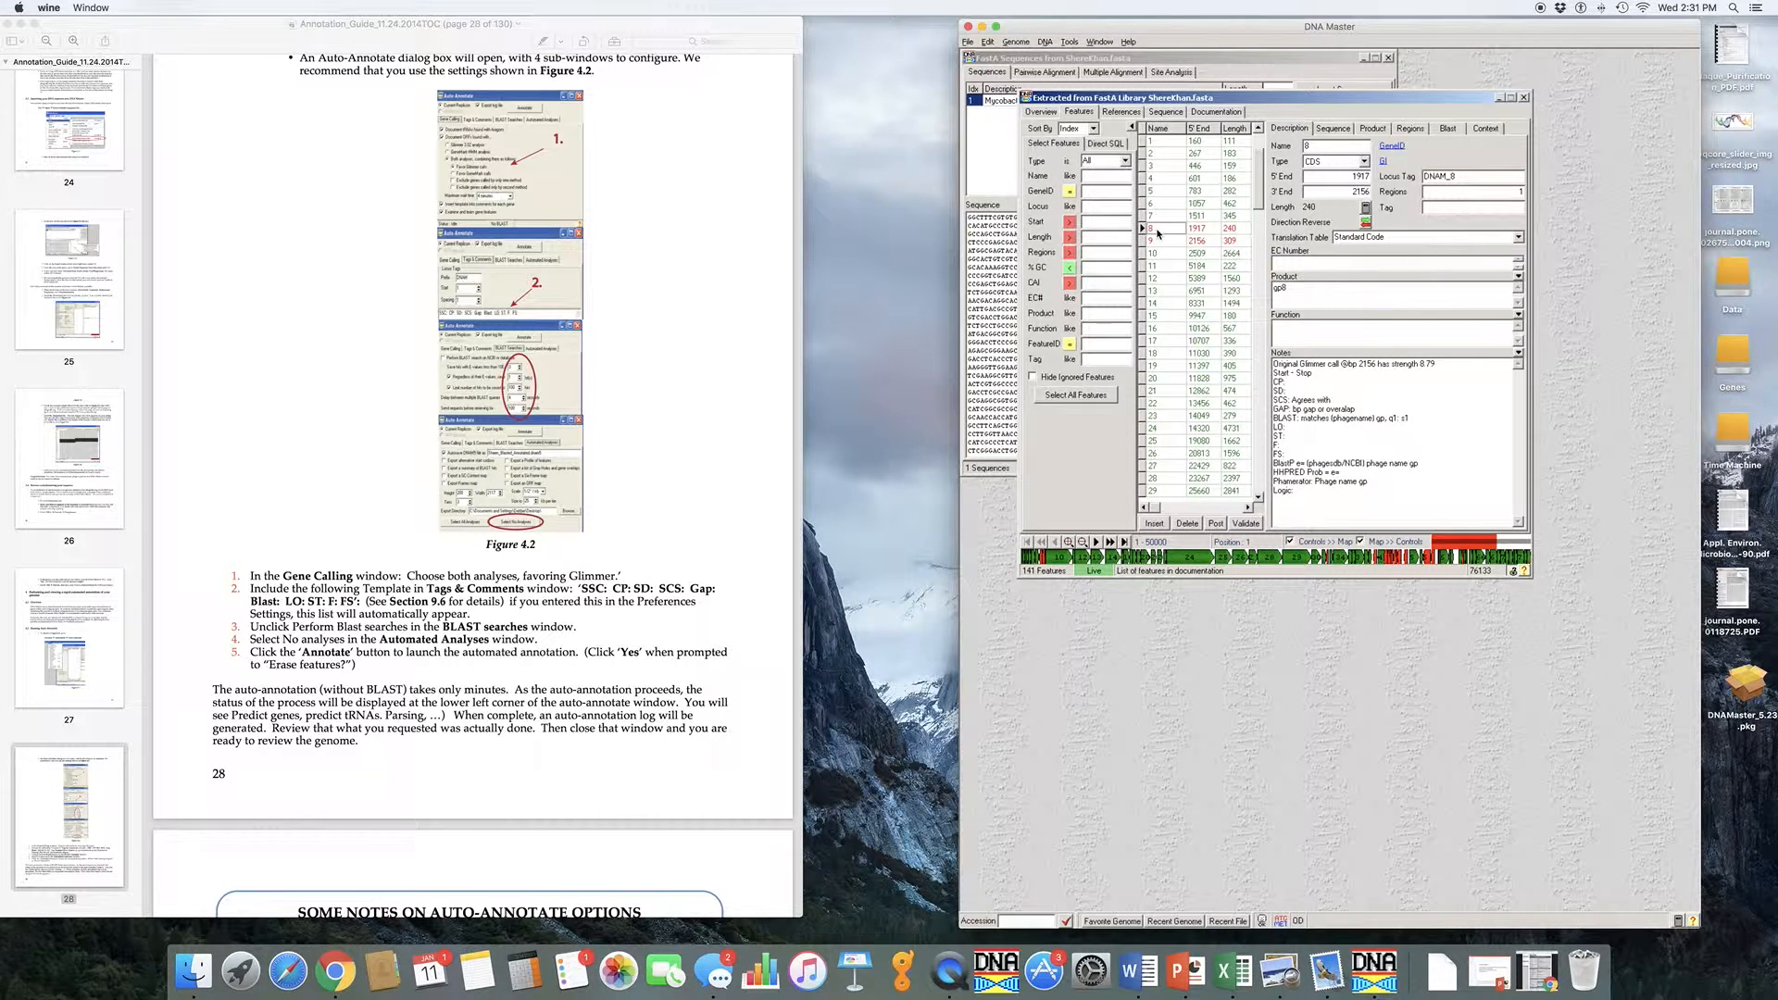
left_click(1157, 142)
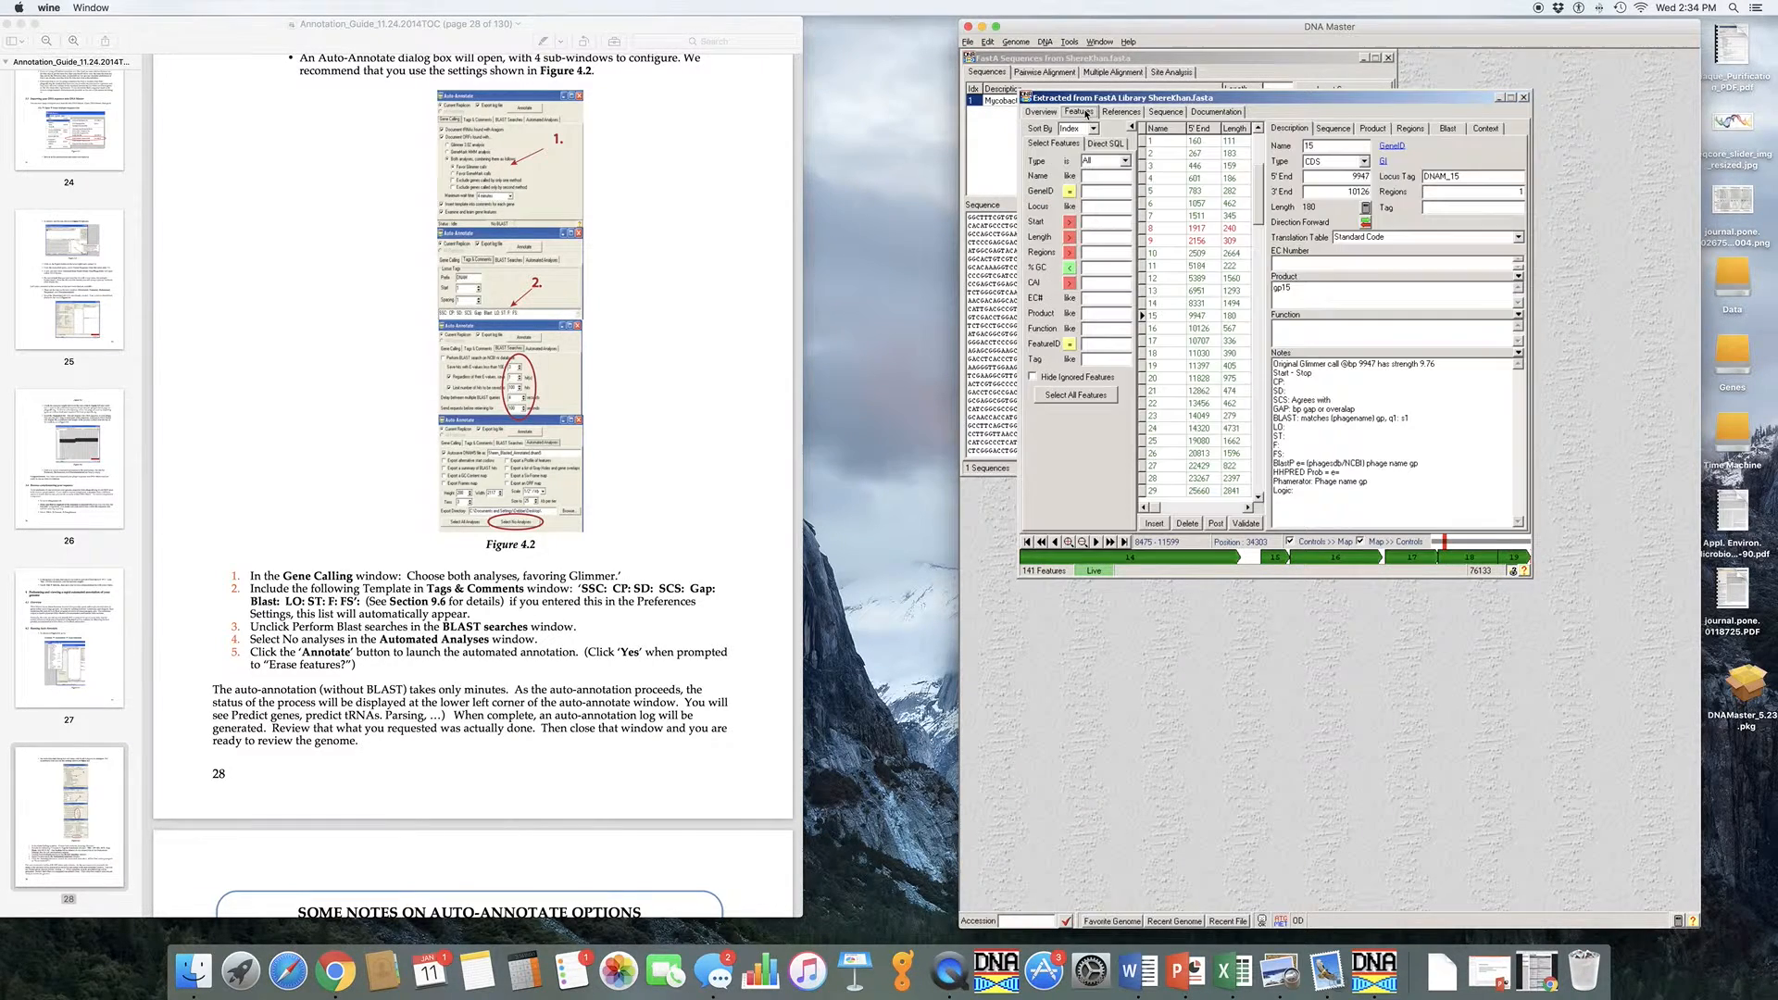
Browse down the feature list, inspect the two tRNA features after gene 104, and return to gene 1
left_click(1259, 499)
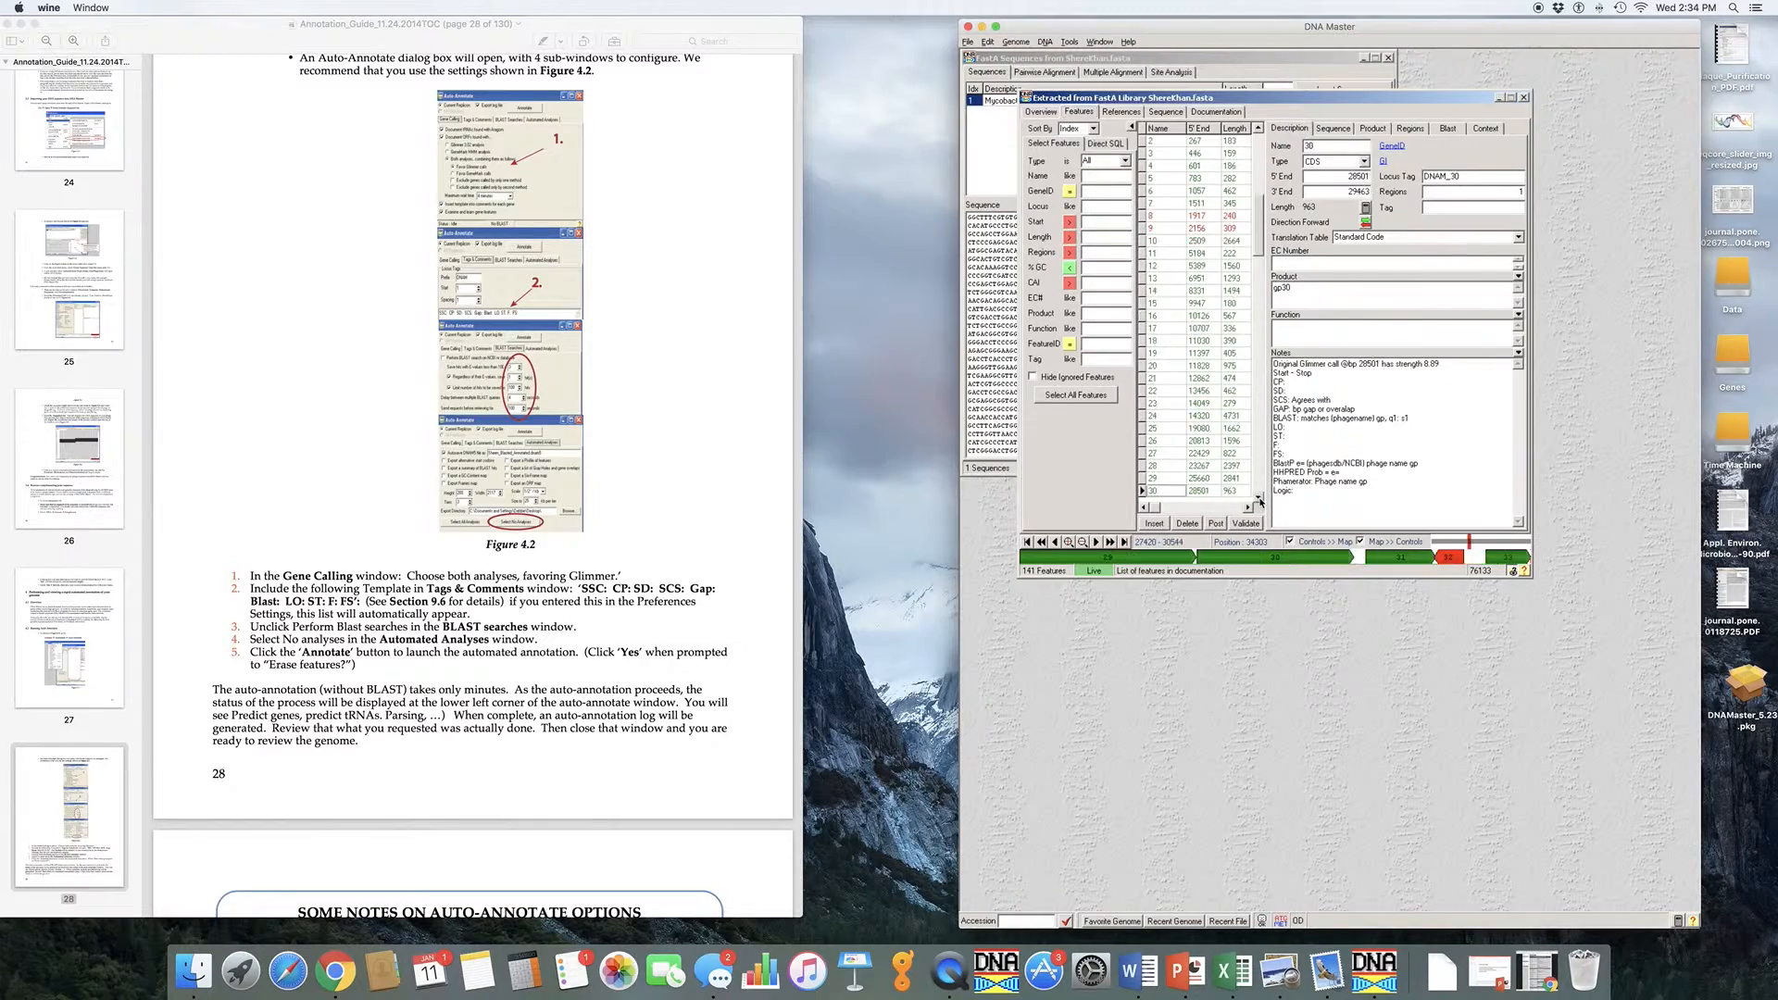
left_click(1258, 499)
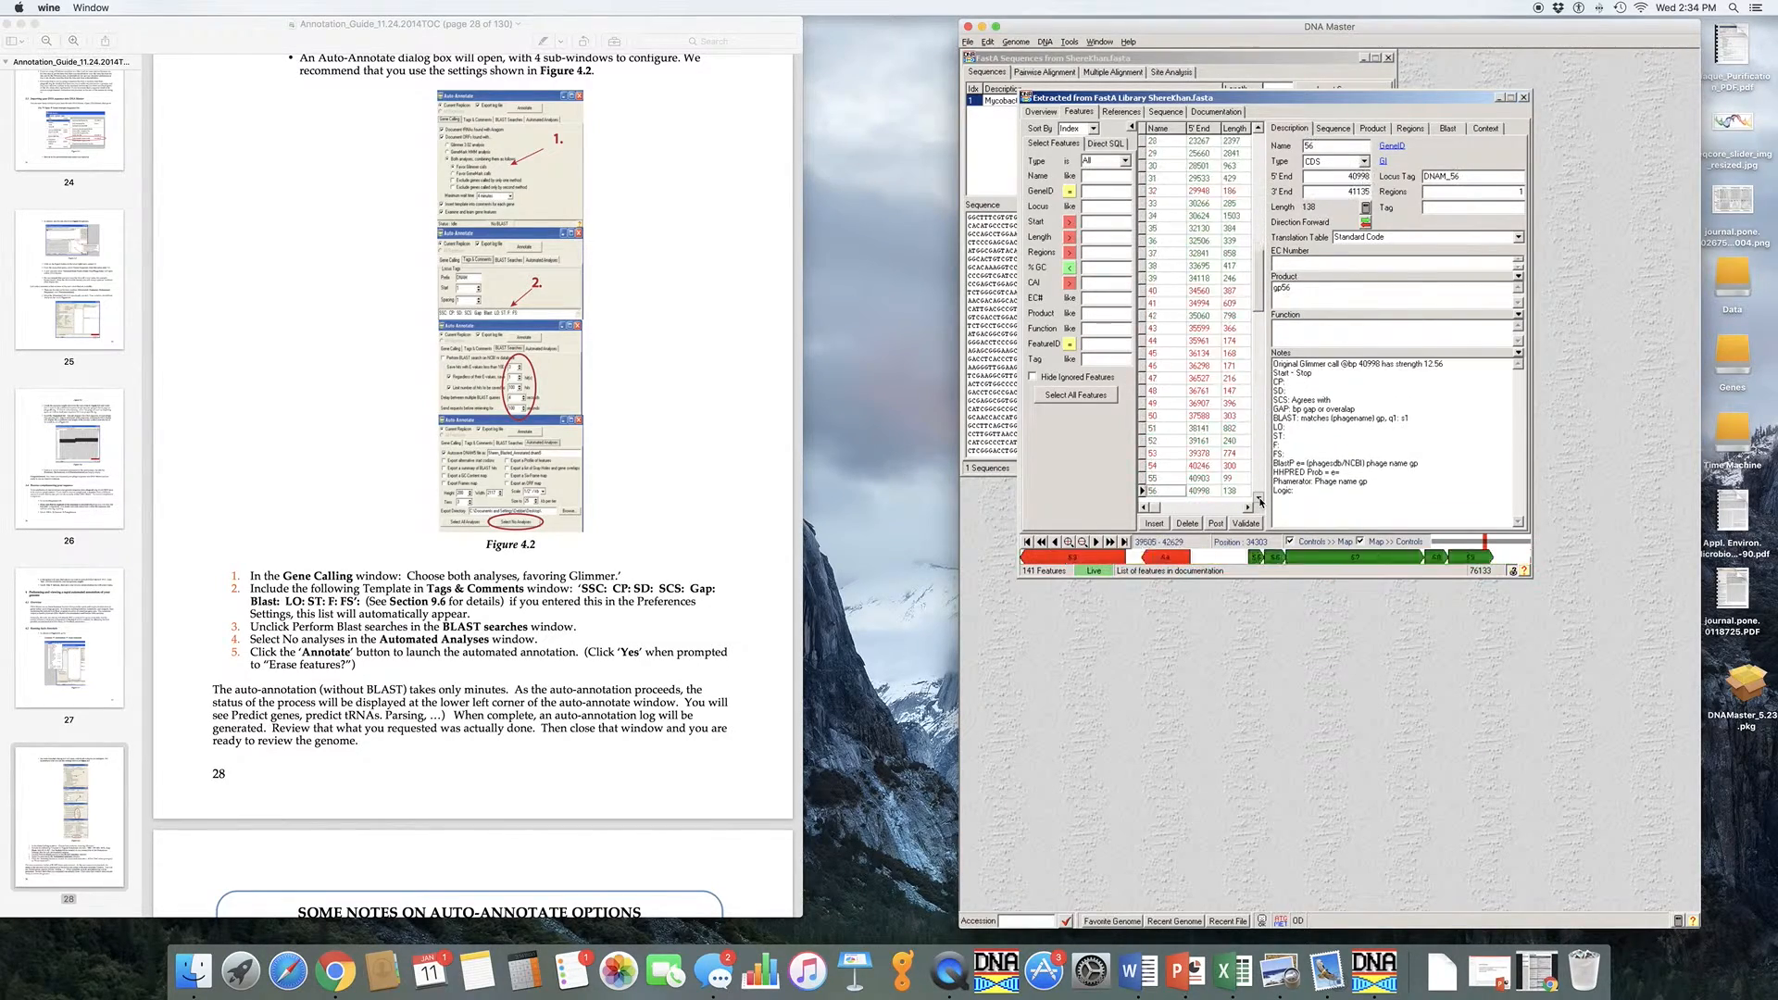
left_click(1258, 499)
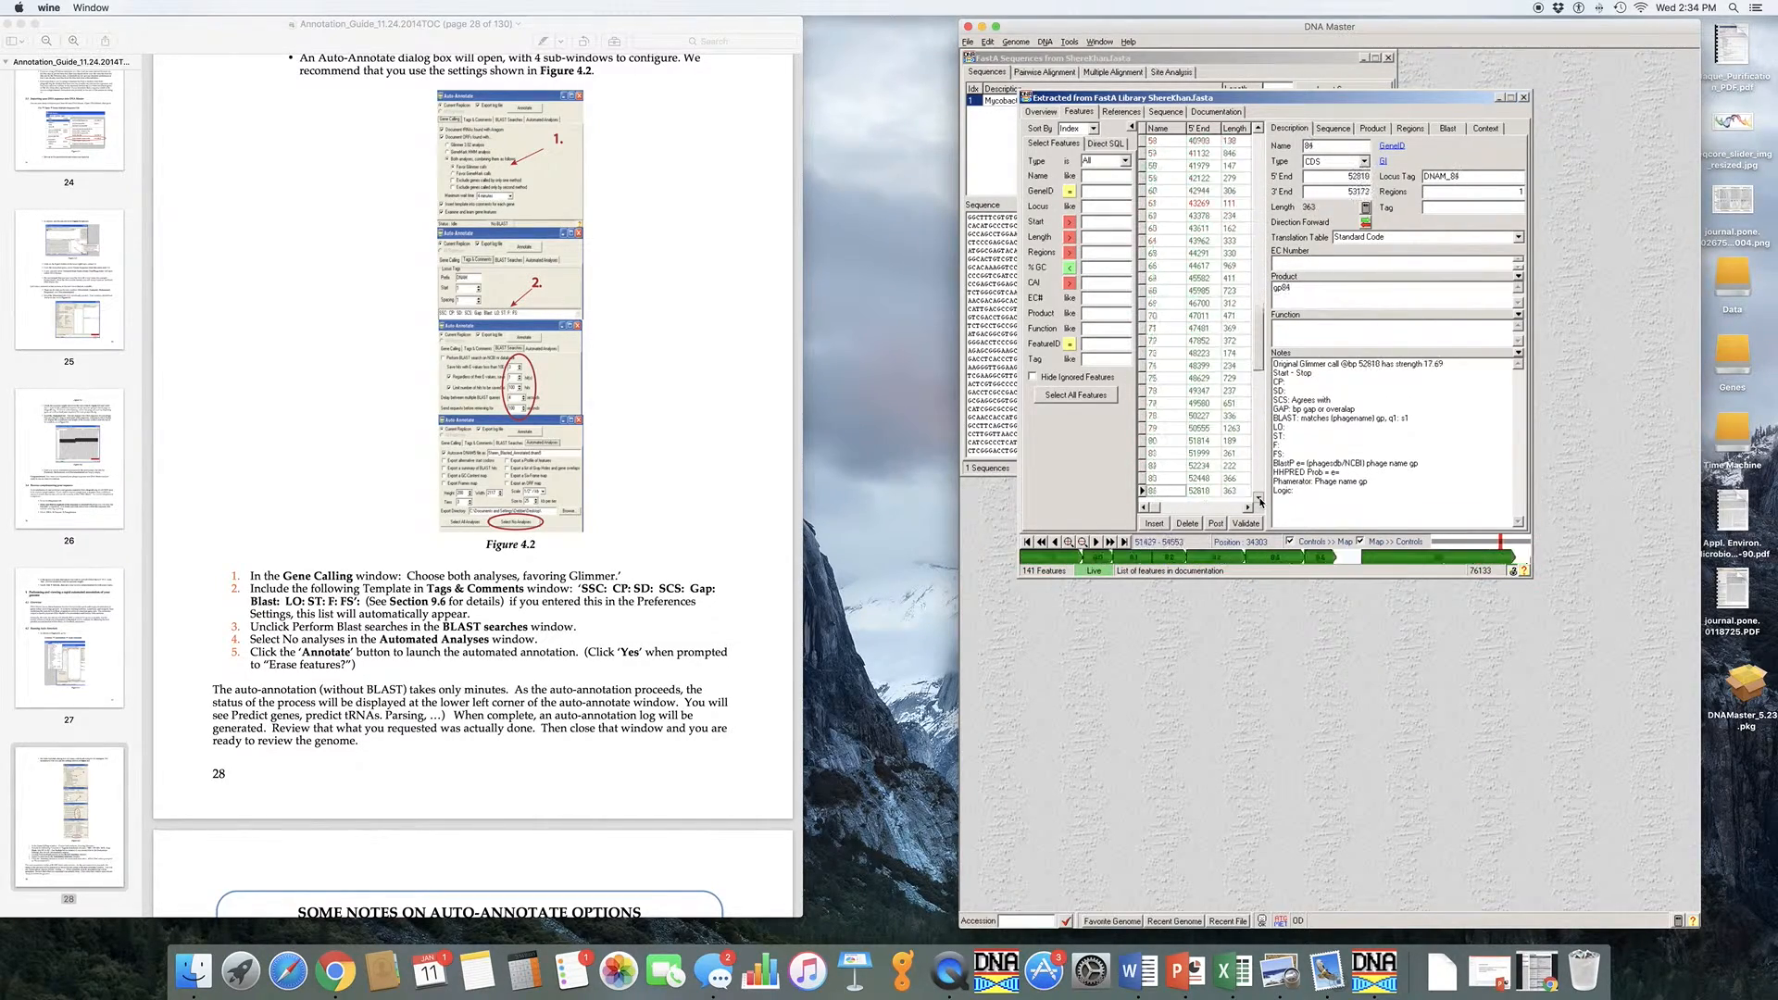
left_click(1258, 499)
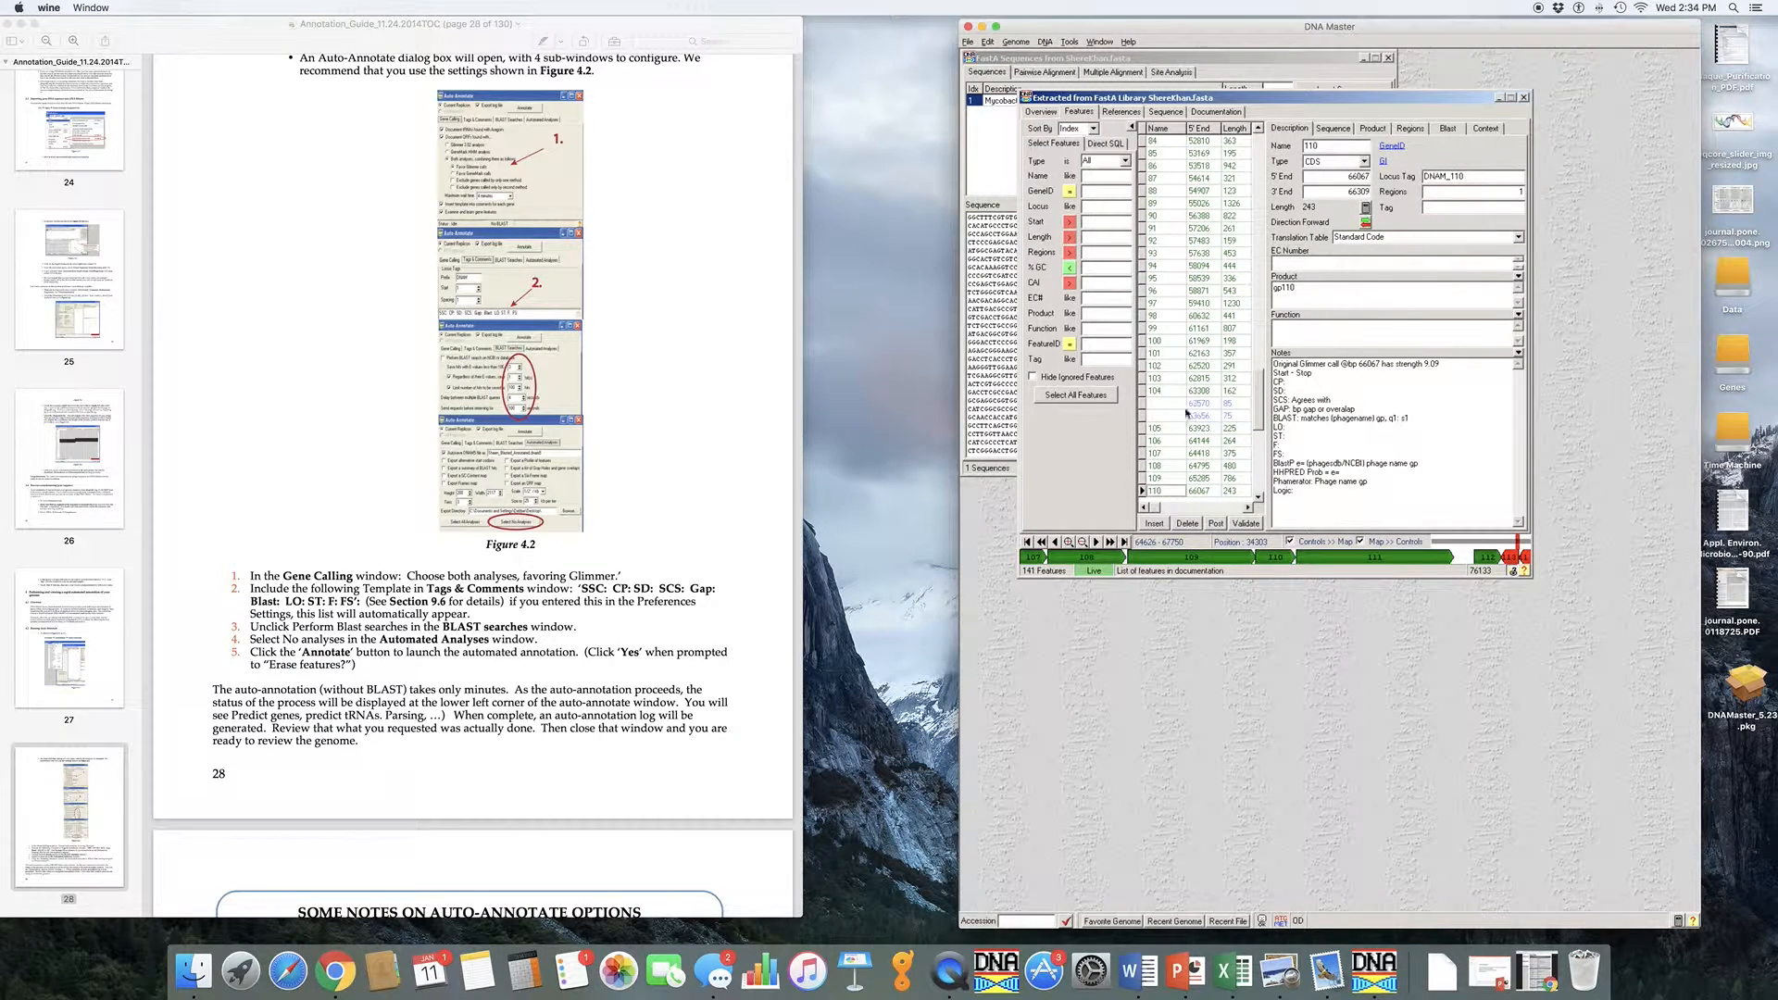
left_click(1202, 406)
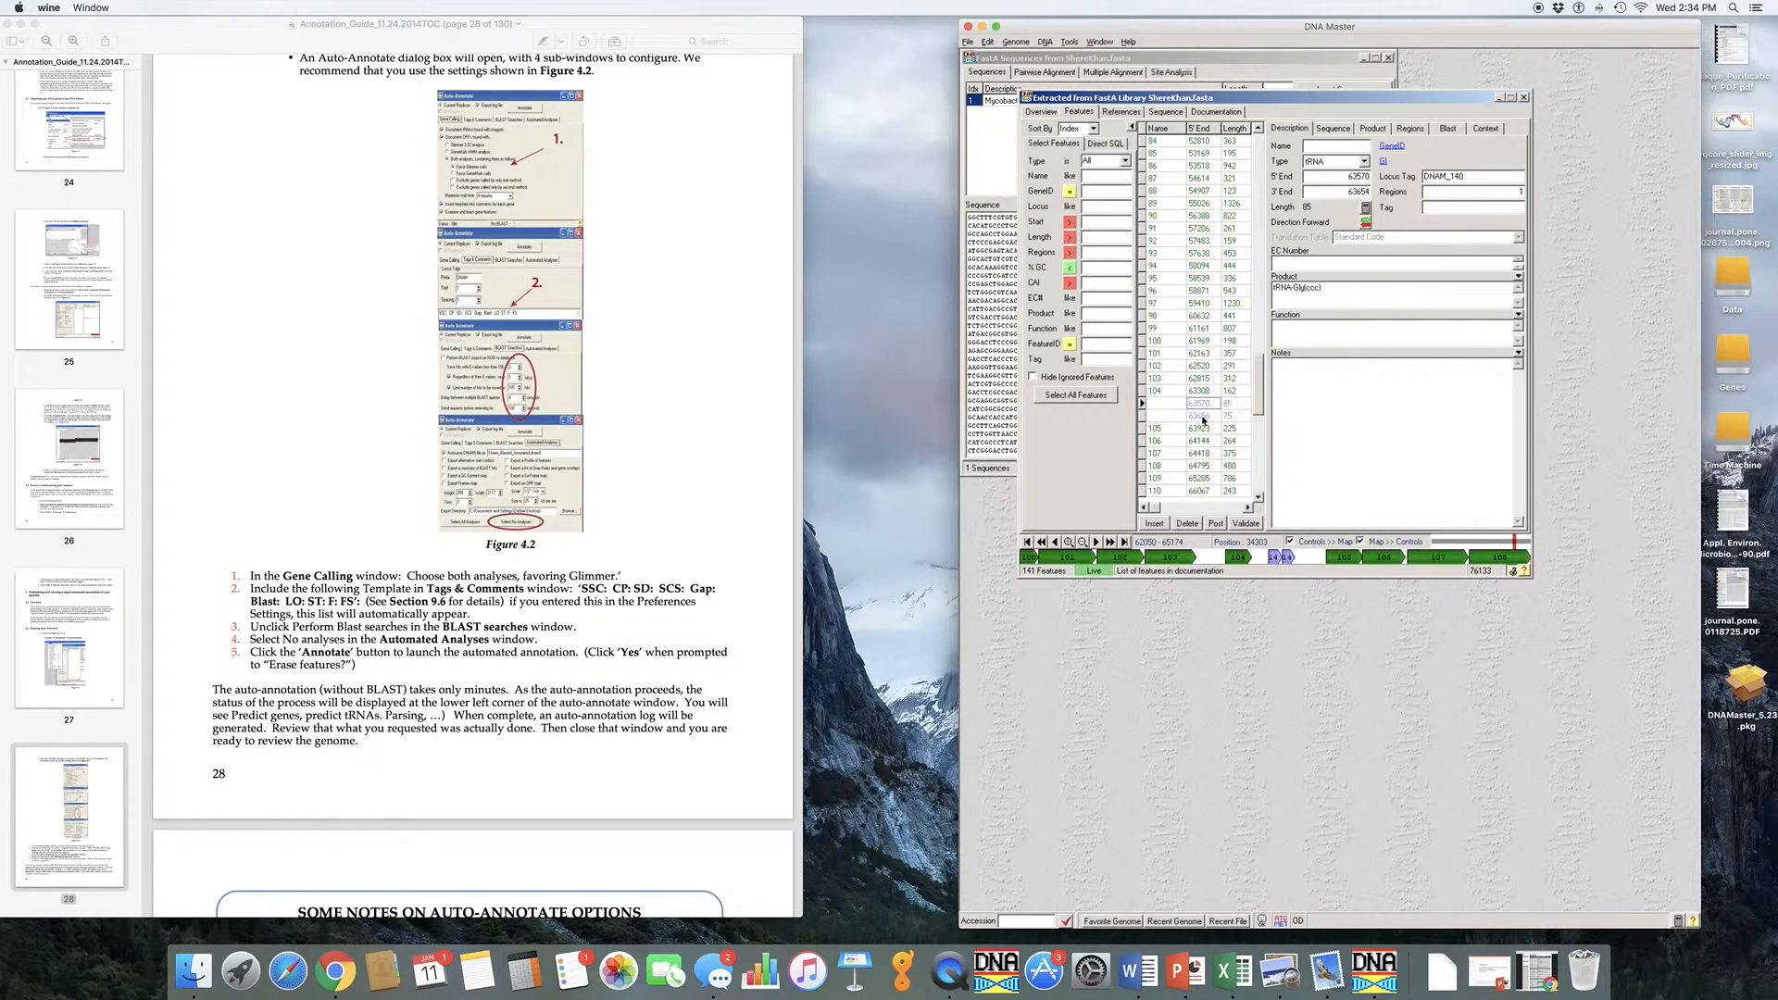
key("Down")
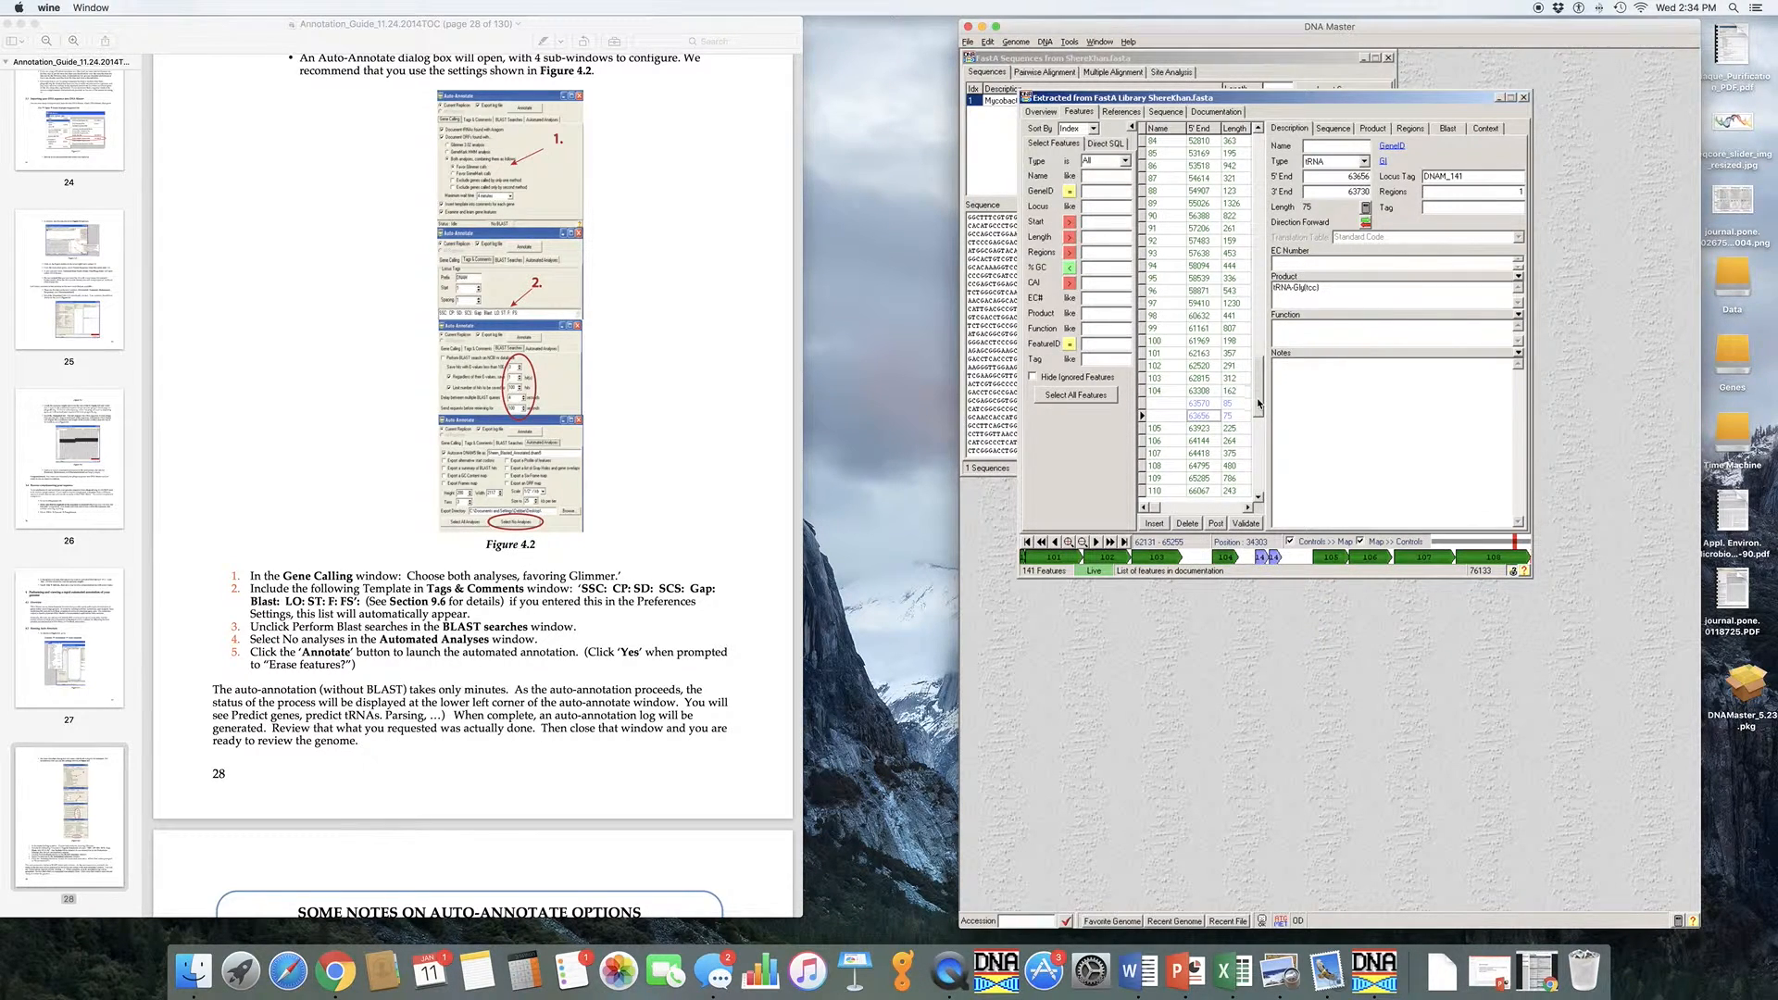
left_click_drag(1261, 403, 1251, 136)
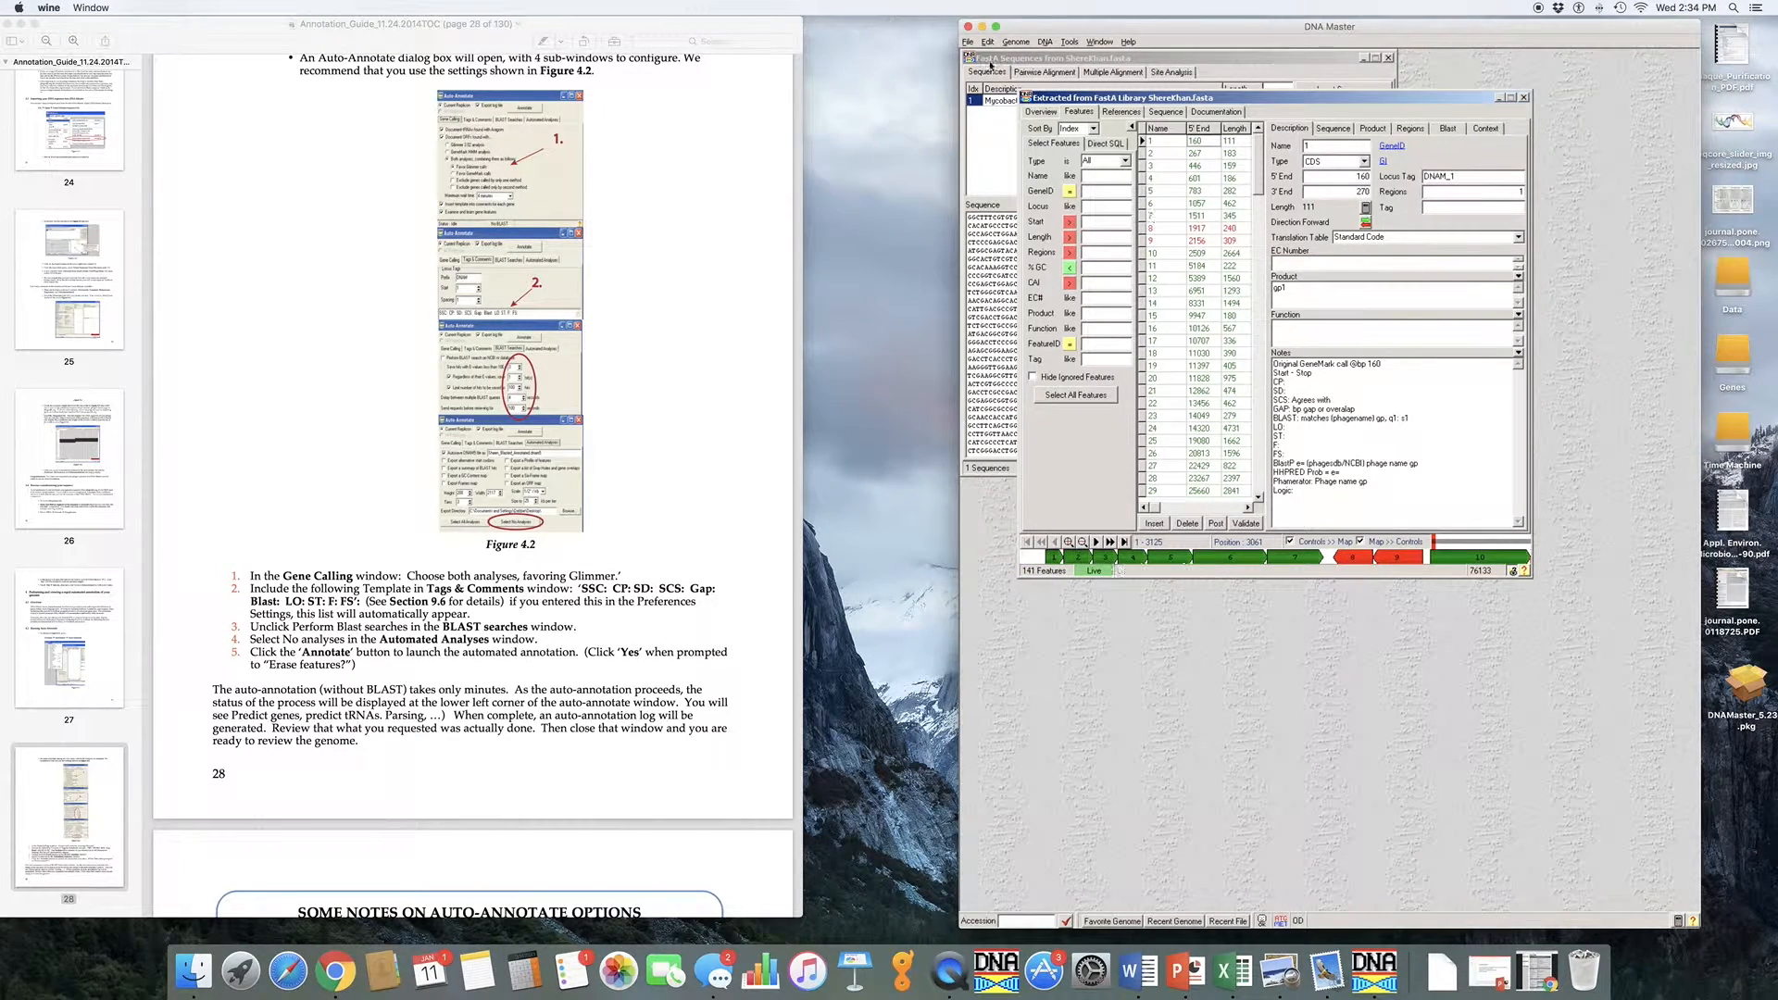
Start saving the annotated genome as a DNA Master file and change the save location from Archives to the home folder
left_click(967, 42)
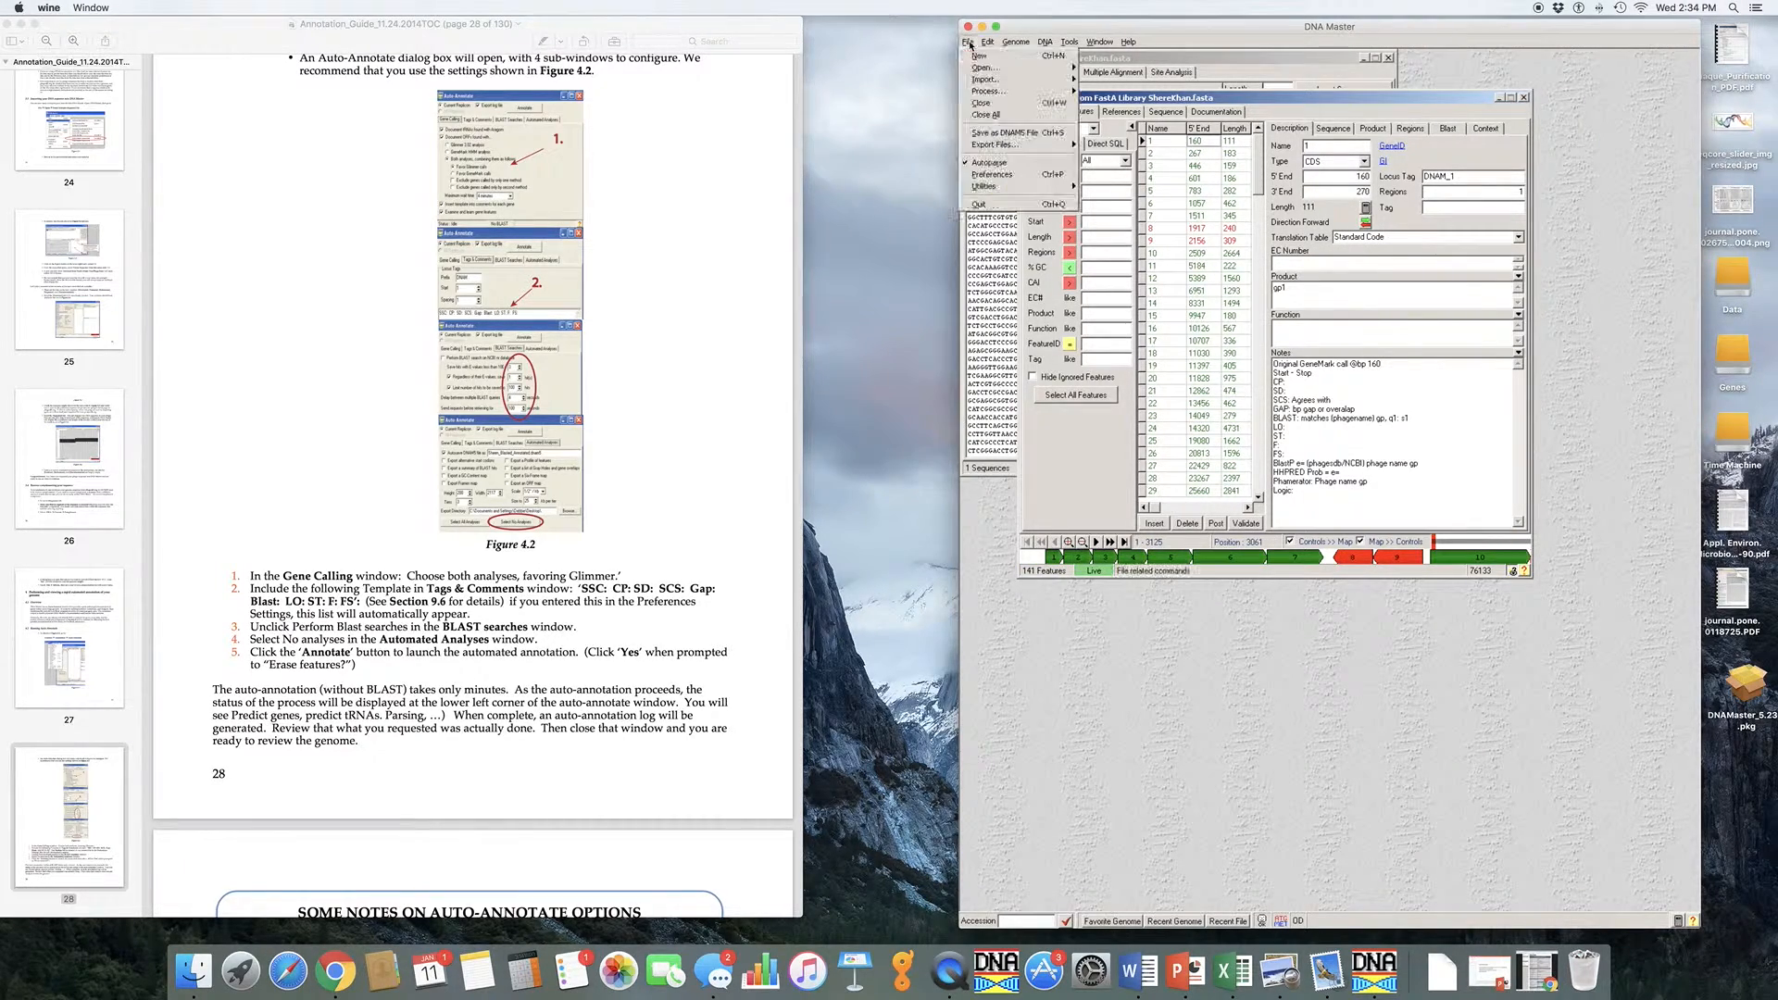
left_click(981, 134)
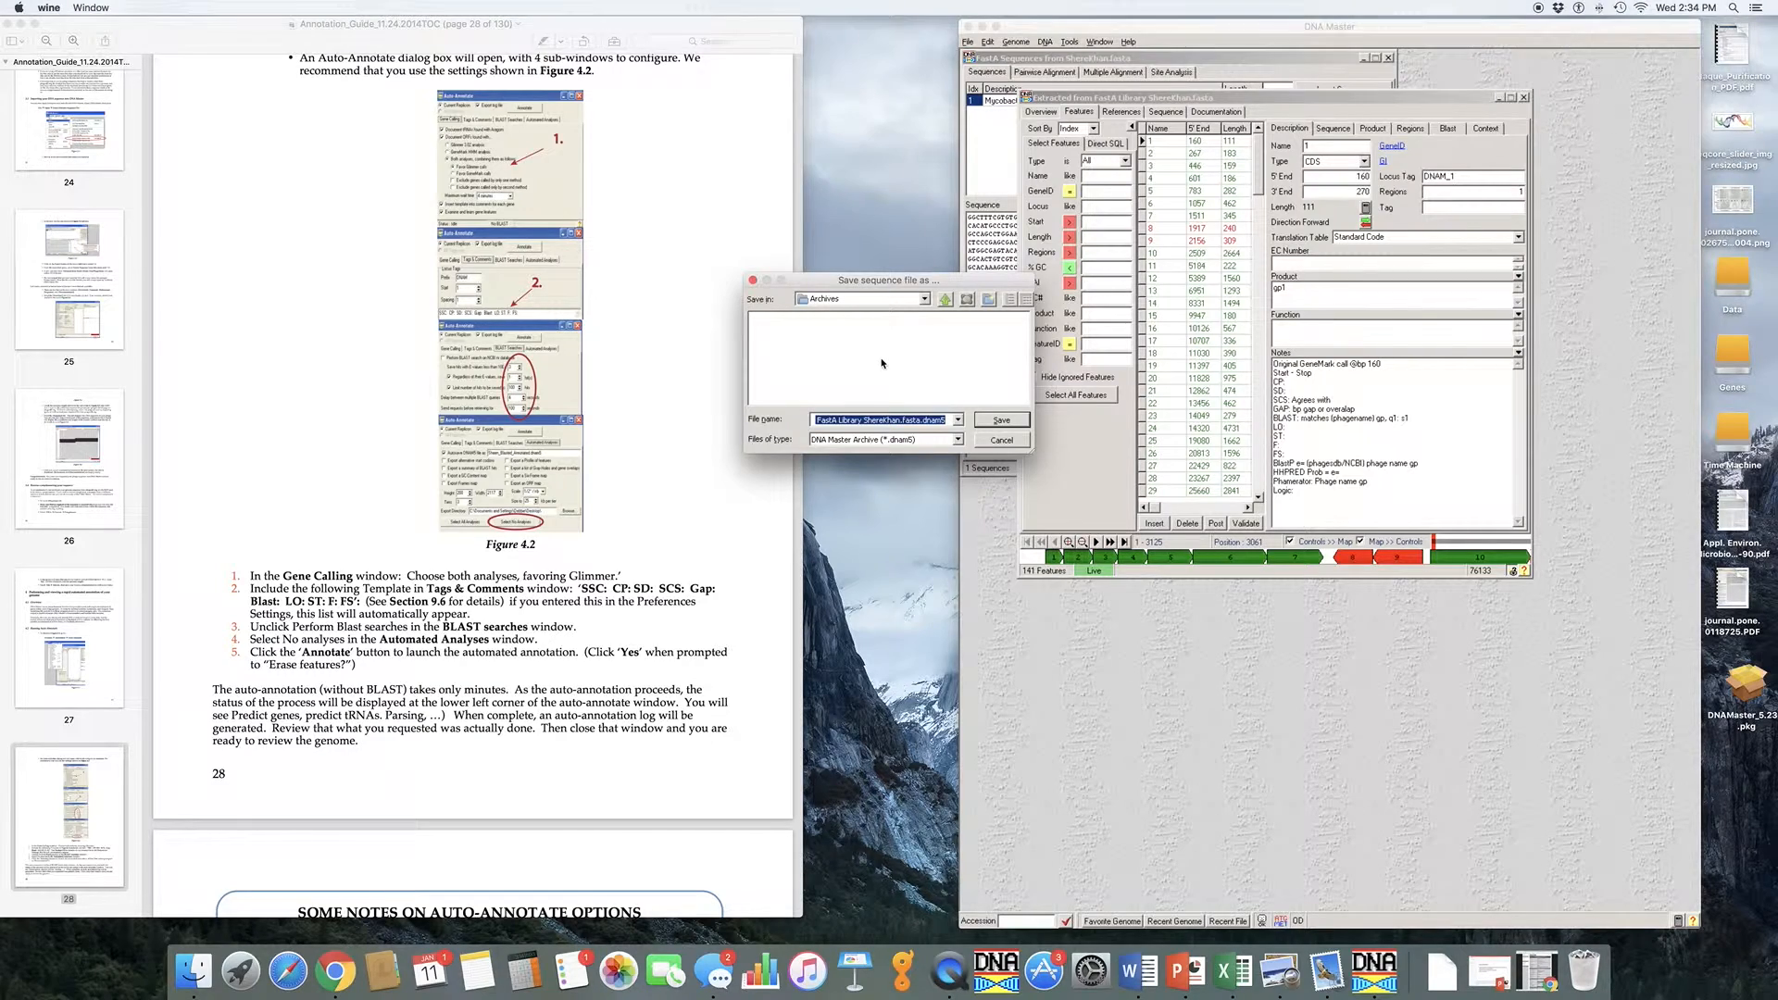
left_click(924, 300)
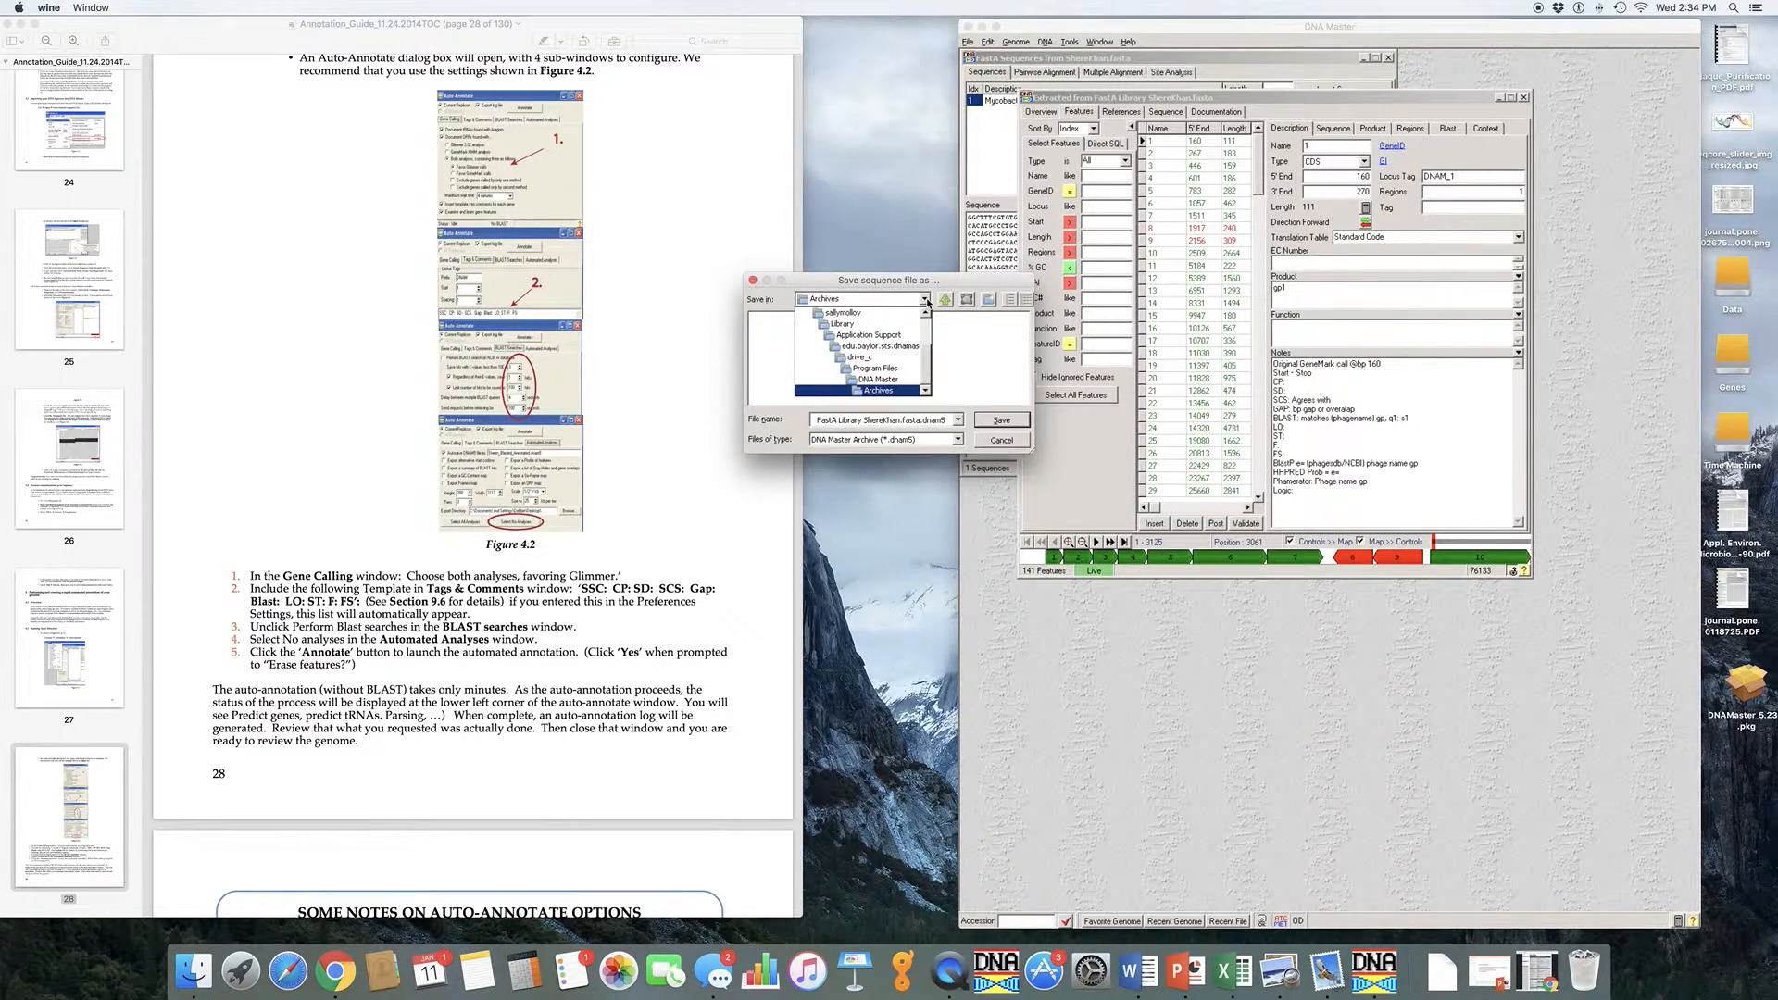
left_click(927, 302)
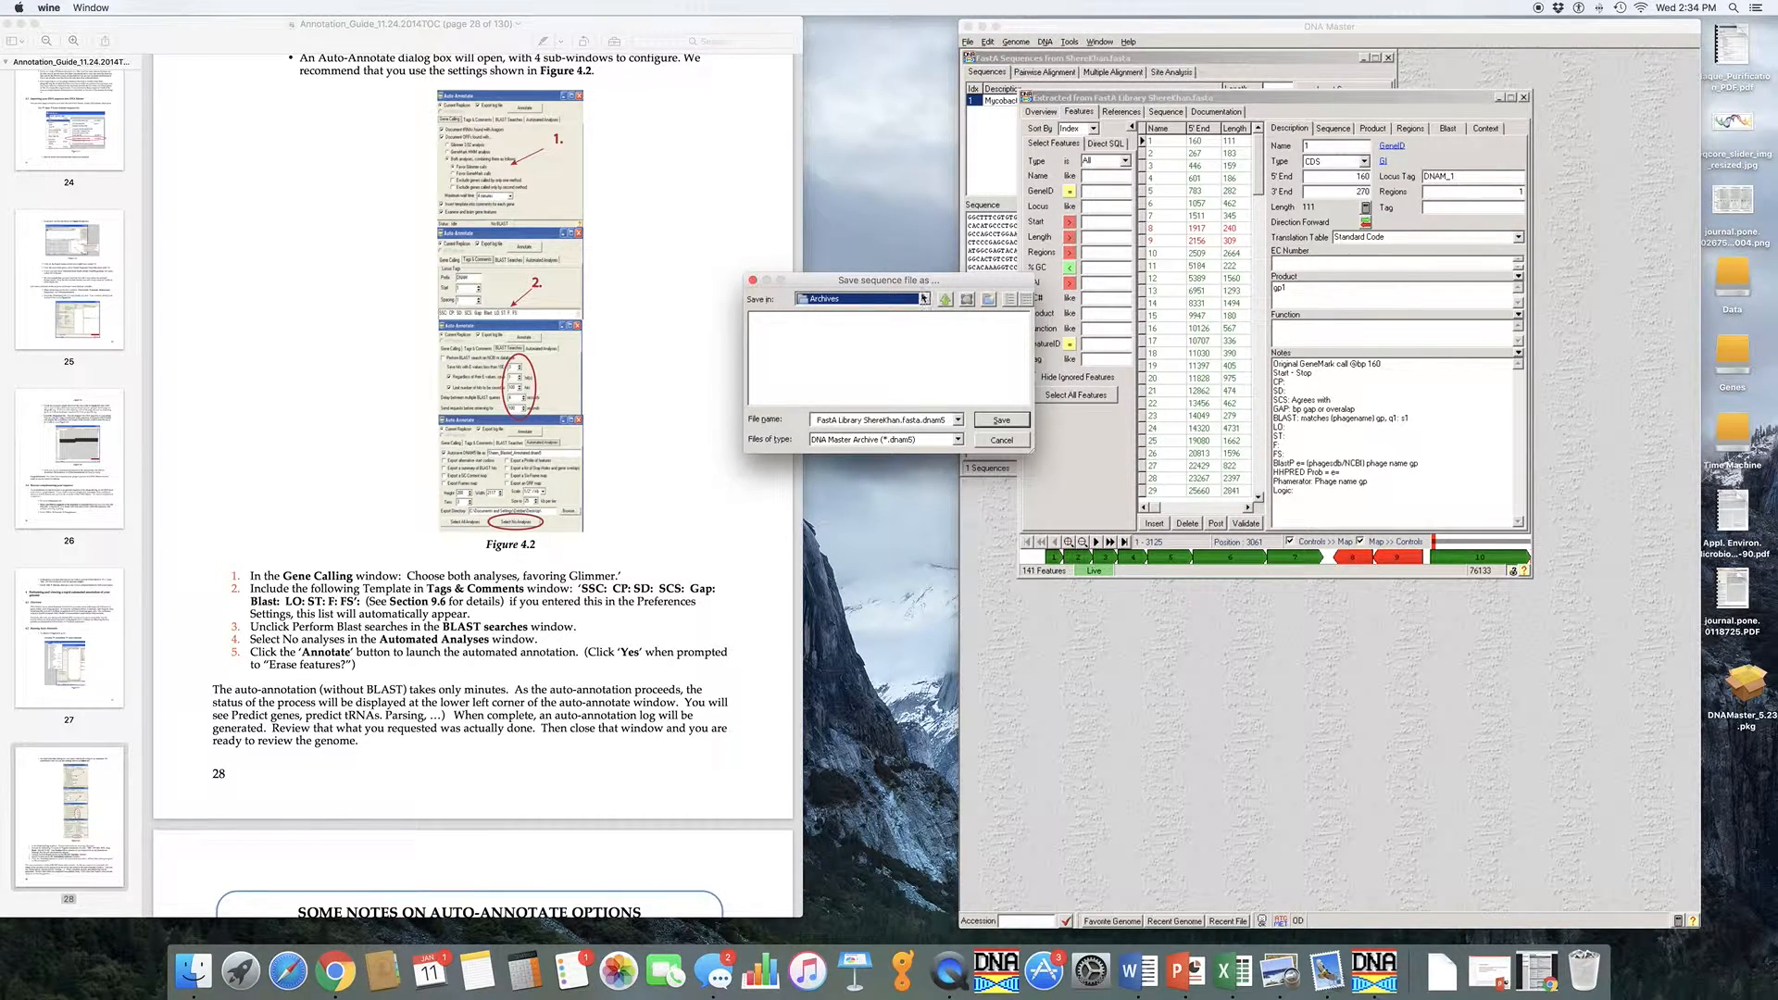
left_click(923, 298)
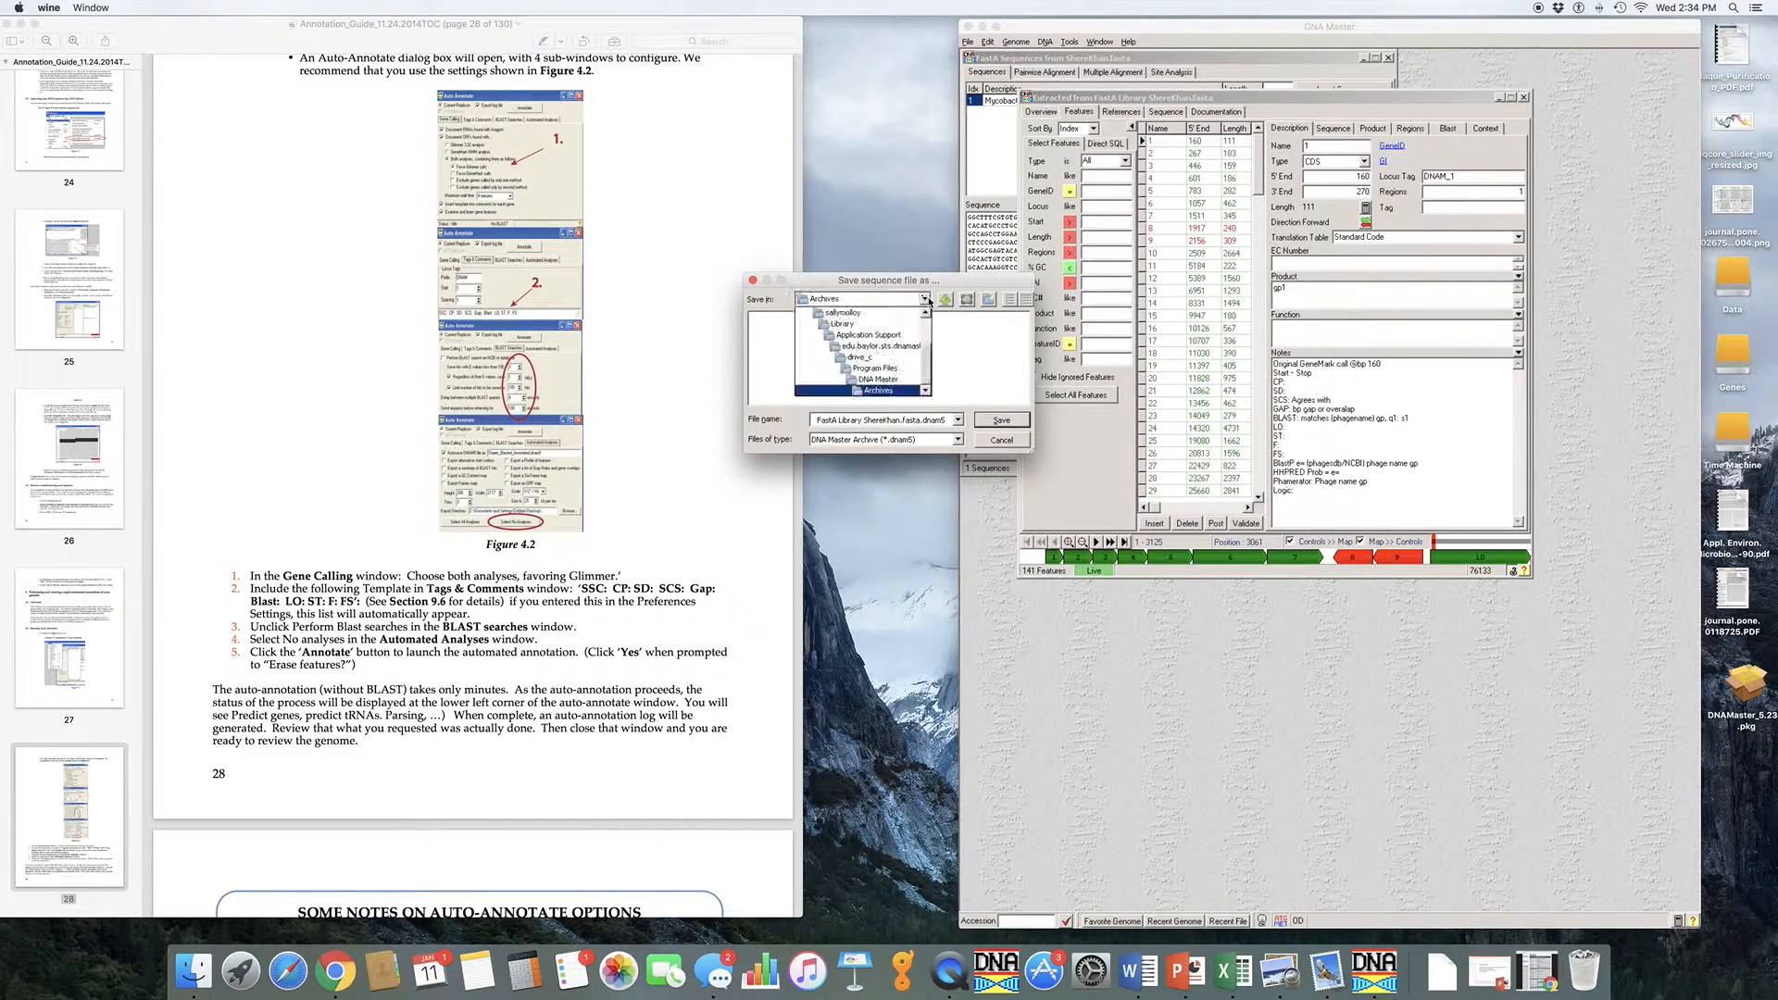
left_click(842, 312)
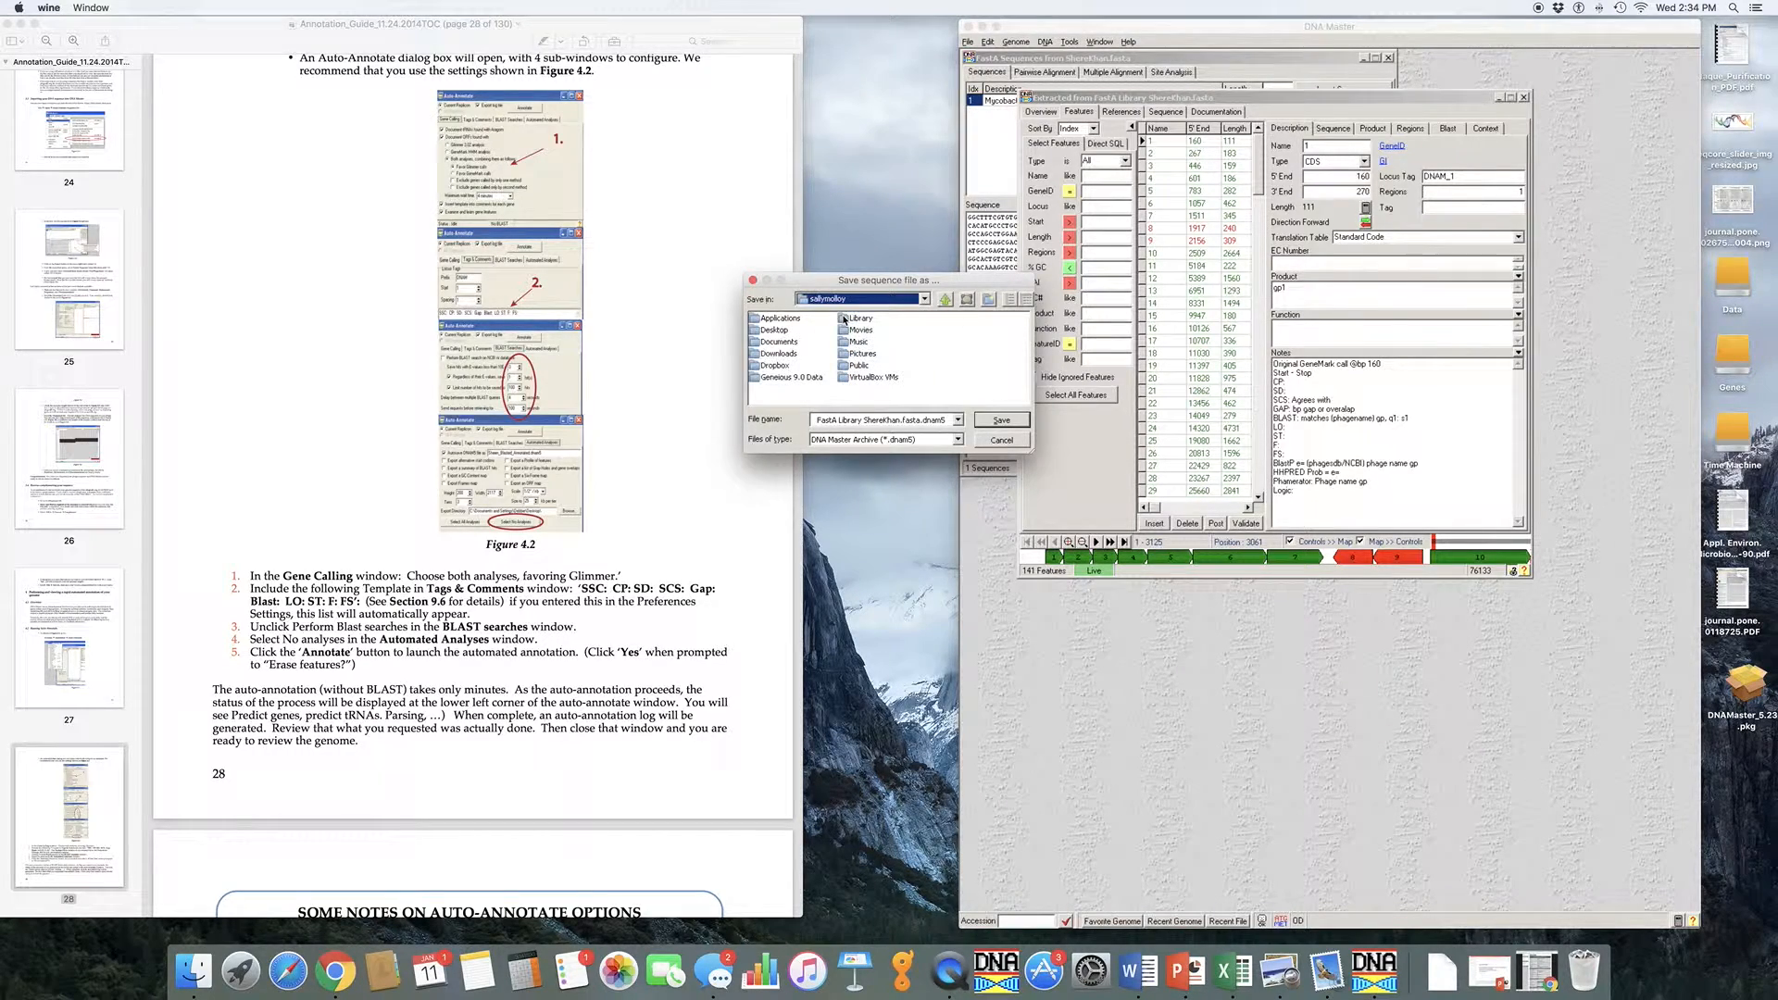
Set the save location to the ShereKhan folder inside Dropbox, BMB155 Curriculum 2017, Genome Sequences 2017
double_click(773, 366)
scroll(1010, 408, "right", 3)
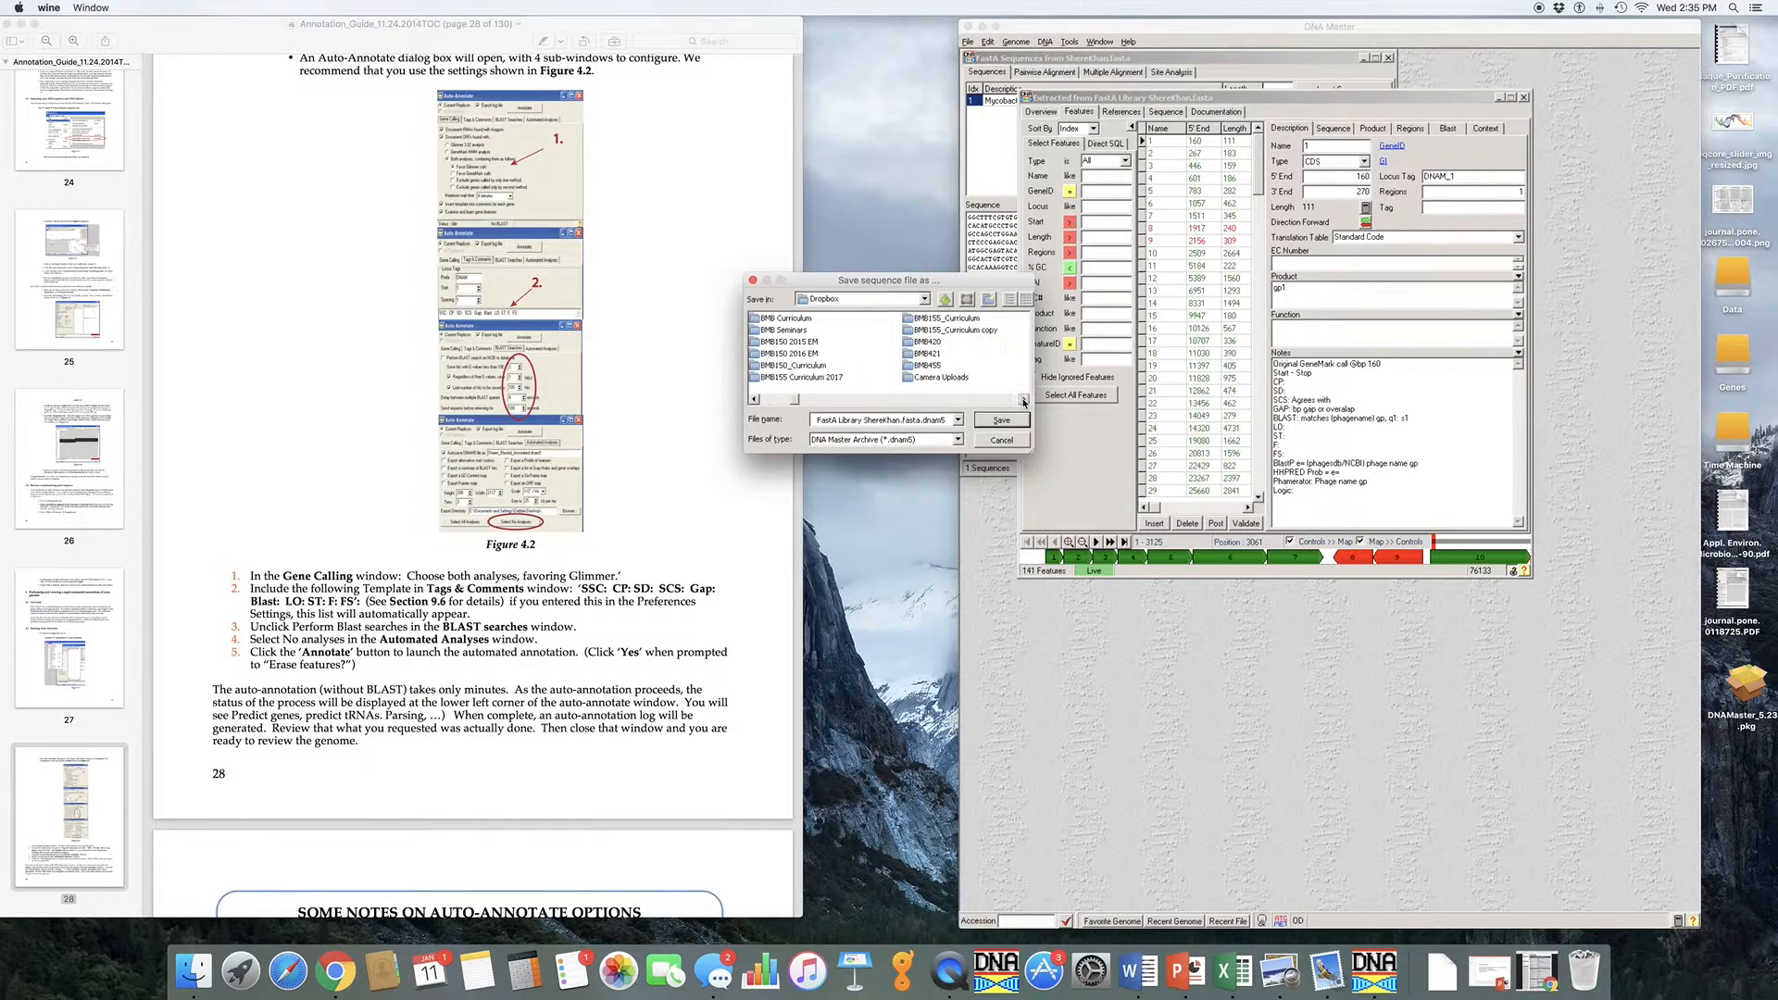
left_click(817, 378)
double_click(817, 378)
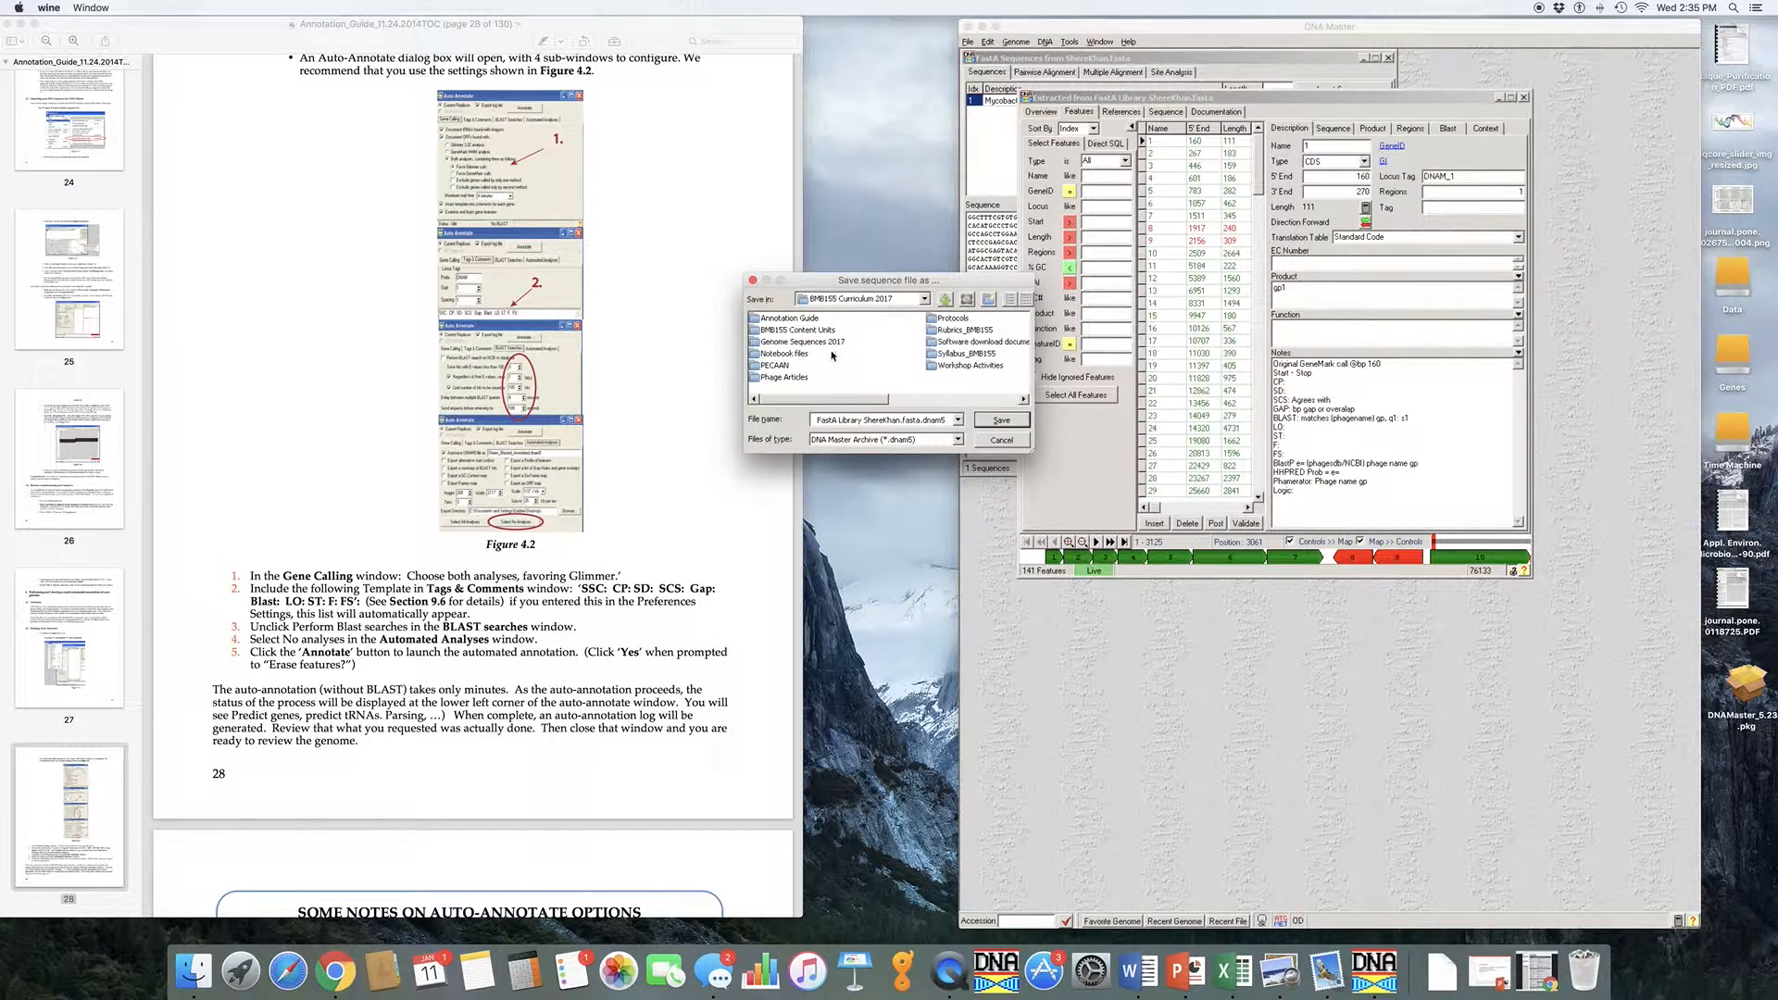
double_click(821, 343)
double_click(802, 342)
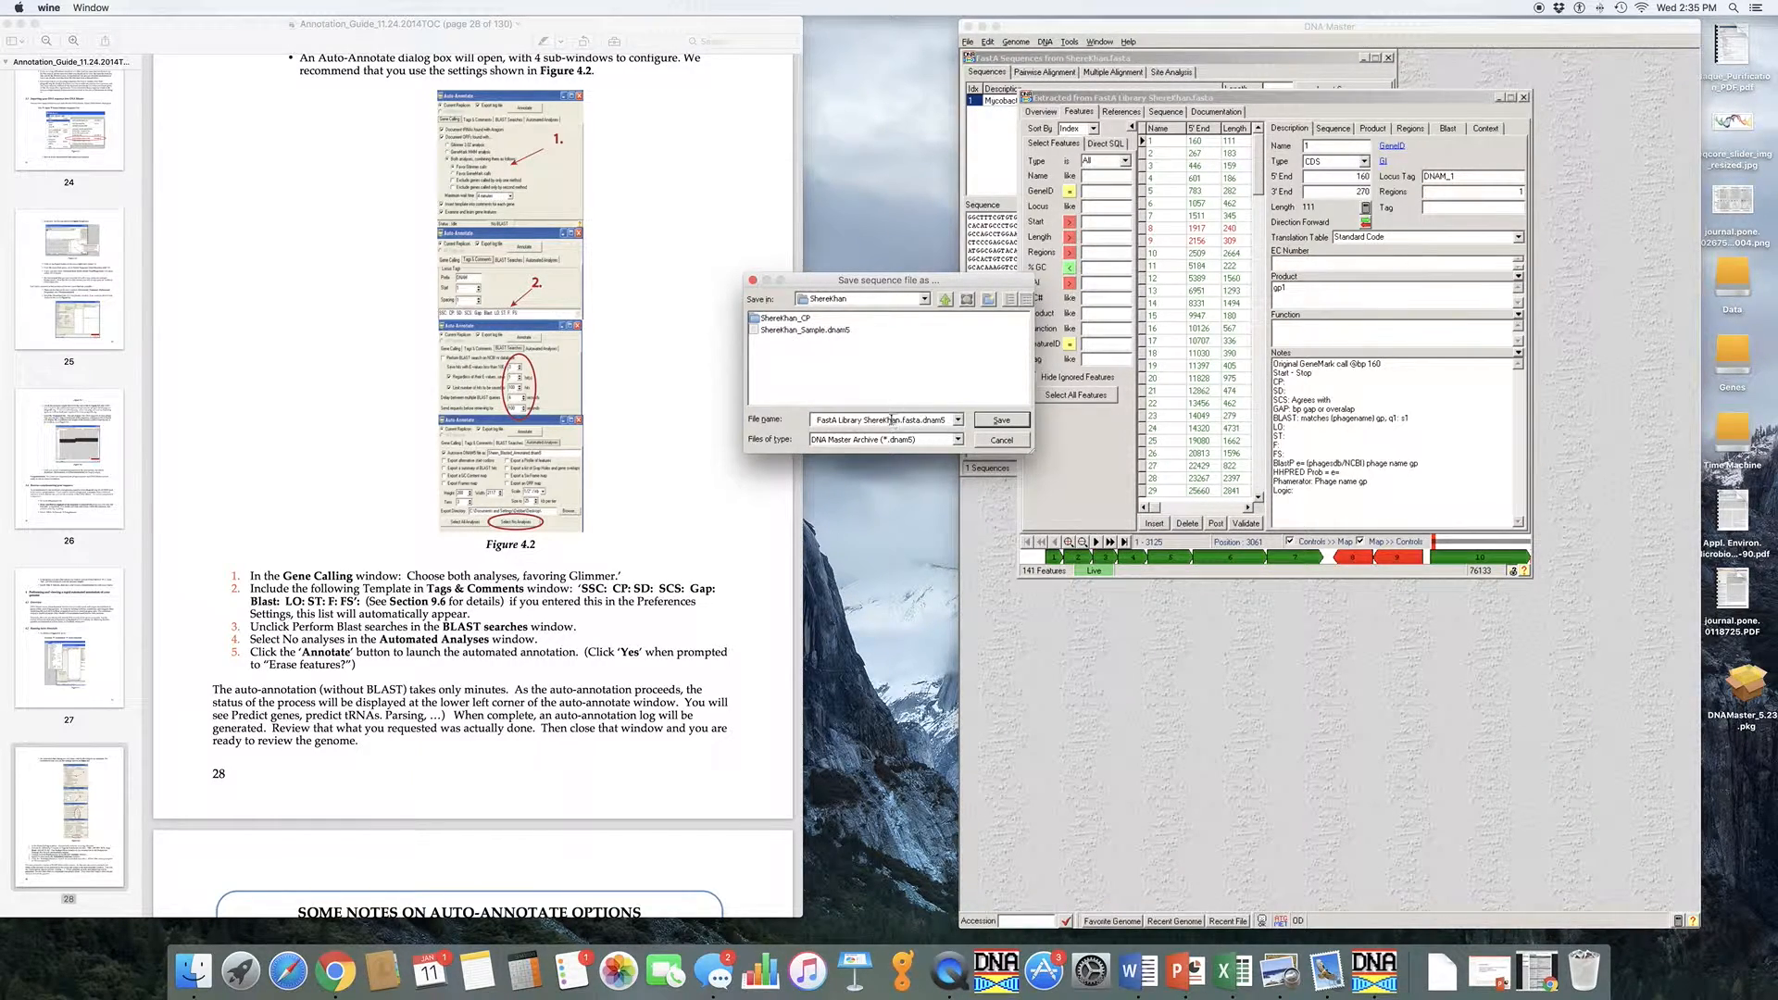
Name the DNA Master archive ShereKhan1 and save it
triple_click(919, 426)
mouse_move(919, 423)
left_mouse_down()
mouse_move(894, 422)
mouse_move(920, 422)
left_mouse_up()
type("ShereKhan1")
left_click(994, 423)
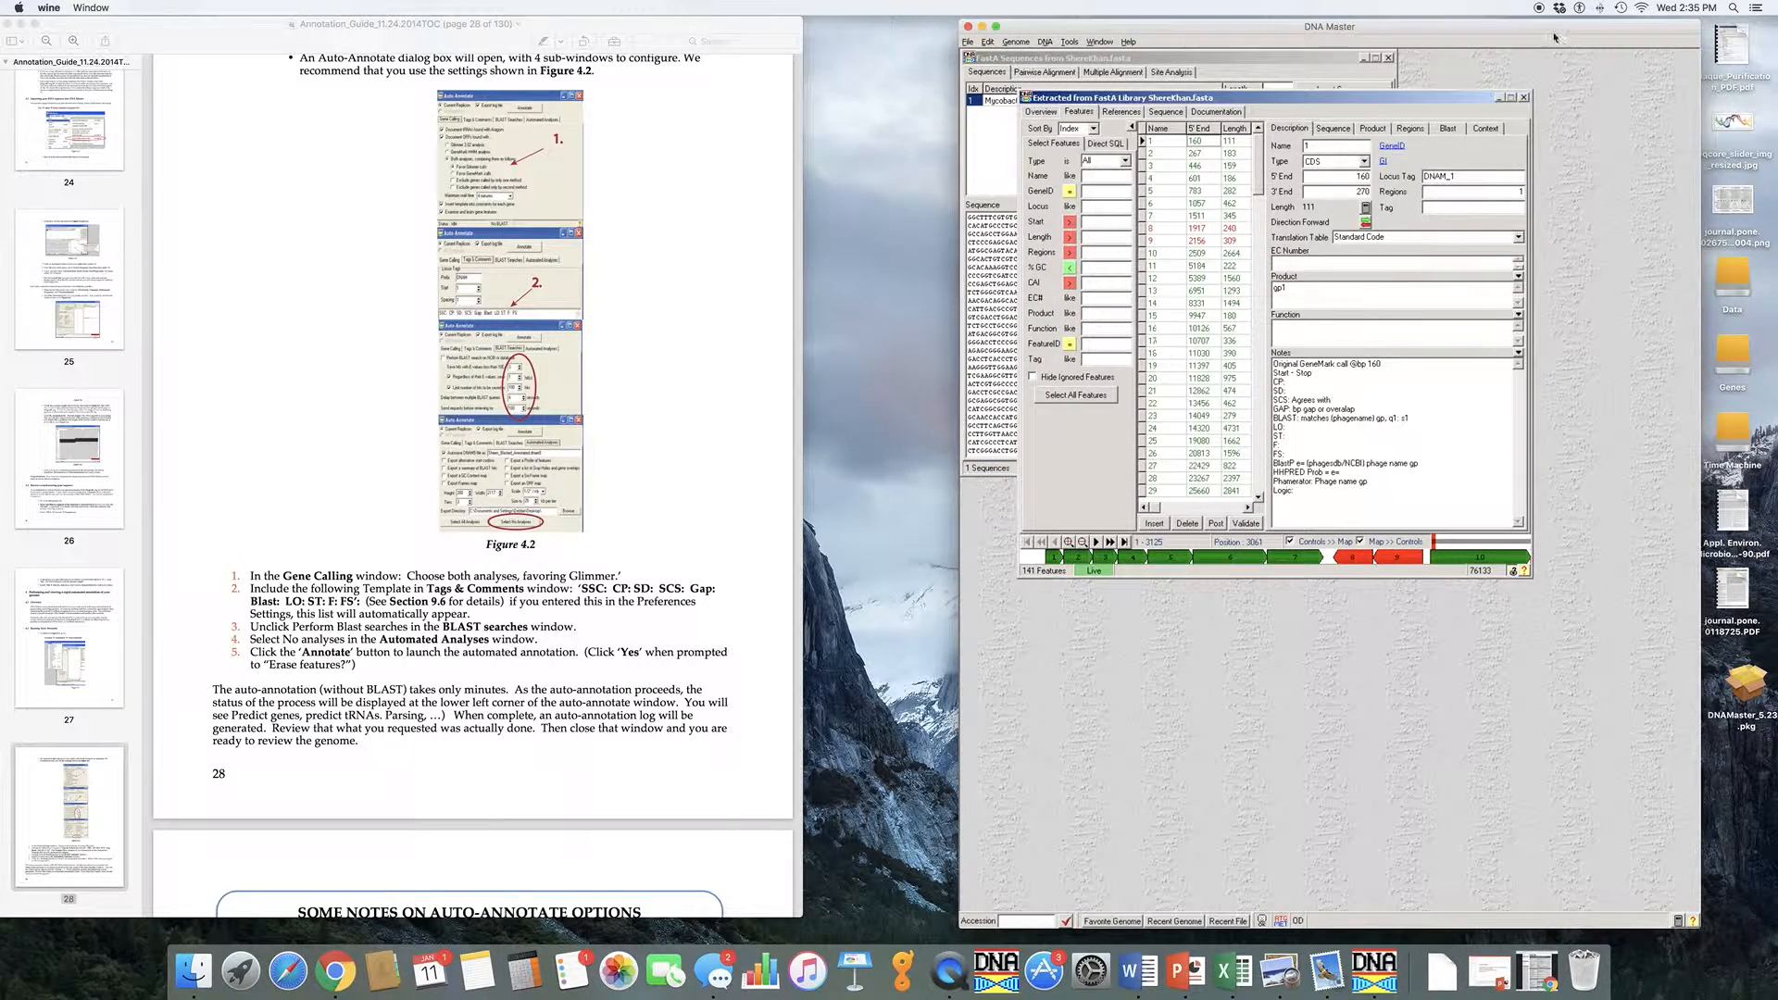
Close the annotated genome without saving it again and close the ShereKhan FastA sequences window
left_click(1524, 97)
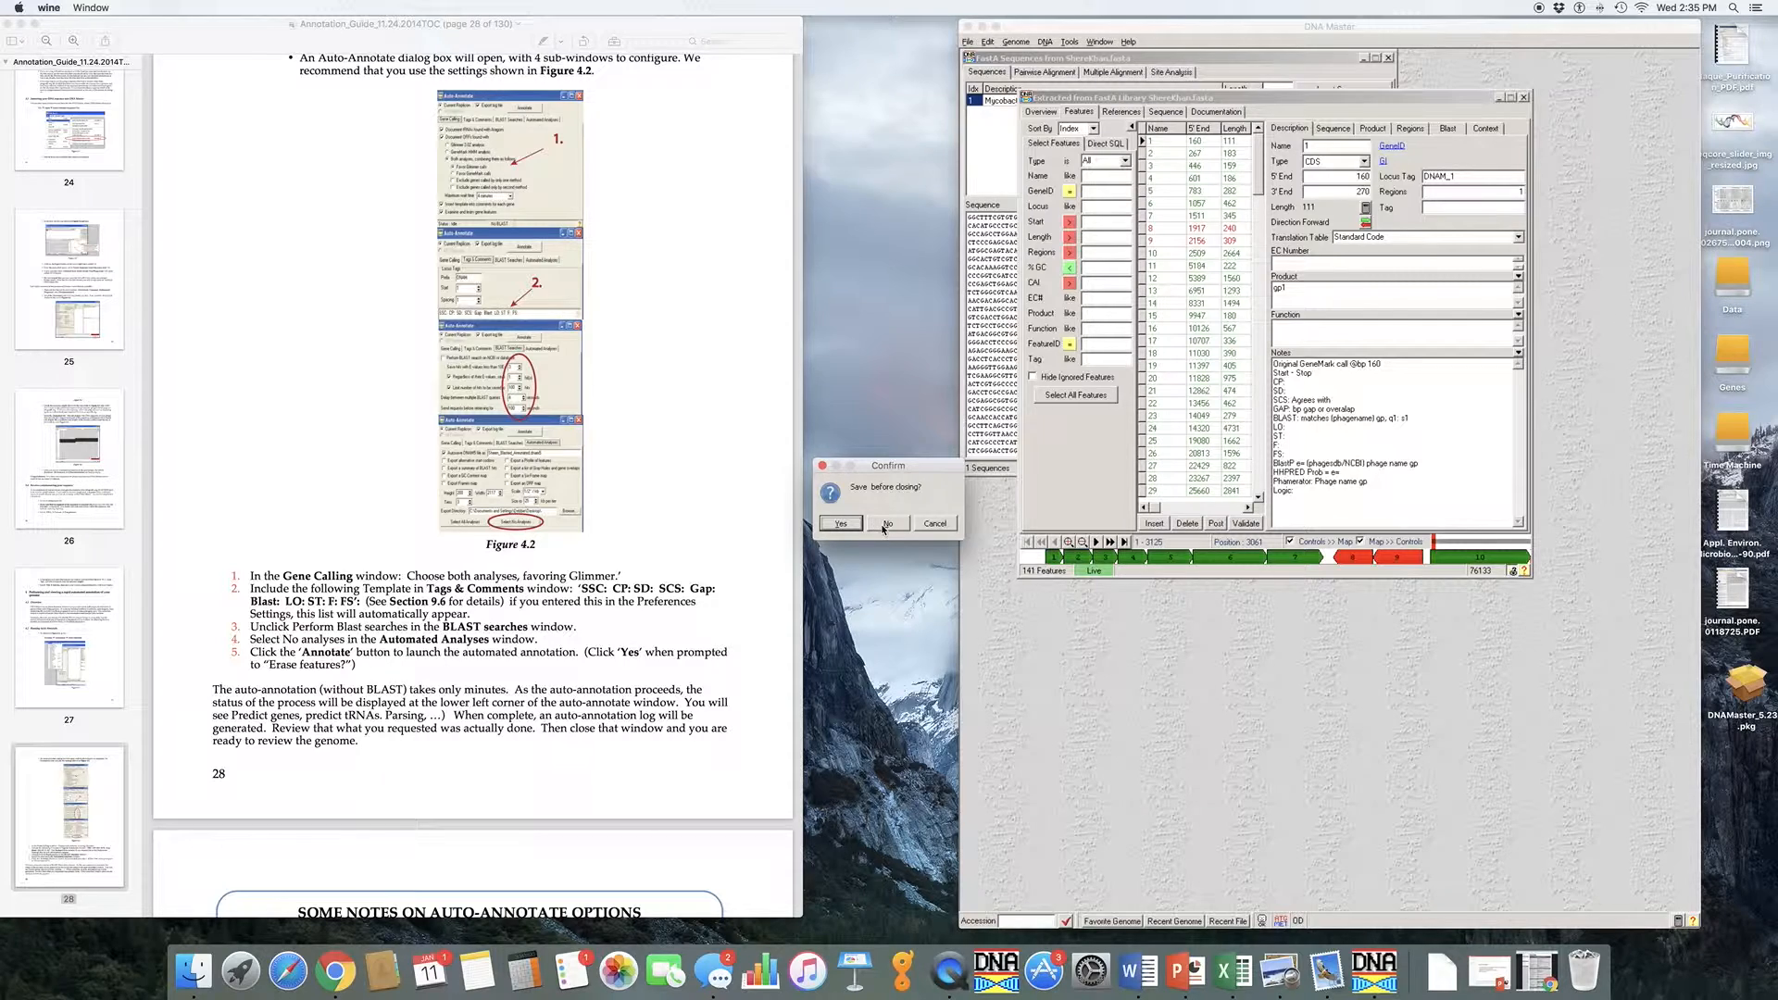
left_click(884, 524)
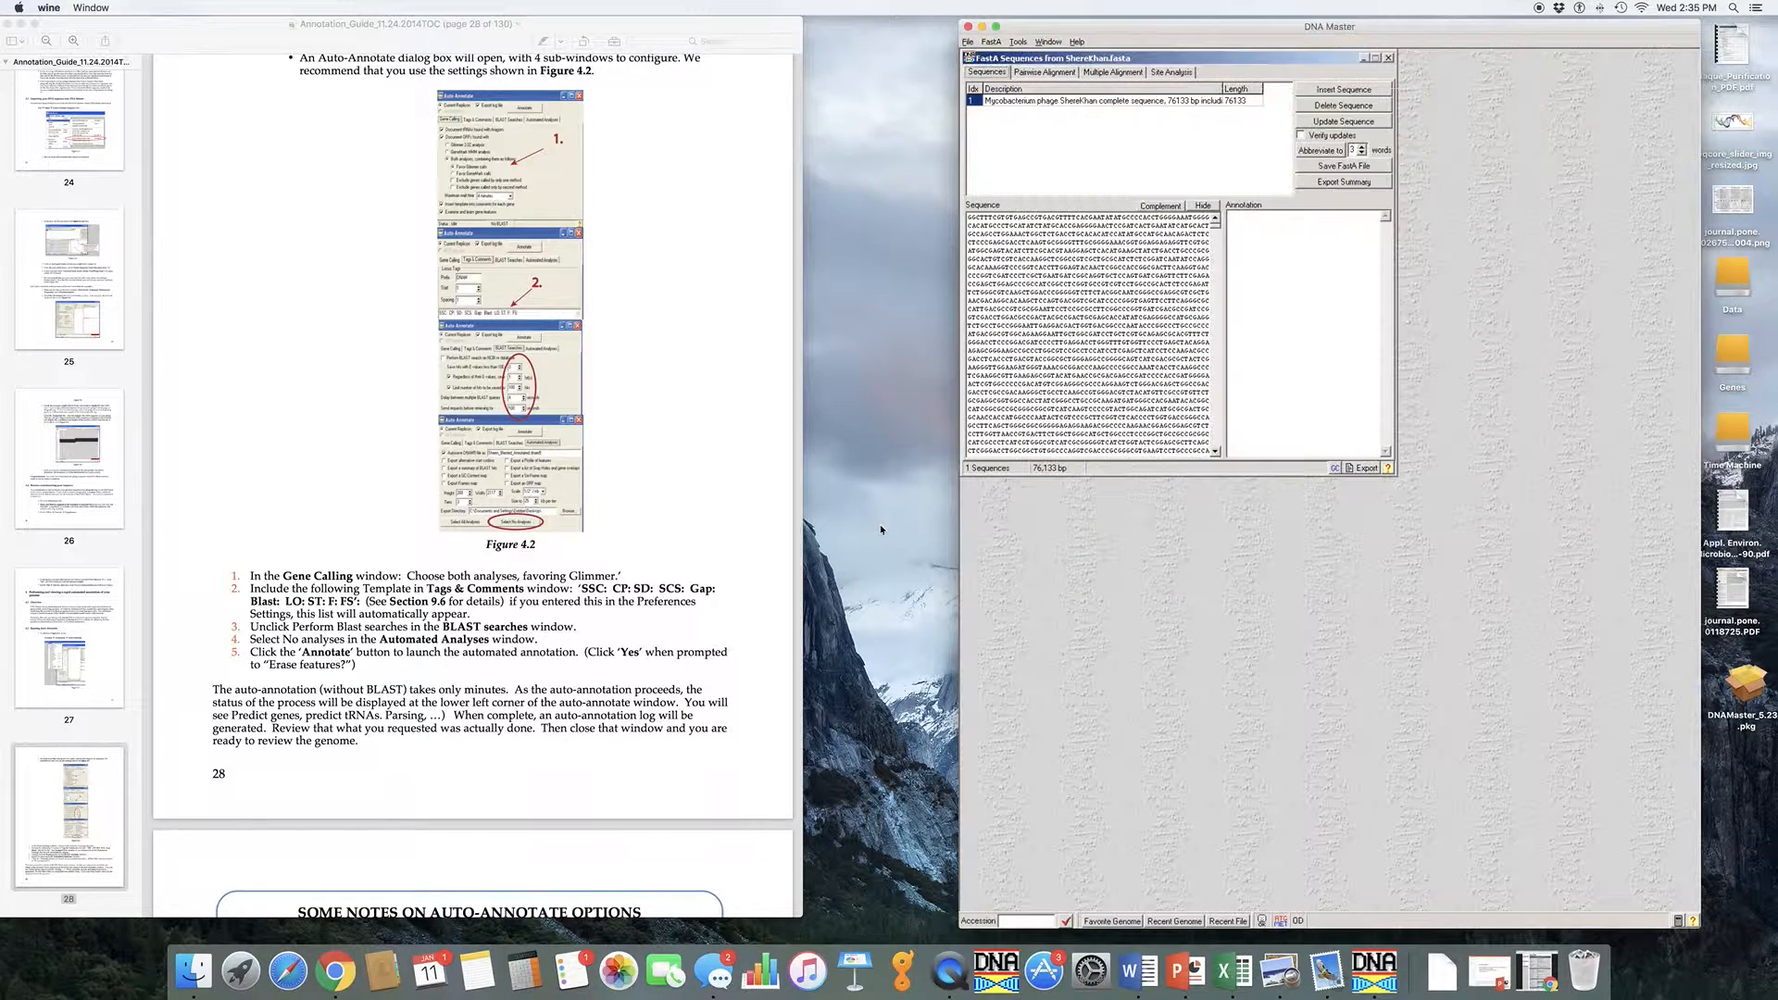
left_click(1389, 57)
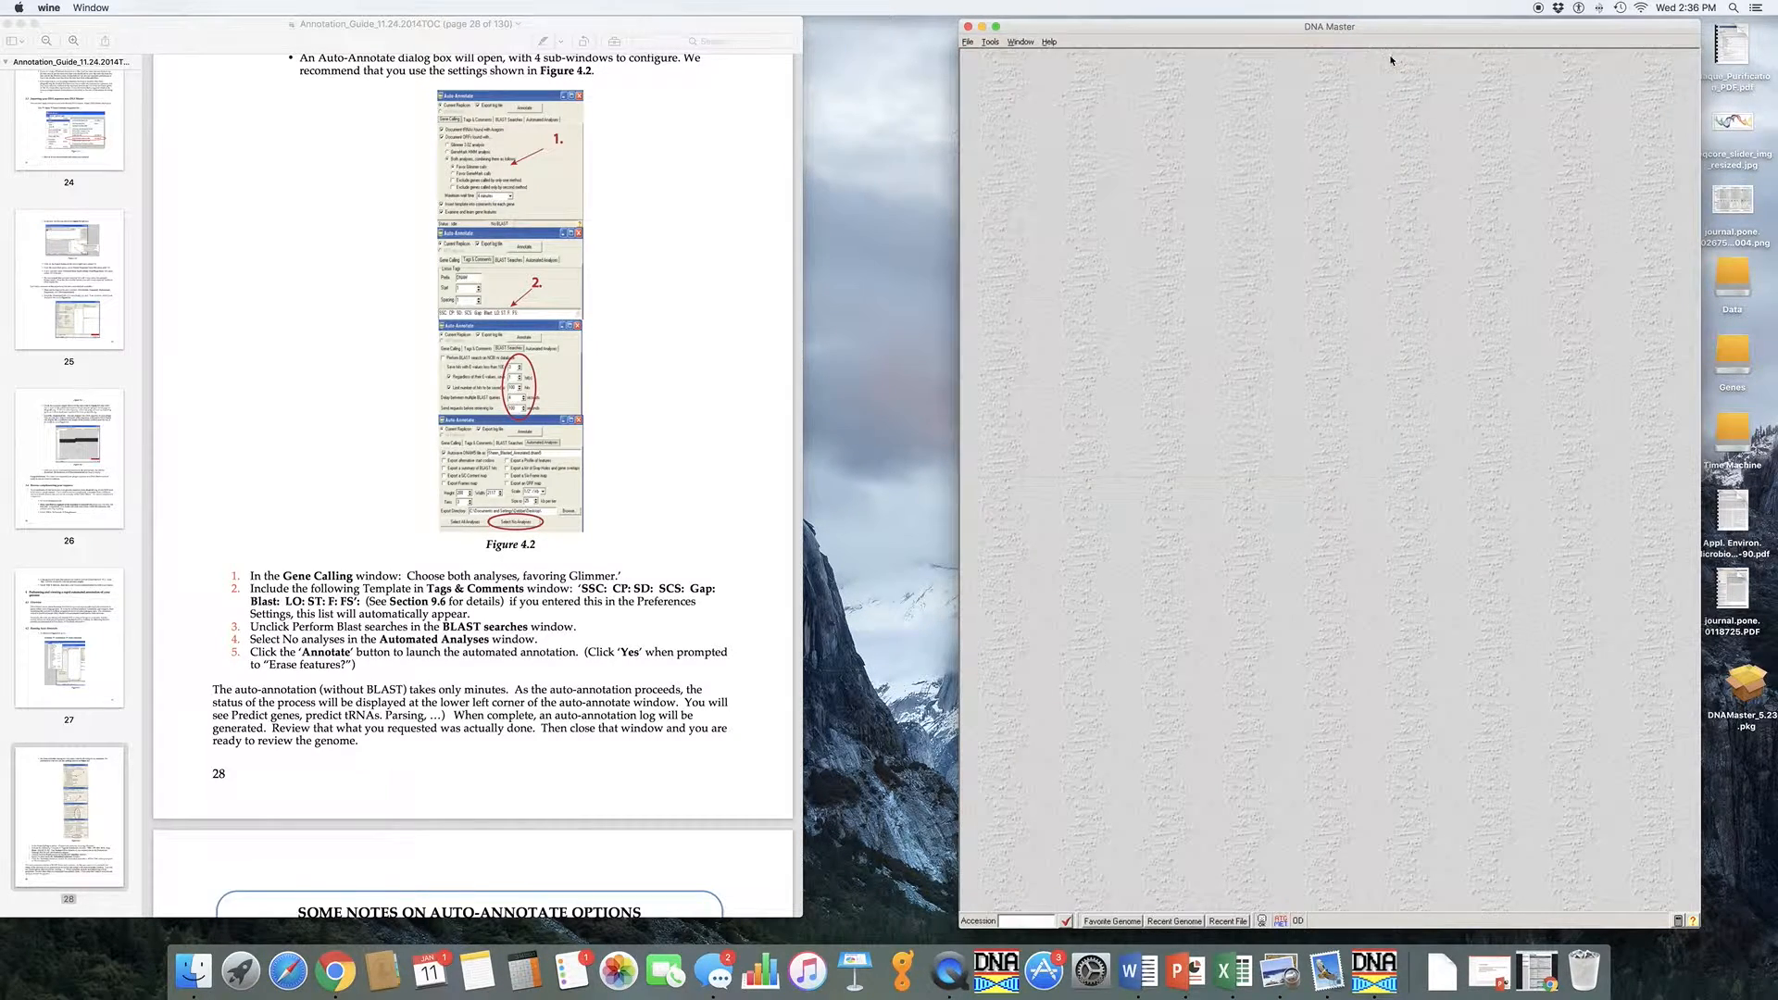